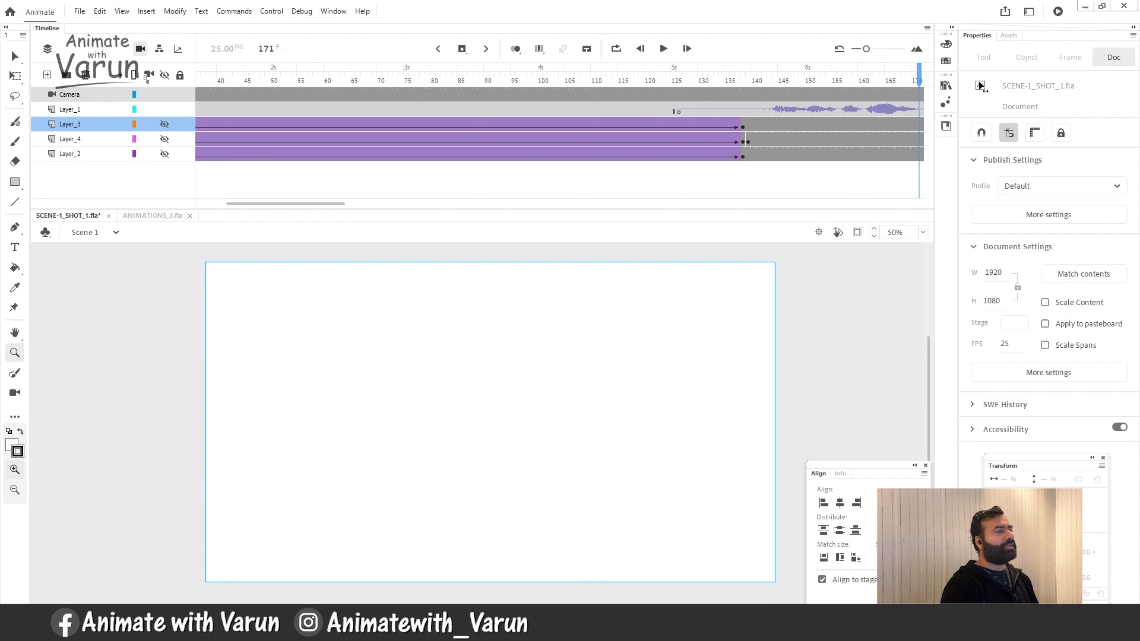
# Step: Make the hidden background on Layer_2 visible at frame 1
pyautogui.click(79, 96)
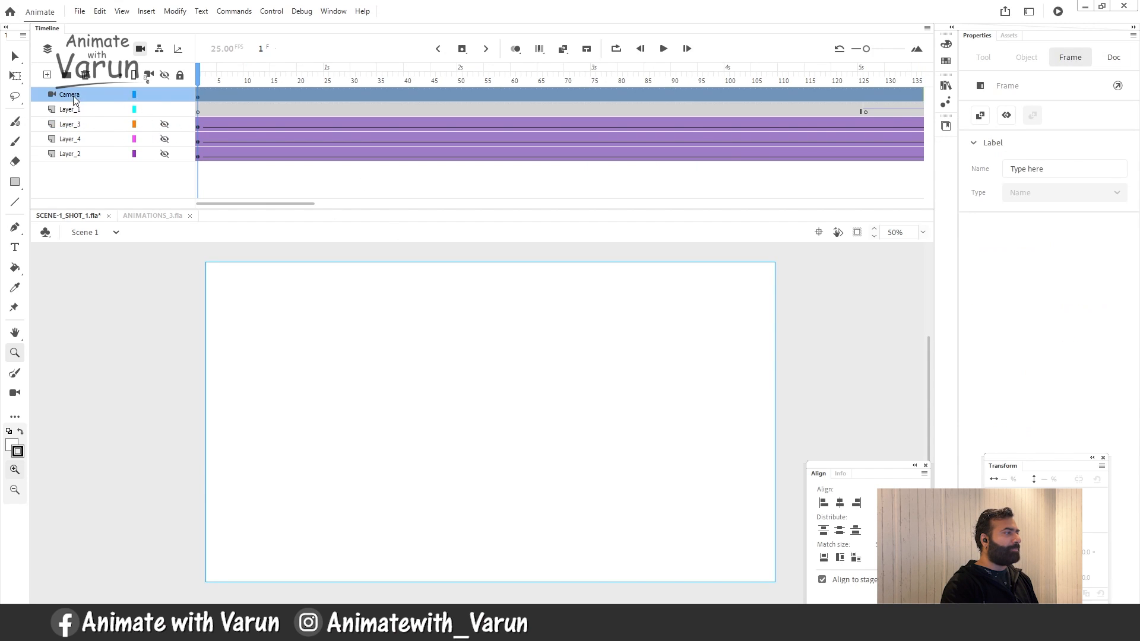
pyautogui.click(86, 110)
pyautogui.click(90, 141)
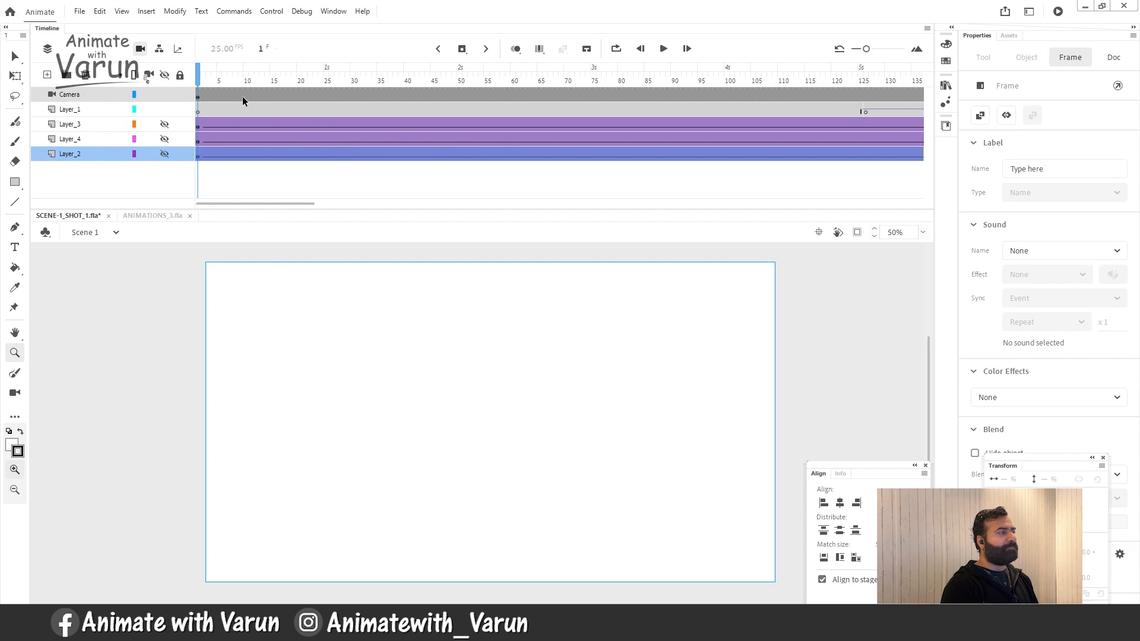
pyautogui.click(90, 97)
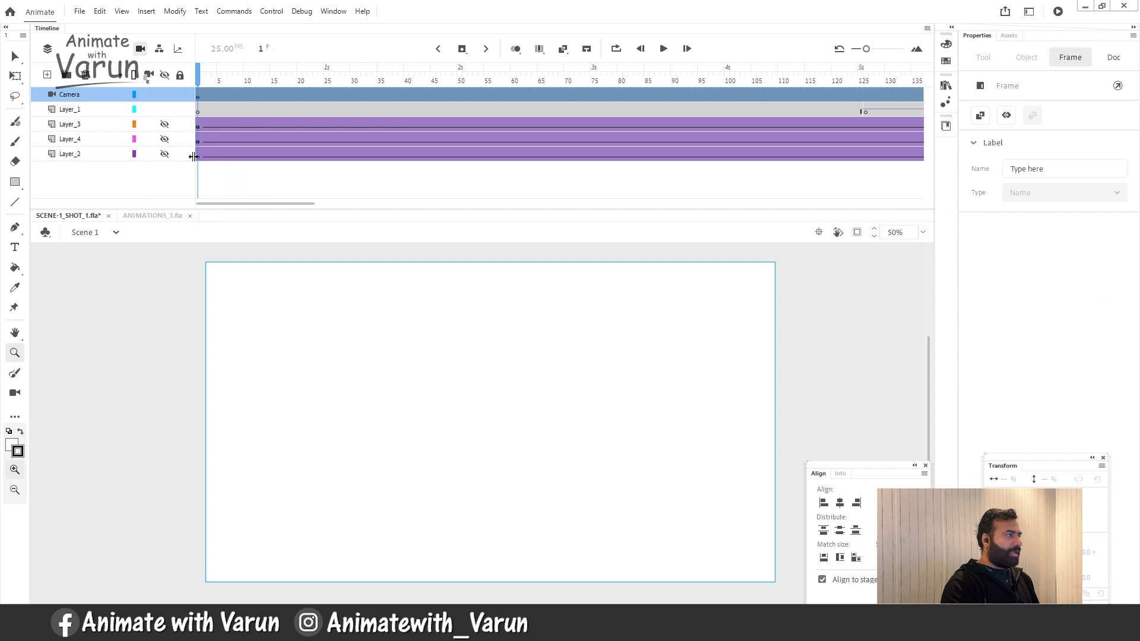
pyautogui.click(165, 154)
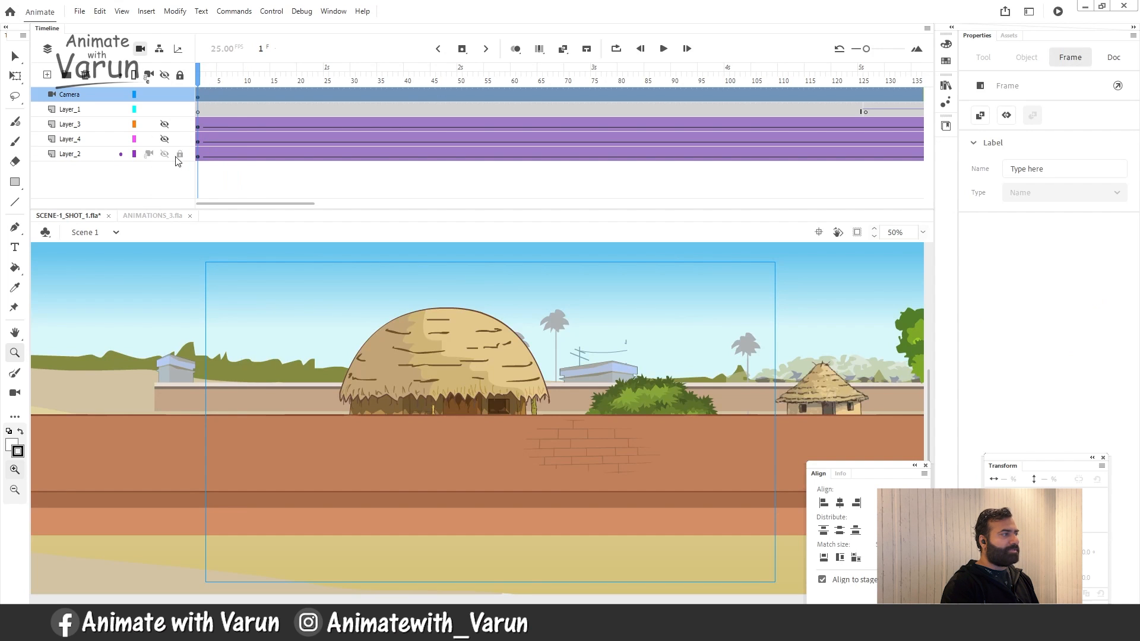
# Step: Preview the background with content outside the stage clipped, and restore the unclipped view
pyautogui.keyDown('alt'); pyautogui.click(510, 420); pyautogui.keyUp('alt')
pyautogui.moveTo(610, 406); pyautogui.dragTo(492, 412)
pyautogui.moveTo(649, 410); pyautogui.dragTo(515, 414)
pyautogui.moveTo(424, 417); pyautogui.dragTo(716, 409)
pyautogui.click(609, 398)
pyautogui.moveTo(552, 371); pyautogui.dragTo(760, 328)
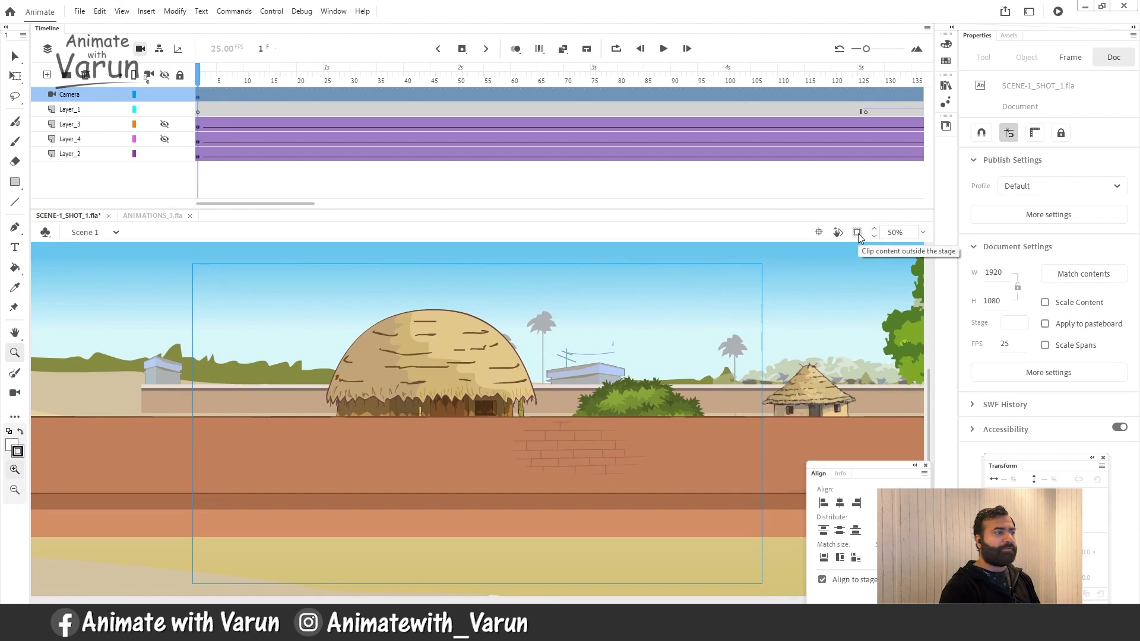
pyautogui.click(857, 232)
pyautogui.keyDown('alt'); pyautogui.click(554, 426); pyautogui.keyUp('alt')
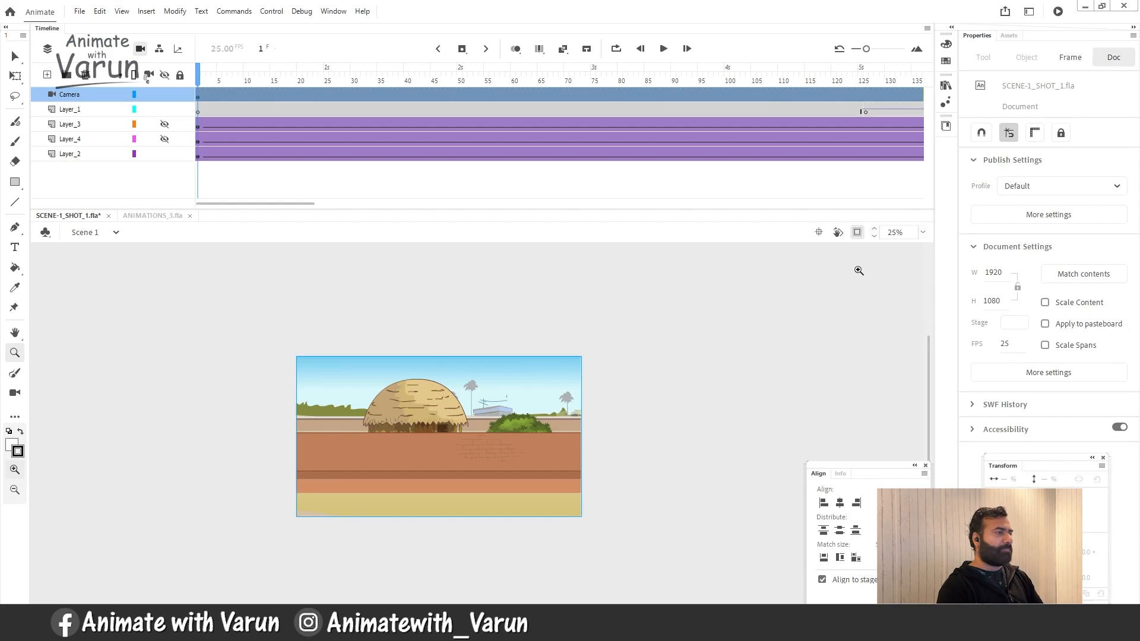
pyautogui.click(858, 233)
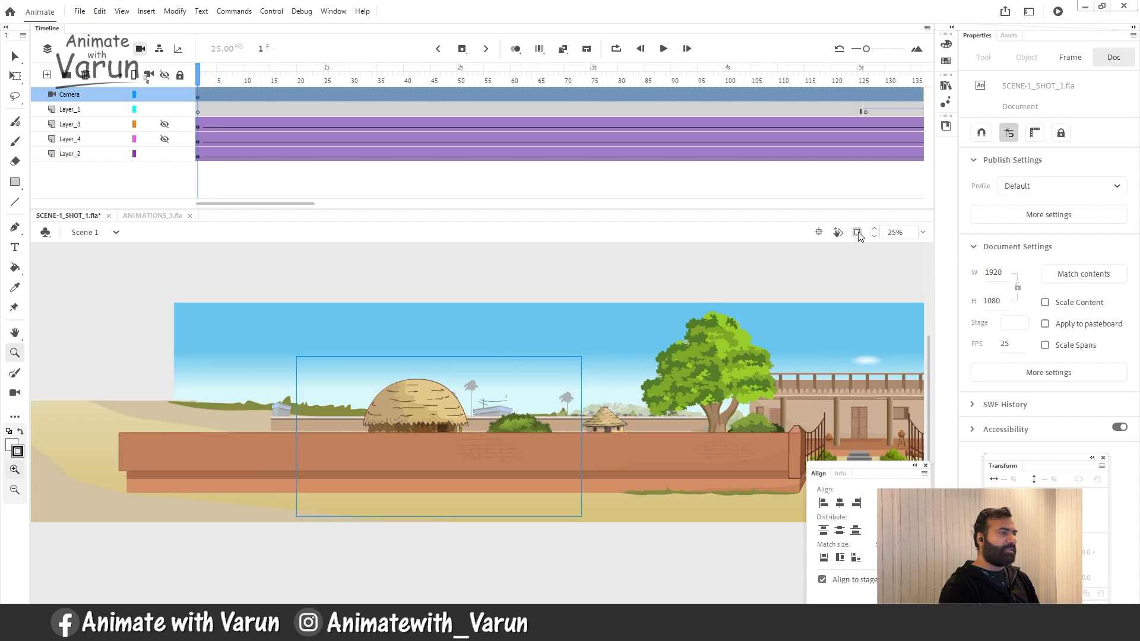
# Step: Examine the full width of the village background, from the thatched hut to the gated house, relative to the stage frame
pyautogui.moveTo(343, 445); pyautogui.dragTo(461, 432)
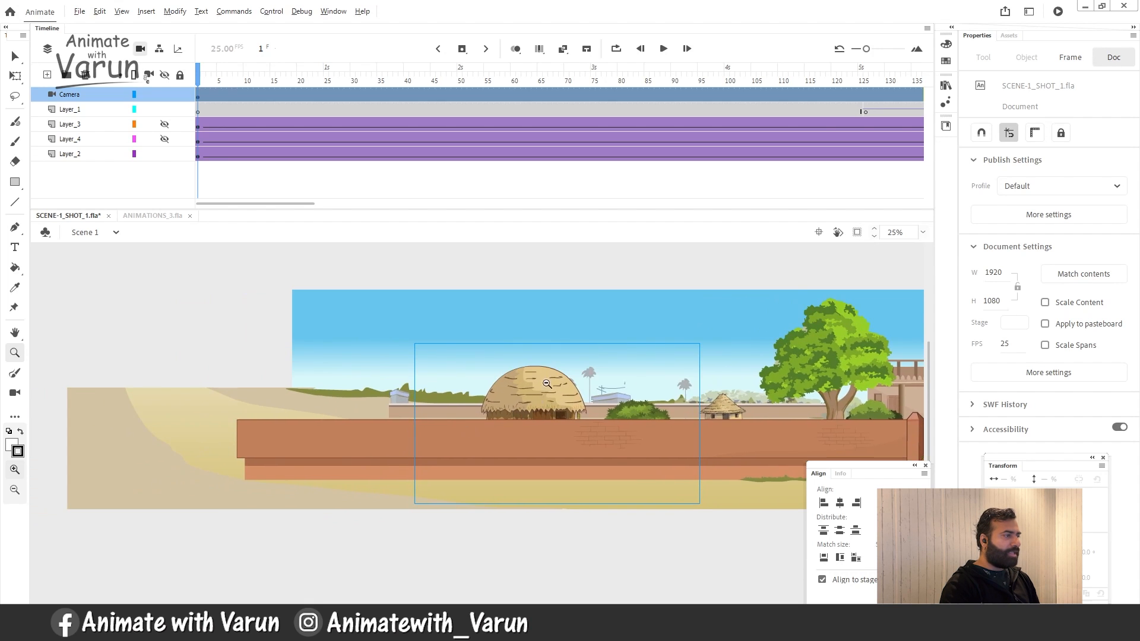
pyautogui.keyDown('alt'); pyautogui.click(547, 384); pyautogui.keyUp('alt')
pyautogui.moveTo(723, 427); pyautogui.dragTo(652, 412)
pyautogui.click(654, 413)
pyautogui.moveTo(438, 478); pyautogui.dragTo(495, 415)
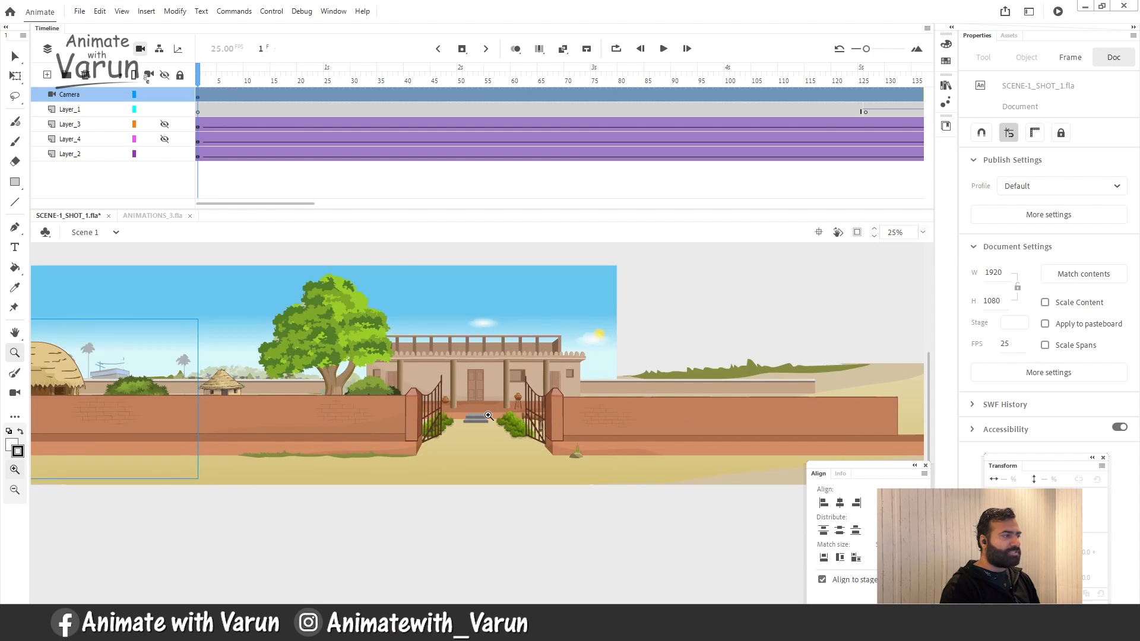
pyautogui.click(495, 416)
pyautogui.moveTo(563, 381); pyautogui.dragTo(676, 387)
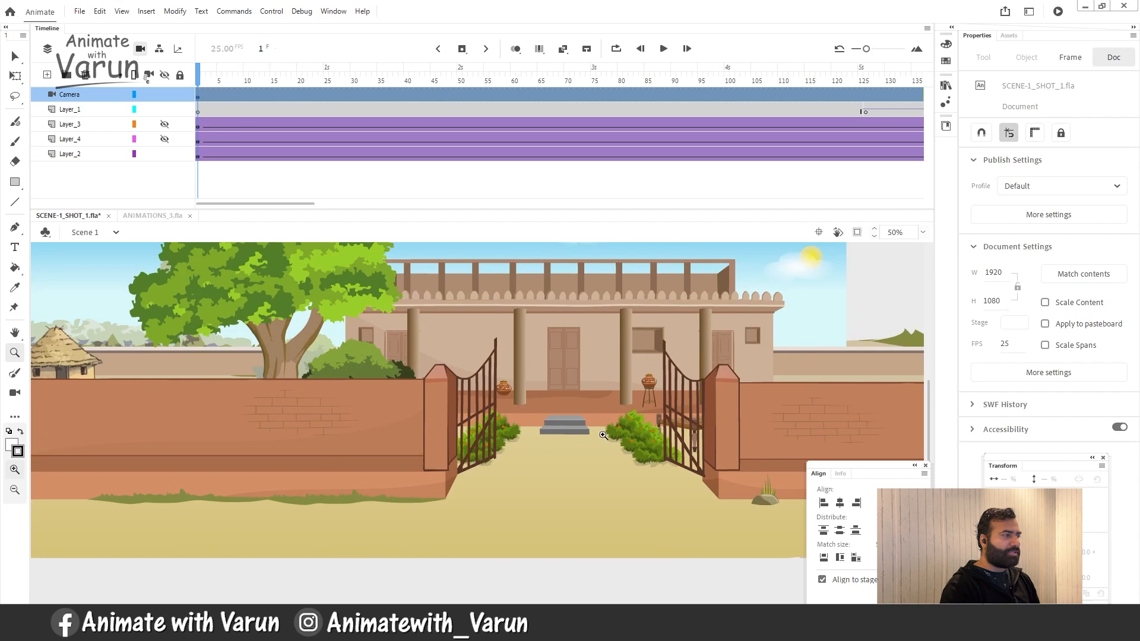
pyautogui.click(603, 435)
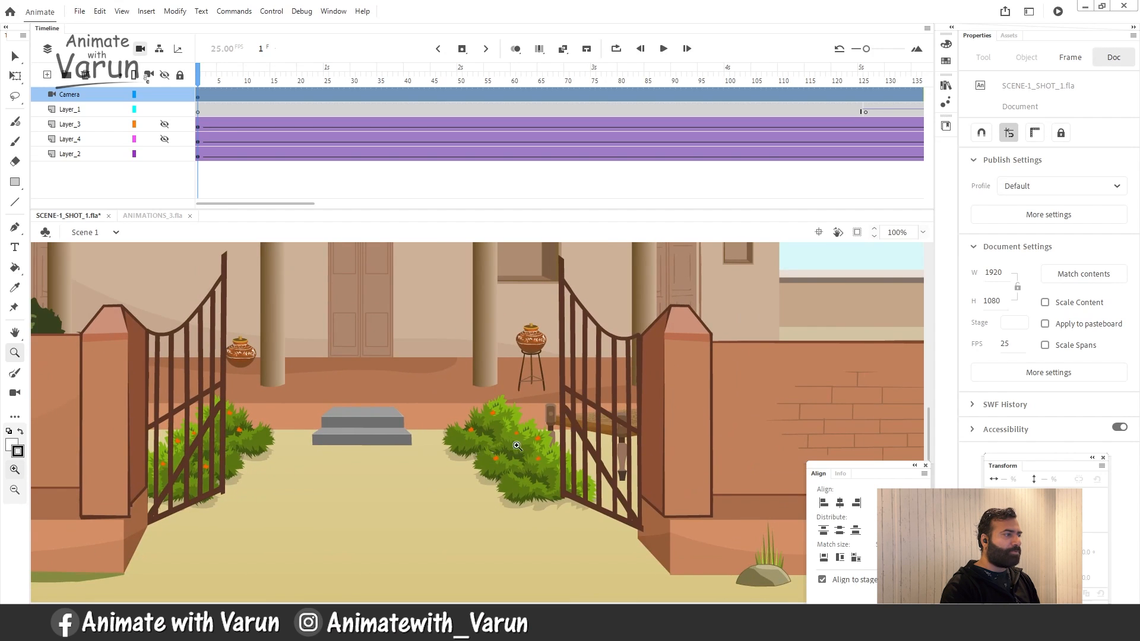
pyautogui.moveTo(432, 382); pyautogui.dragTo(536, 487)
pyautogui.moveTo(432, 473); pyautogui.dragTo(674, 343)
pyautogui.moveTo(380, 419); pyautogui.dragTo(650, 407)
pyautogui.click(392, 374)
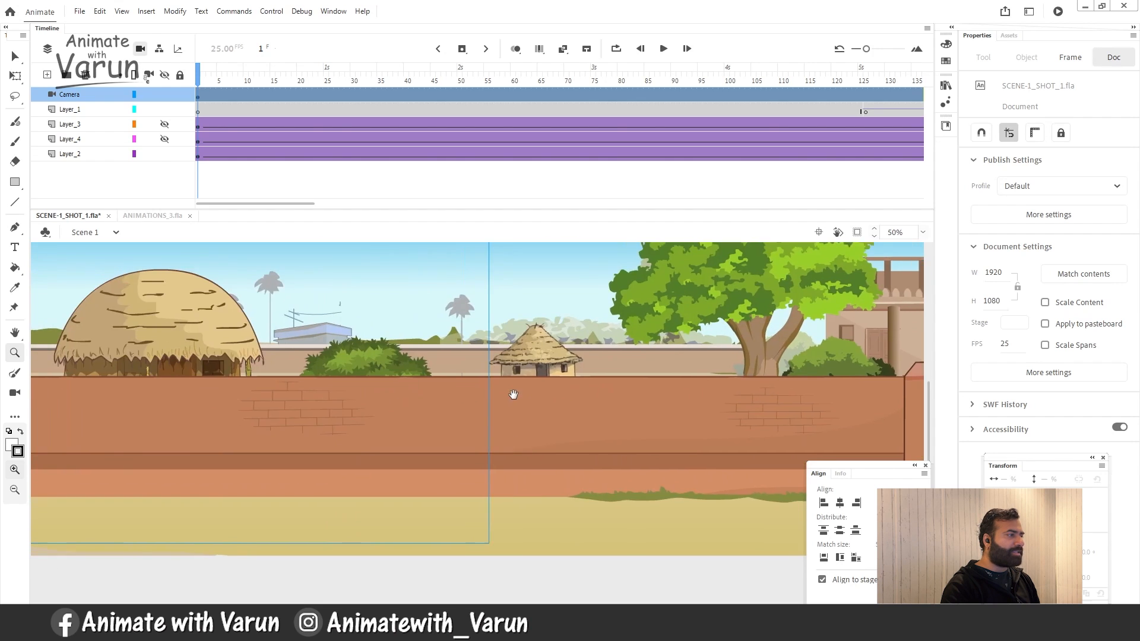
pyautogui.moveTo(317, 359); pyautogui.dragTo(603, 359)
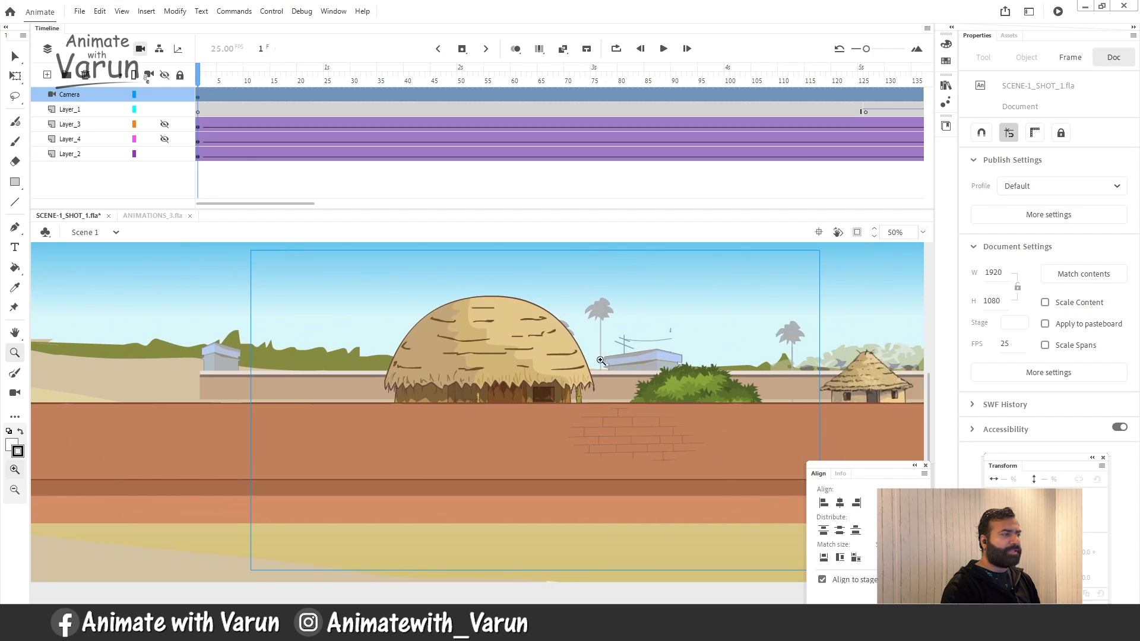
pyautogui.click(565, 362)
pyautogui.click(518, 396)
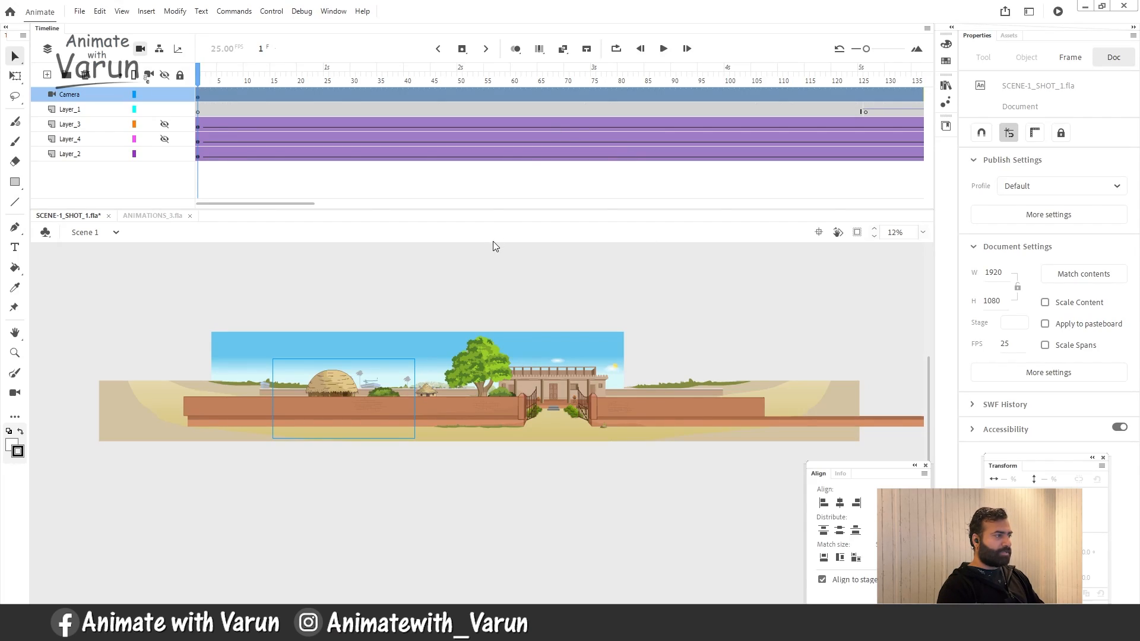
# Step: Create a new 1920 by 1080 document with a green rectangle covering the stage
pyautogui.hotkey('ctrl', 'n')
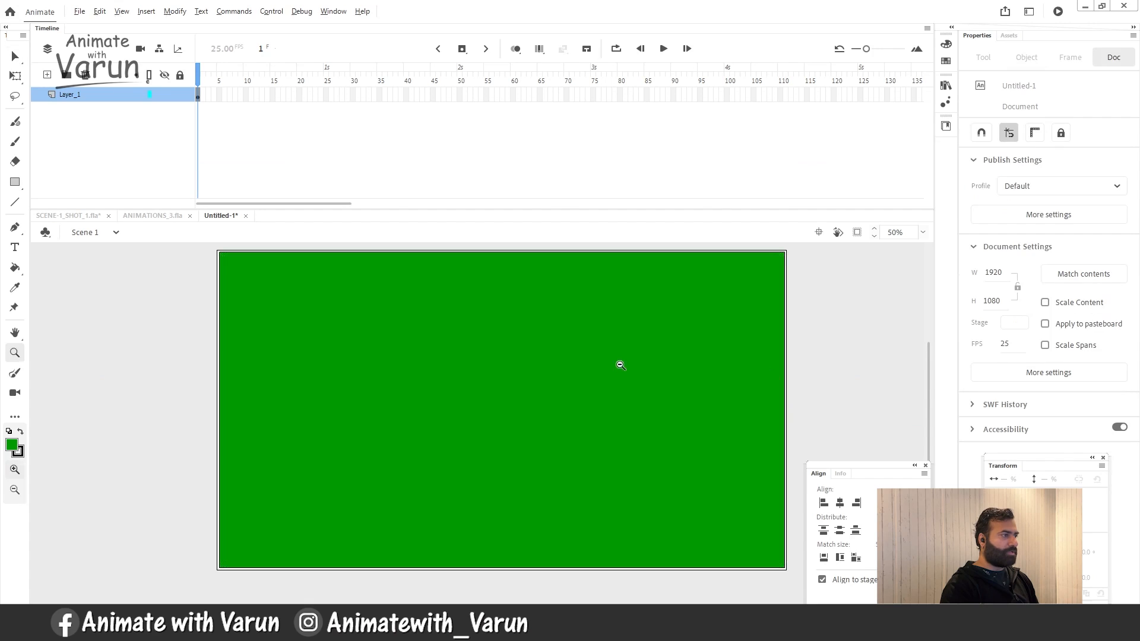
pyautogui.hotkey('ctrl', '-')
pyautogui.click(476, 383)
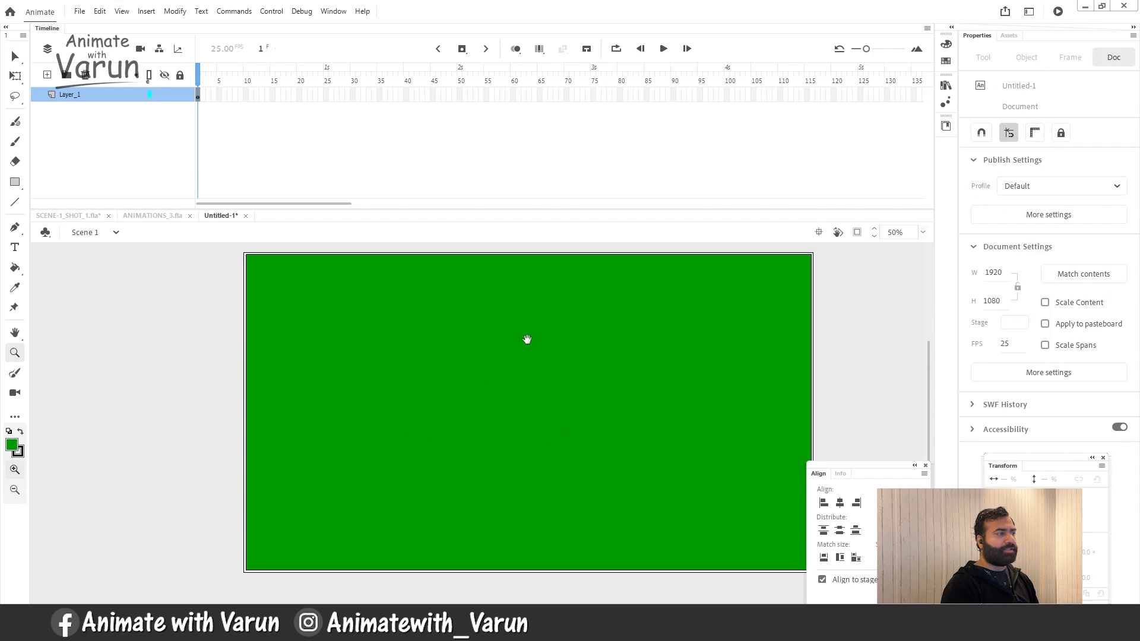
pyautogui.keyDown('alt'); pyautogui.click(550, 347); pyautogui.keyUp('alt')
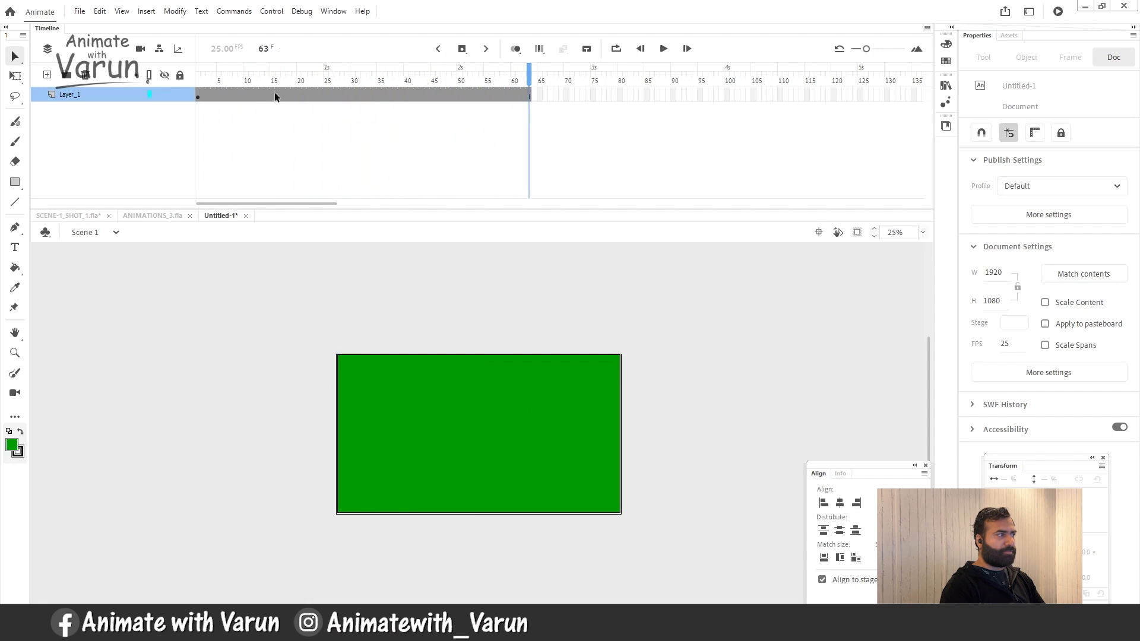
# Step: Add a camera with a classic tween and pan it horizontally to X -1624 at frame 25
pyautogui.press('c')
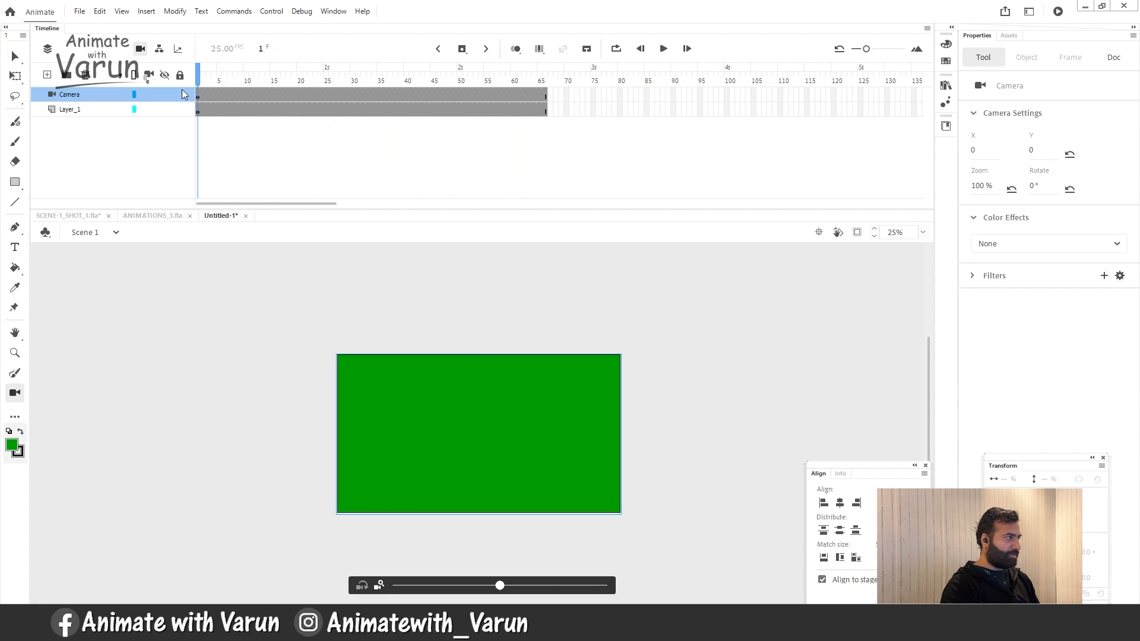
pyautogui.rightClick(239, 100)
pyautogui.click(321, 105)
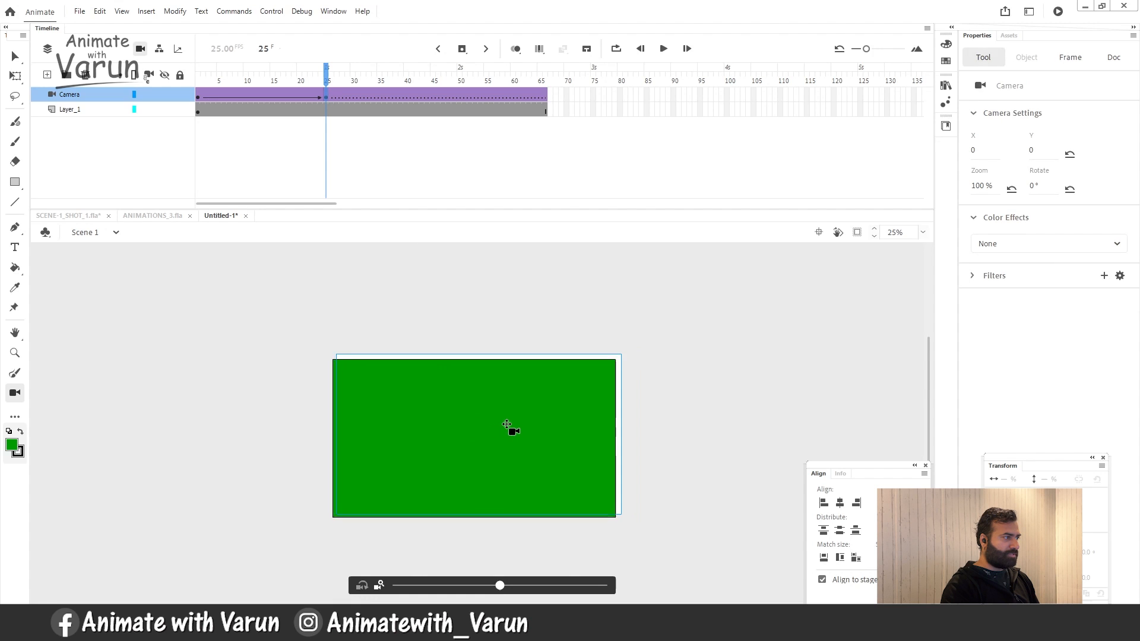
pyautogui.moveTo(593, 428); pyautogui.dragTo(658, 420)
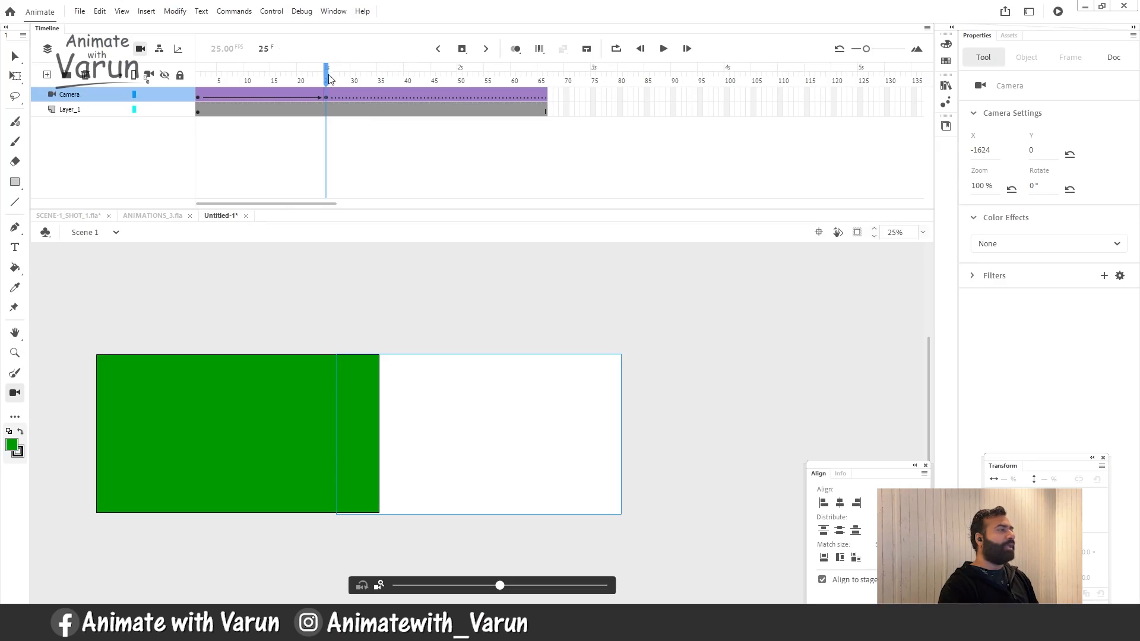
# Step: Scrub through the camera pan over the green rectangle, with content outside the stage clipped
pyautogui.moveTo(326, 89); pyautogui.dragTo(202, 88)
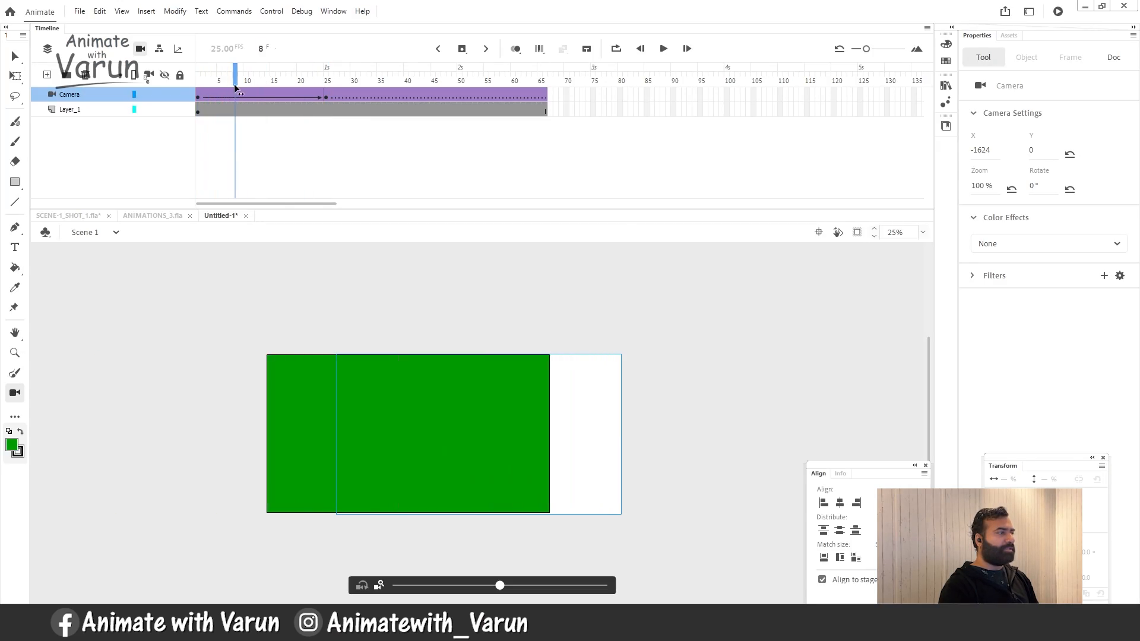
pyautogui.press('v')
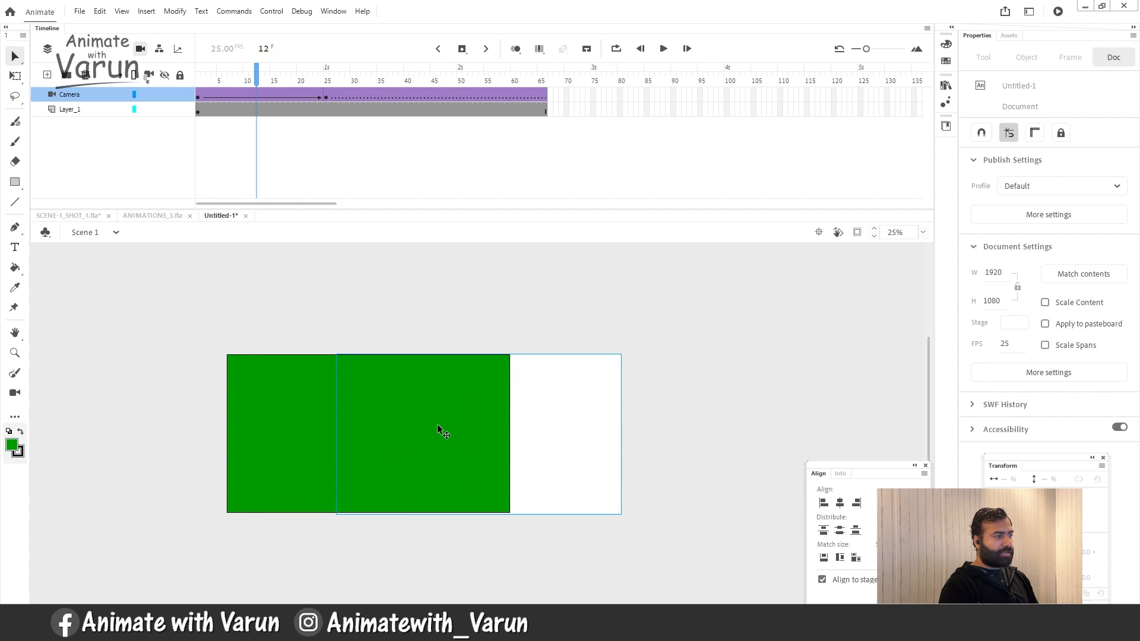
pyautogui.click(399, 451)
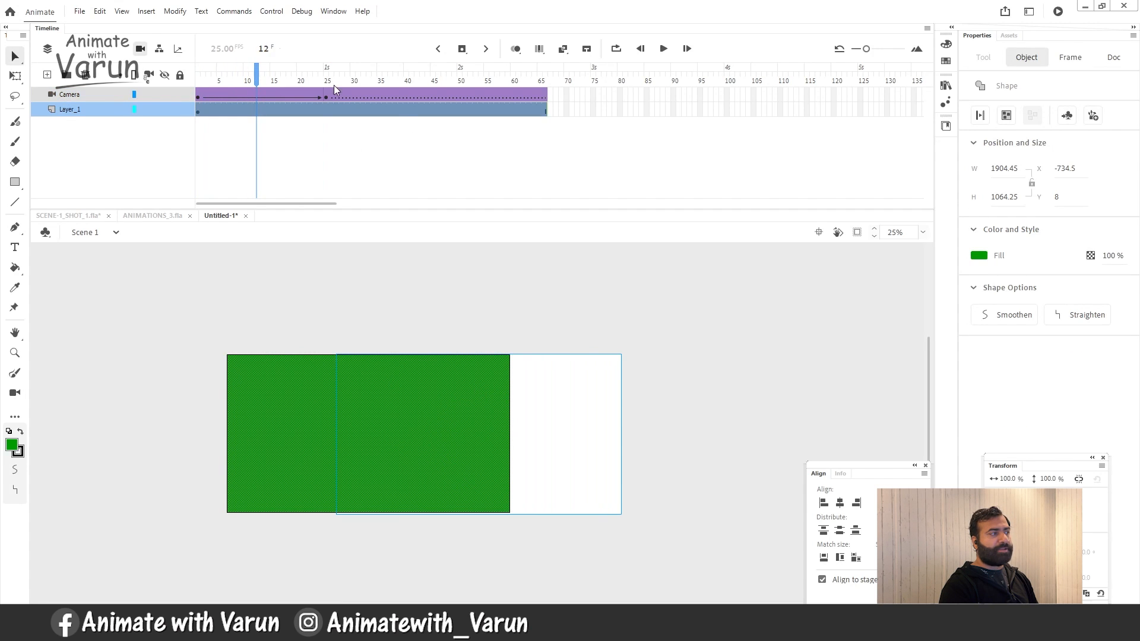
pyautogui.click(858, 232)
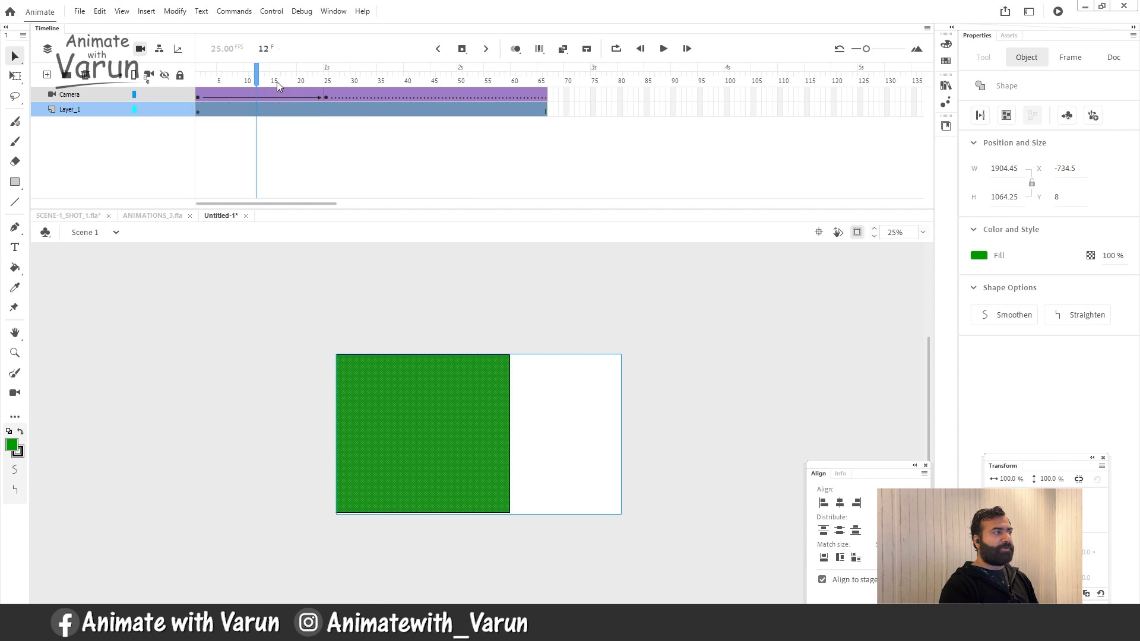
pyautogui.moveTo(283, 86); pyautogui.dragTo(197, 81)
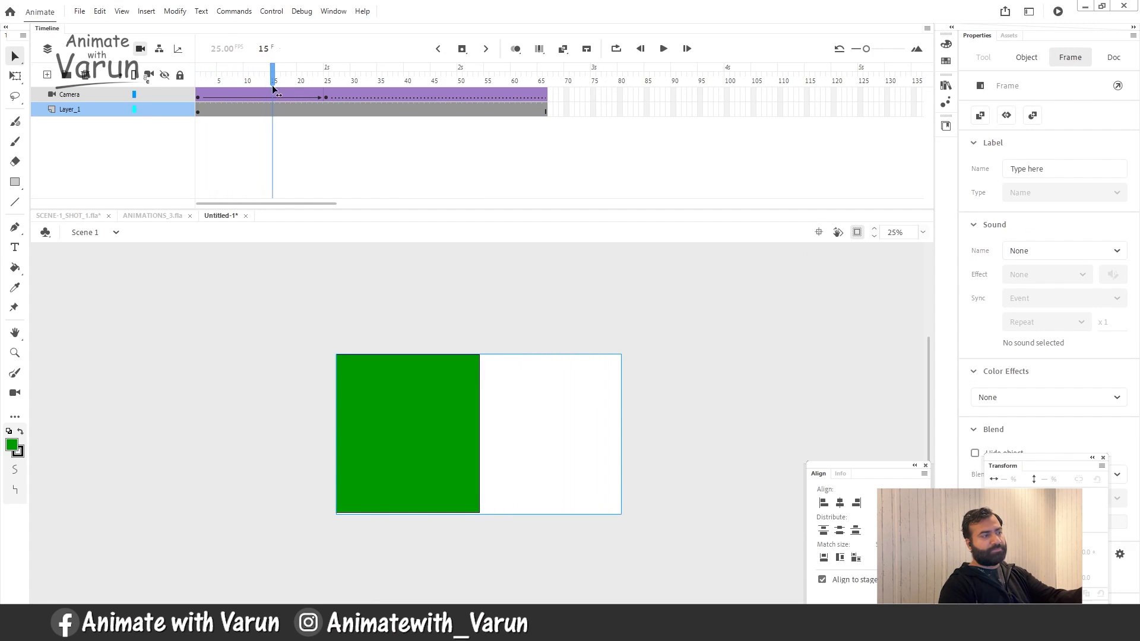
pyautogui.moveTo(272, 89); pyautogui.dragTo(277, 89)
pyautogui.click(471, 520)
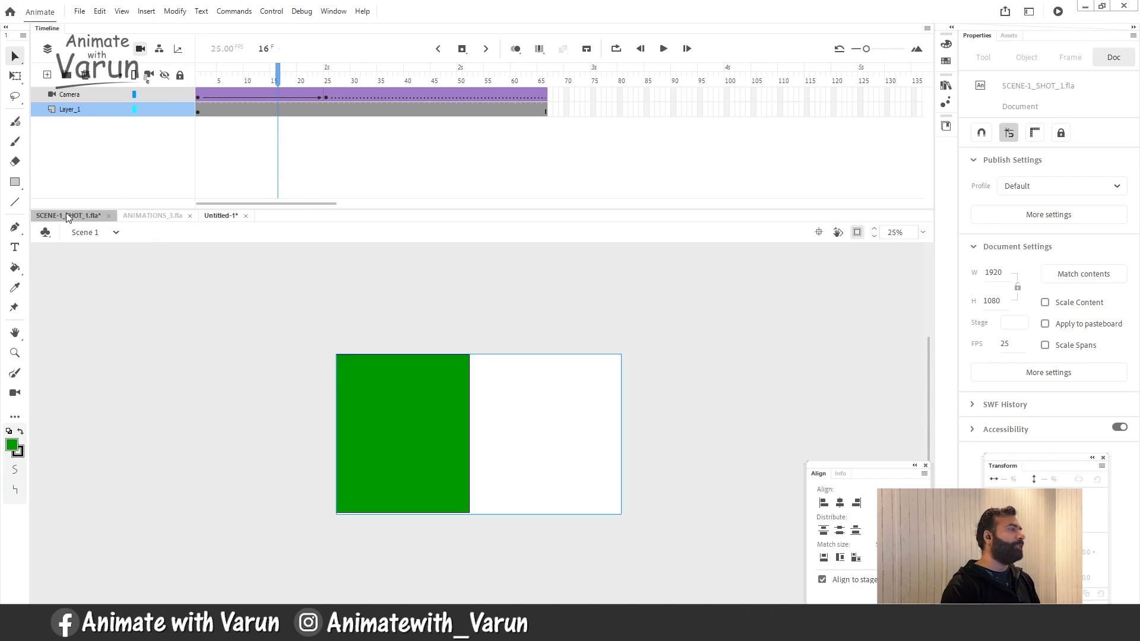
# Step: Return to SCENE-1_SHOT_1.fla and toggle Layer_2's visibility off and on to check what it holds
pyautogui.click(66, 216)
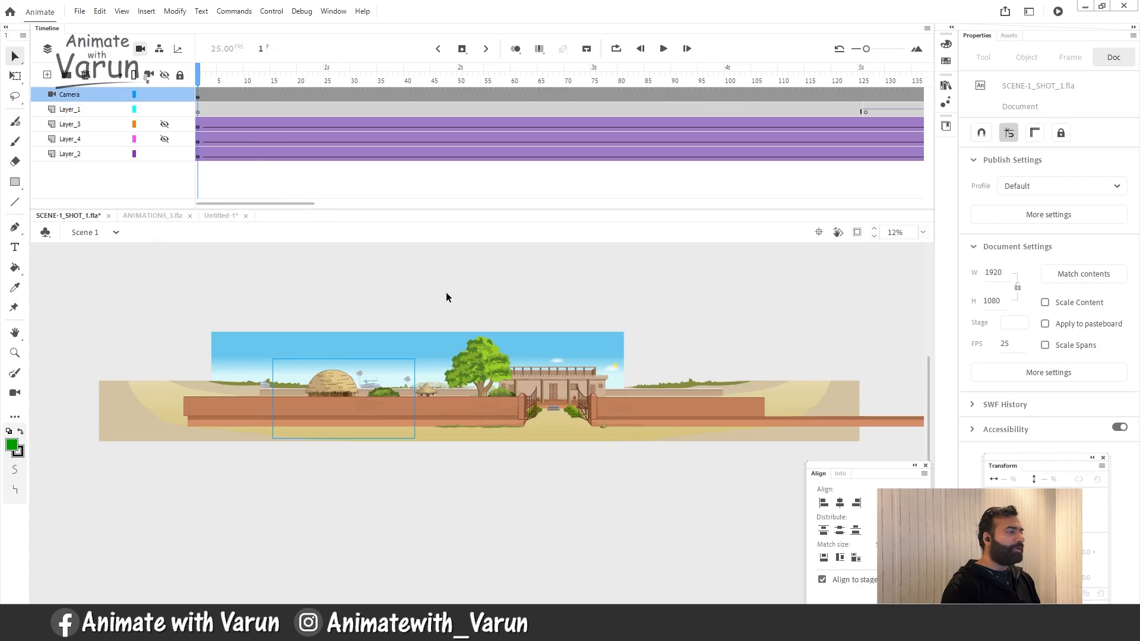
pyautogui.moveTo(208, 75); pyautogui.dragTo(45, 116)
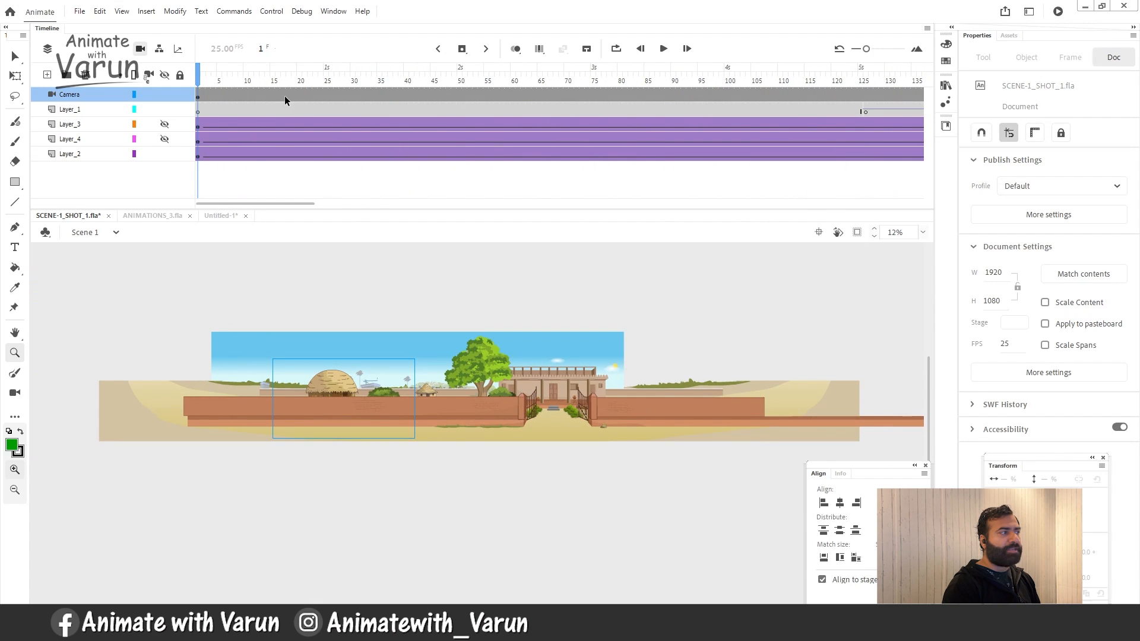
pyautogui.click(409, 408)
pyautogui.press('v')
pyautogui.click(165, 154)
pyautogui.click(165, 154)
pyautogui.click(166, 155)
pyautogui.click(165, 154)
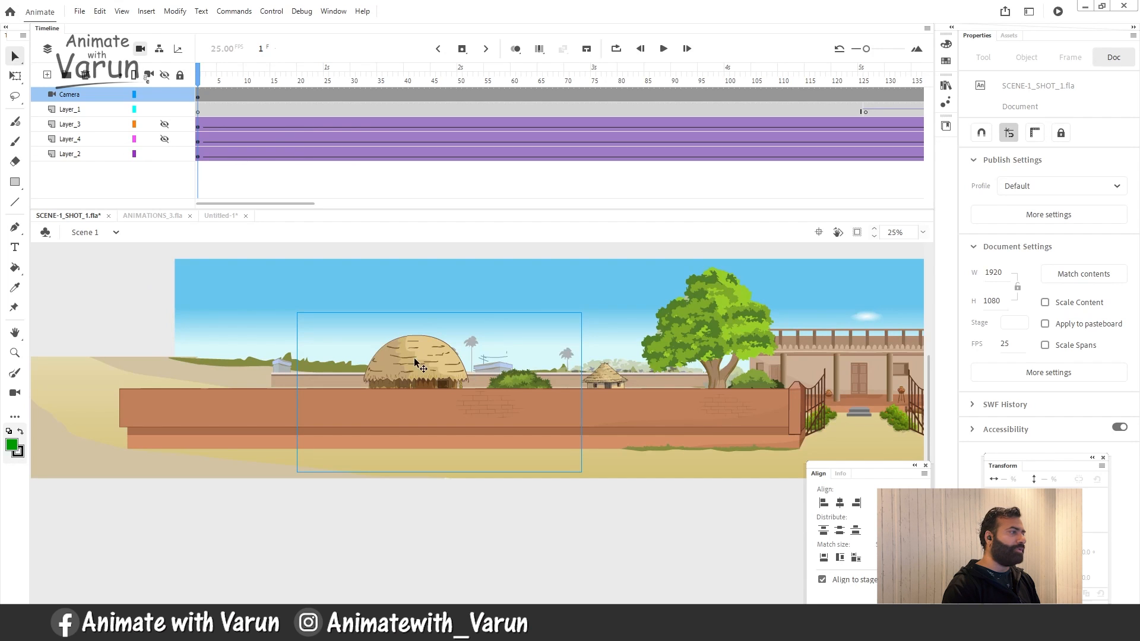
pyautogui.moveTo(217, 86); pyautogui.dragTo(71, 126)
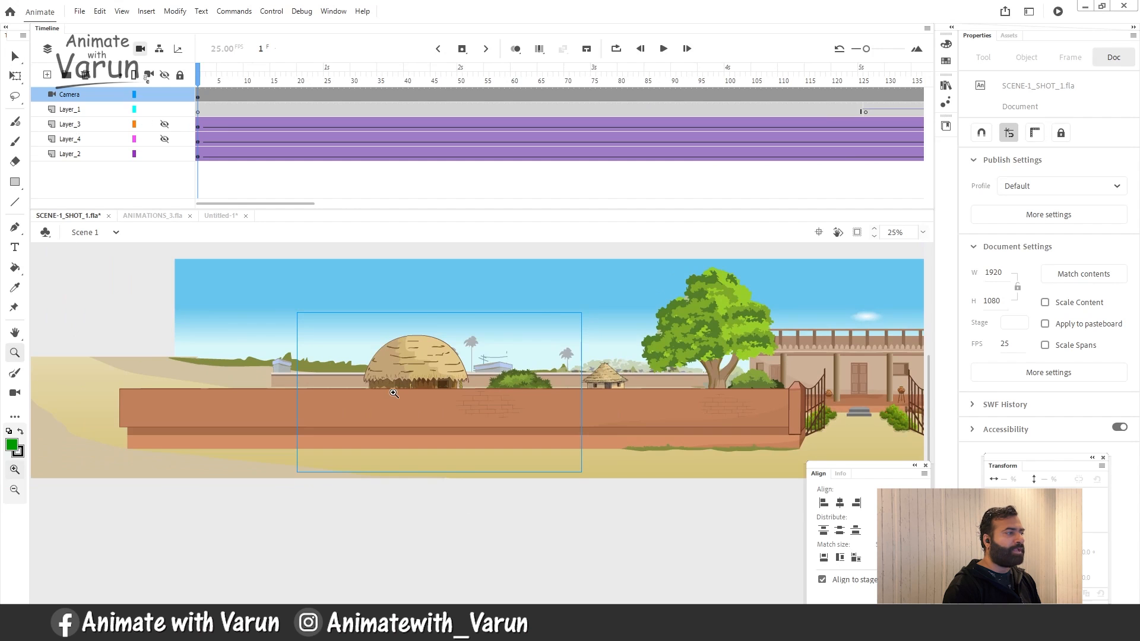
# Step: Open the Tween 1 background symbol on Layer_2 for editing
pyautogui.click(395, 397)
pyautogui.press('v')
pyautogui.click(440, 479)
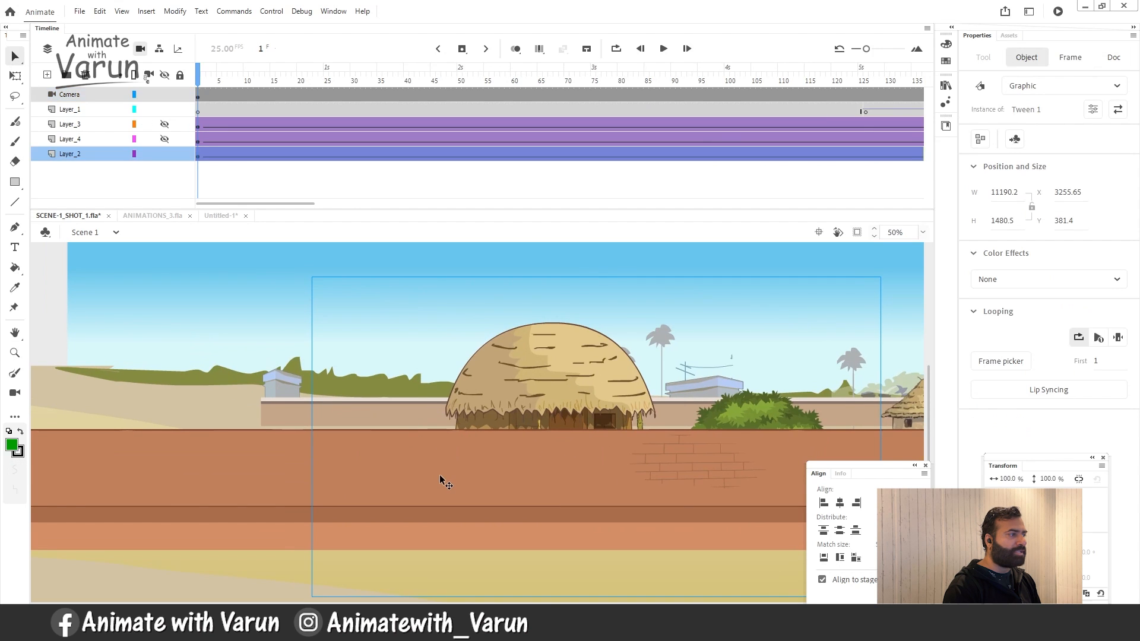
pyautogui.doubleClick(440, 475)
pyautogui.hotkey('ctrl', '-')
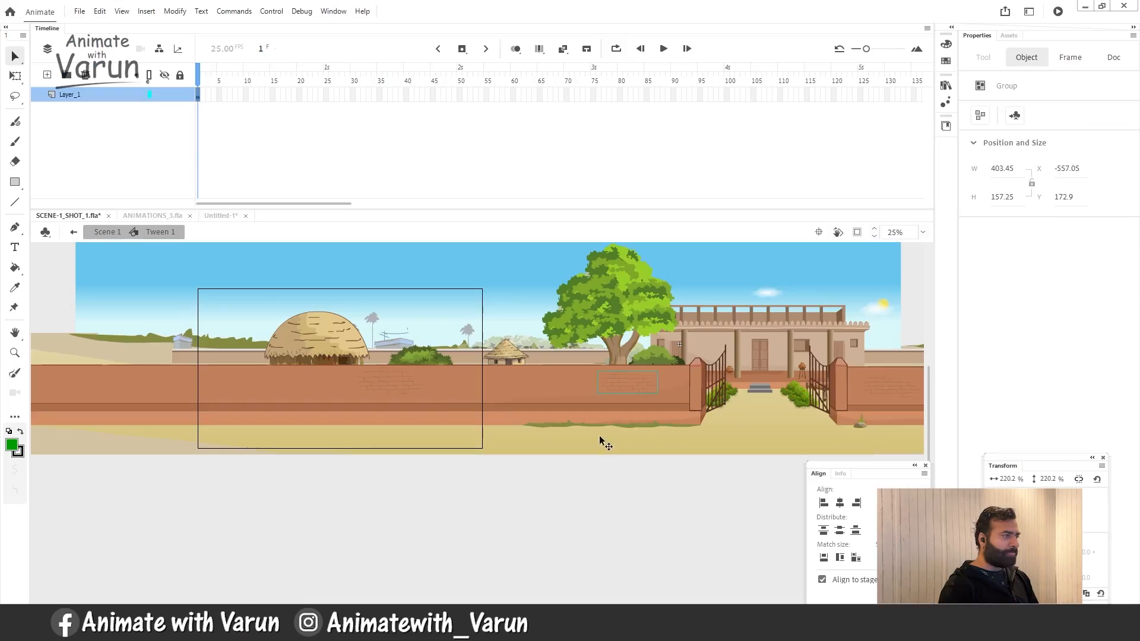
# Step: Try moving the brick pattern group along the wall beside the gate
pyautogui.keyDown('ctrl'); pyautogui.click(632, 394); pyautogui.keyUp('ctrl')
pyautogui.keyDown('ctrl'); pyautogui.click(594, 419); pyautogui.keyUp('ctrl')
pyautogui.moveTo(389, 444); pyautogui.dragTo(565, 397)
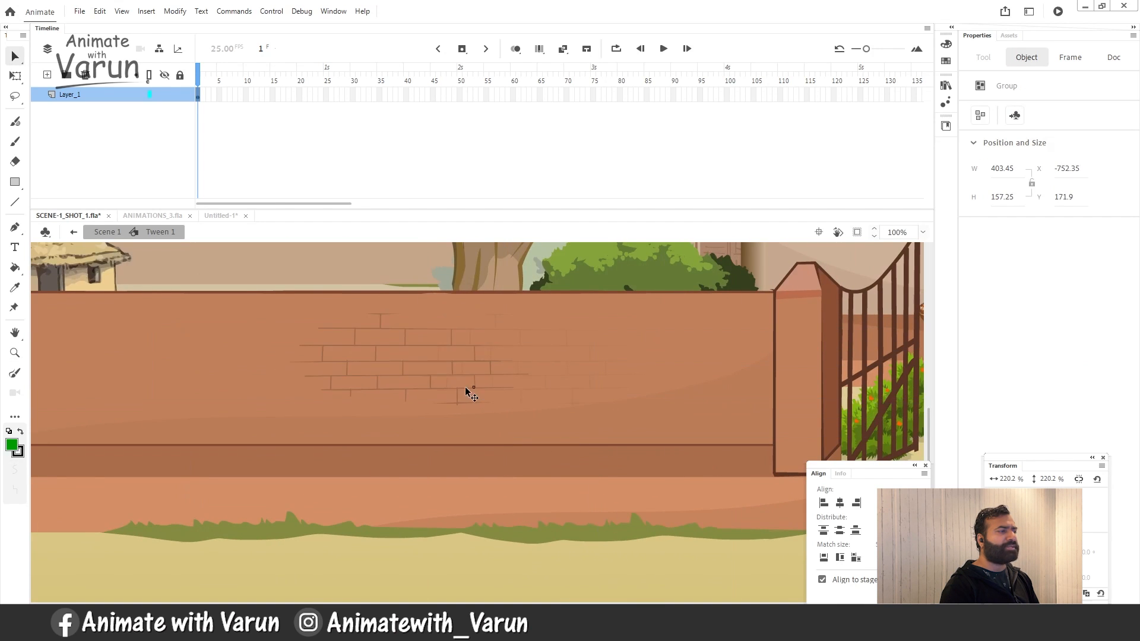
pyautogui.moveTo(639, 400); pyautogui.dragTo(639, 422)
pyautogui.keyDown('ctrl'); pyautogui.keyDown('alt'); pyautogui.click(664, 395); pyautogui.keyUp('alt'); pyautogui.keyUp('ctrl')
pyautogui.keyDown('ctrl'); pyautogui.keyDown('alt'); pyautogui.click(579, 423); pyautogui.keyUp('alt'); pyautogui.keyUp('ctrl')
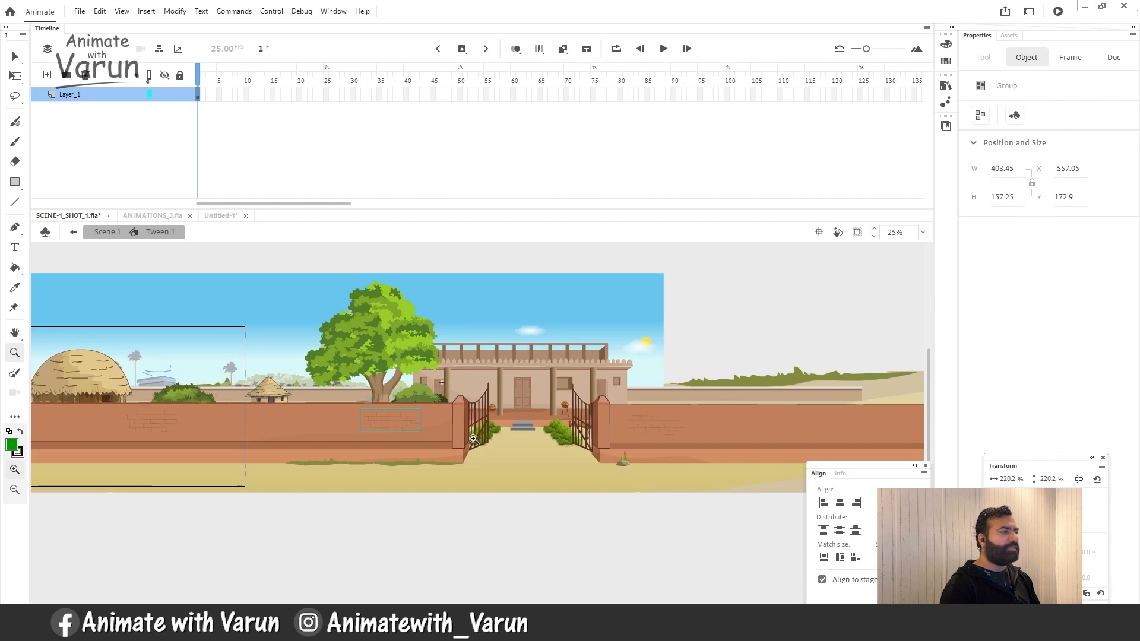
# Step: Move the long brown wall group up over the sky to expose the artwork behind it
pyautogui.moveTo(349, 444); pyautogui.dragTo(512, 447)
pyautogui.moveTo(427, 439); pyautogui.dragTo(420, 313)
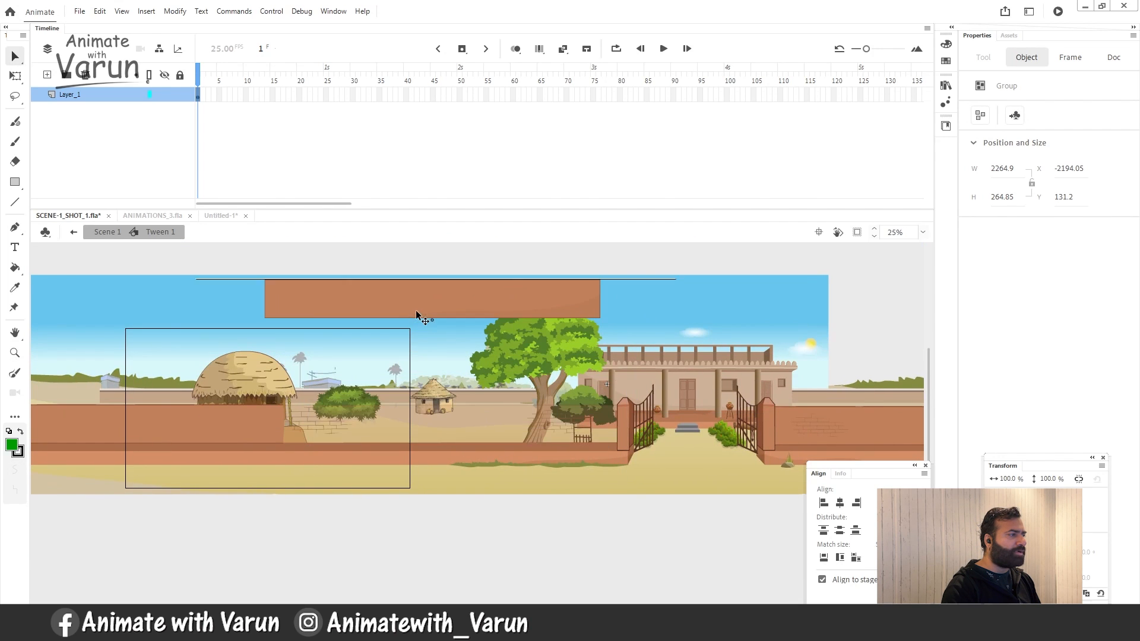
# Step: Try pulling the lower brown wall, the thatched dome hut and the long back wall out of their places in the background
pyautogui.moveTo(219, 431); pyautogui.dragTo(189, 323)
pyautogui.moveTo(269, 386); pyautogui.dragTo(106, 424)
pyautogui.moveTo(290, 446); pyautogui.dragTo(406, 426)
pyautogui.keyDown('ctrl'); pyautogui.click(488, 459); pyautogui.keyUp('ctrl')
pyautogui.moveTo(566, 375); pyautogui.dragTo(360, 367)
pyautogui.moveTo(527, 361); pyautogui.dragTo(333, 291)
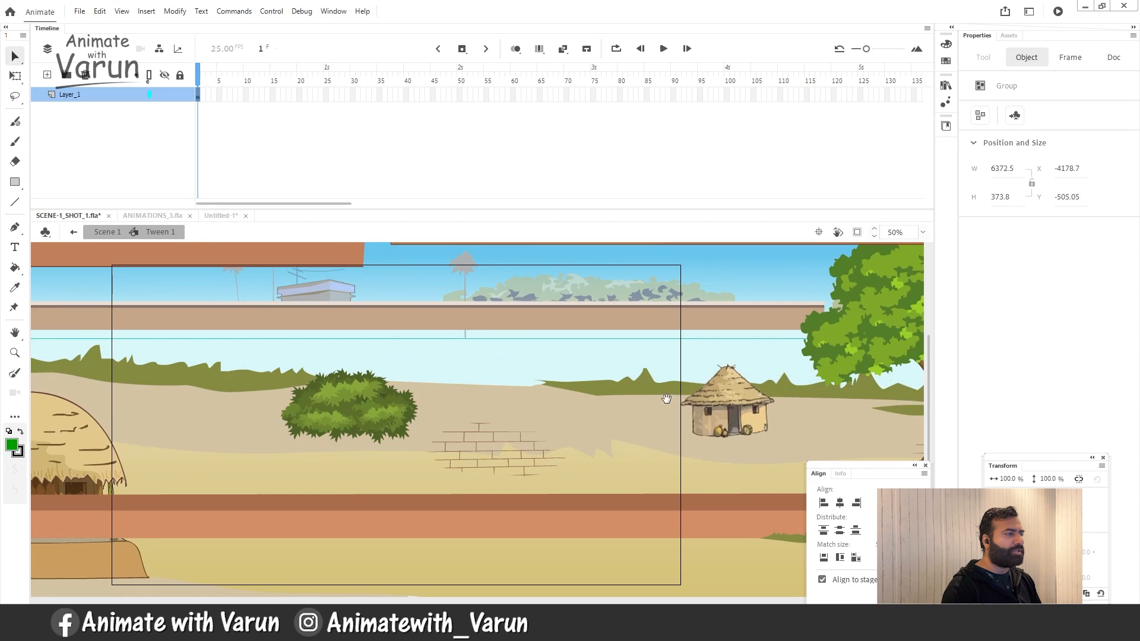
# Step: Try separating the distant houses, palm trees and sandy ground by moving them down below the front wall
pyautogui.moveTo(666, 399); pyautogui.dragTo(632, 410)
pyautogui.moveTo(417, 375); pyautogui.dragTo(557, 367)
pyautogui.keyDown('ctrl'); pyautogui.keyDown('alt'); pyautogui.click(530, 456); pyautogui.keyUp('alt'); pyautogui.keyUp('ctrl')
pyautogui.moveTo(545, 464); pyautogui.dragTo(517, 524)
pyautogui.moveTo(661, 452); pyautogui.dragTo(365, 456)
pyautogui.moveTo(613, 418); pyautogui.dragTo(633, 533)
# Step: Try moving the house, the remaining ground and wall pieces, a cloud and the sky gradient apart from each other
pyautogui.moveTo(689, 388); pyautogui.dragTo(825, 355)
pyautogui.moveTo(775, 299); pyautogui.dragTo(739, 441)
pyautogui.moveTo(572, 405); pyautogui.dragTo(579, 464)
pyautogui.moveTo(616, 396); pyautogui.dragTo(886, 369)
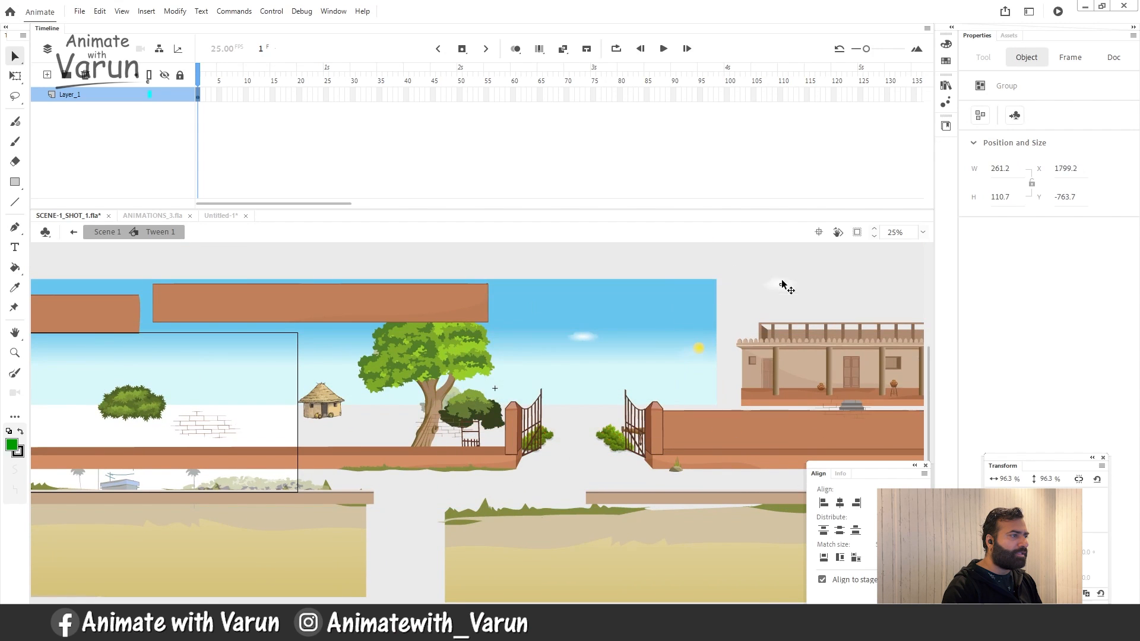
pyautogui.moveTo(656, 339); pyautogui.dragTo(654, 254)
# Step: Open the large tree's group, its Symbol 5 foliage and the leaf group inside it for editing
pyautogui.press('z')
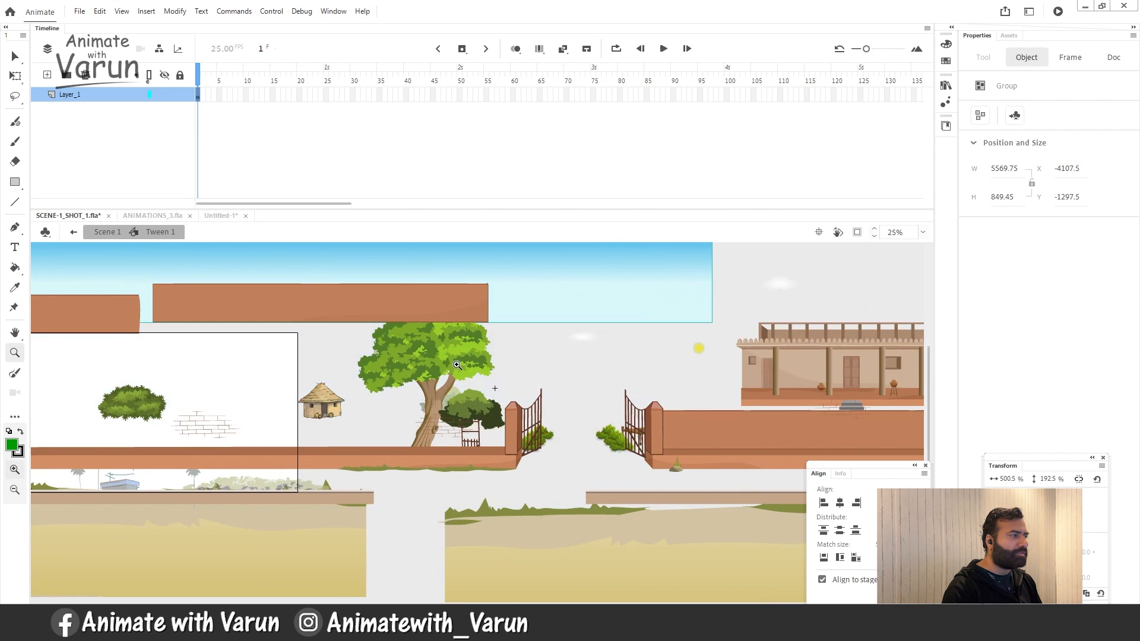
pyautogui.press('z')
pyautogui.click(443, 344)
pyautogui.press('v')
pyautogui.moveTo(463, 445); pyautogui.dragTo(699, 373)
pyautogui.doubleClick(497, 367)
pyautogui.click(650, 376)
pyautogui.hotkey('ctrl', 'z')
pyautogui.doubleClick(552, 338)
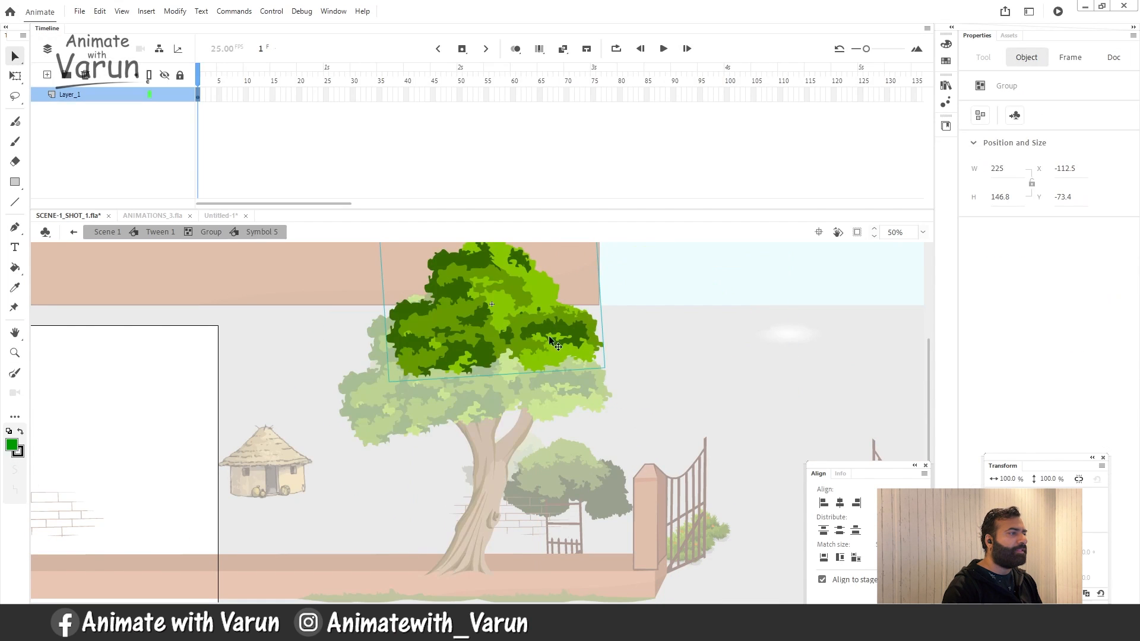
pyautogui.doubleClick(559, 337)
# Step: Try moving the dark green leaf shape off the tree crown, undo it and leave the leaf group
pyautogui.click(594, 341)
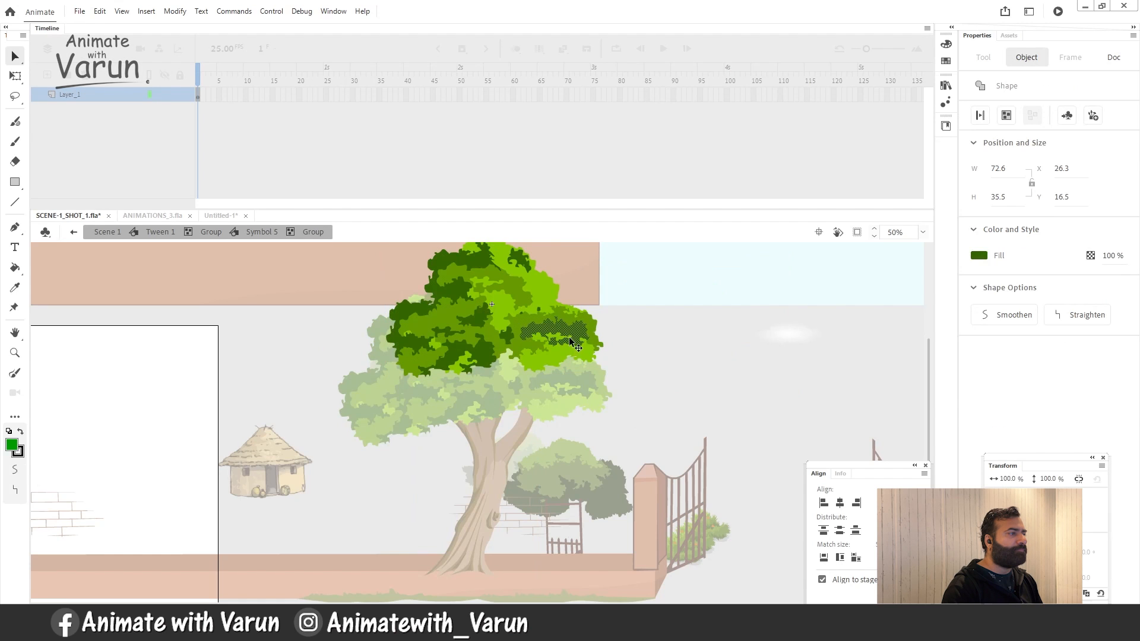
pyautogui.moveTo(594, 341); pyautogui.dragTo(724, 324)
pyautogui.hotkey('ctrl', 'z')
pyautogui.click(674, 400)
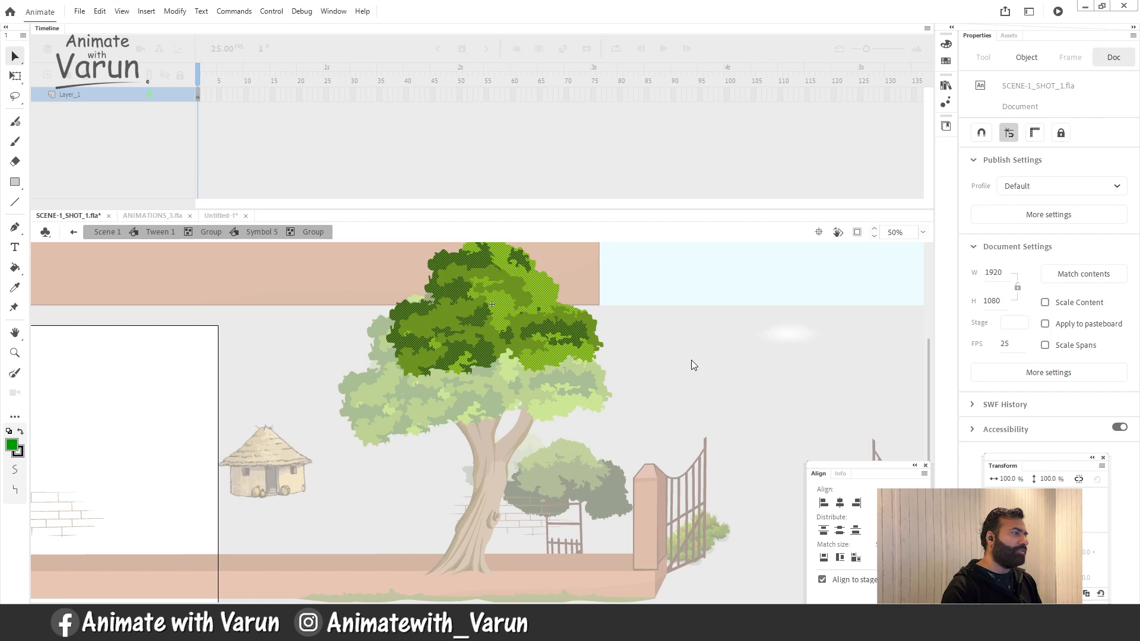
pyautogui.doubleClick(691, 360)
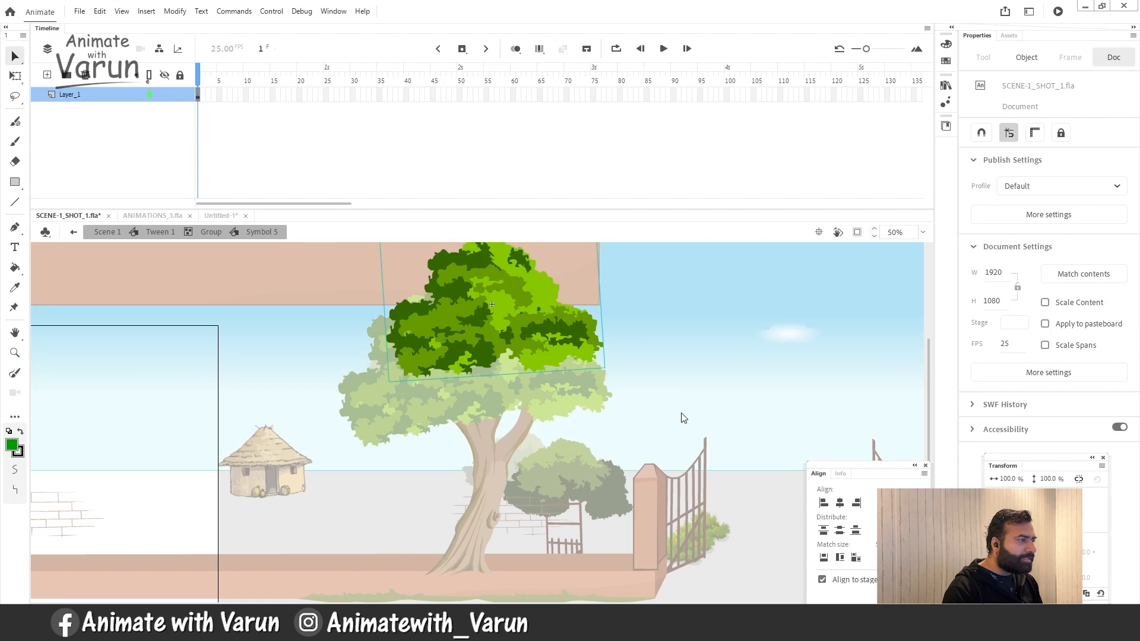
# Step: Return to the Tween 1 background and undo the moves of its separated pieces
pyautogui.press('z')
pyautogui.keyDown('alt'); pyautogui.click(597, 386); pyautogui.keyUp('alt')
pyautogui.keyDown('alt'); pyautogui.click(585, 405); pyautogui.keyUp('alt')
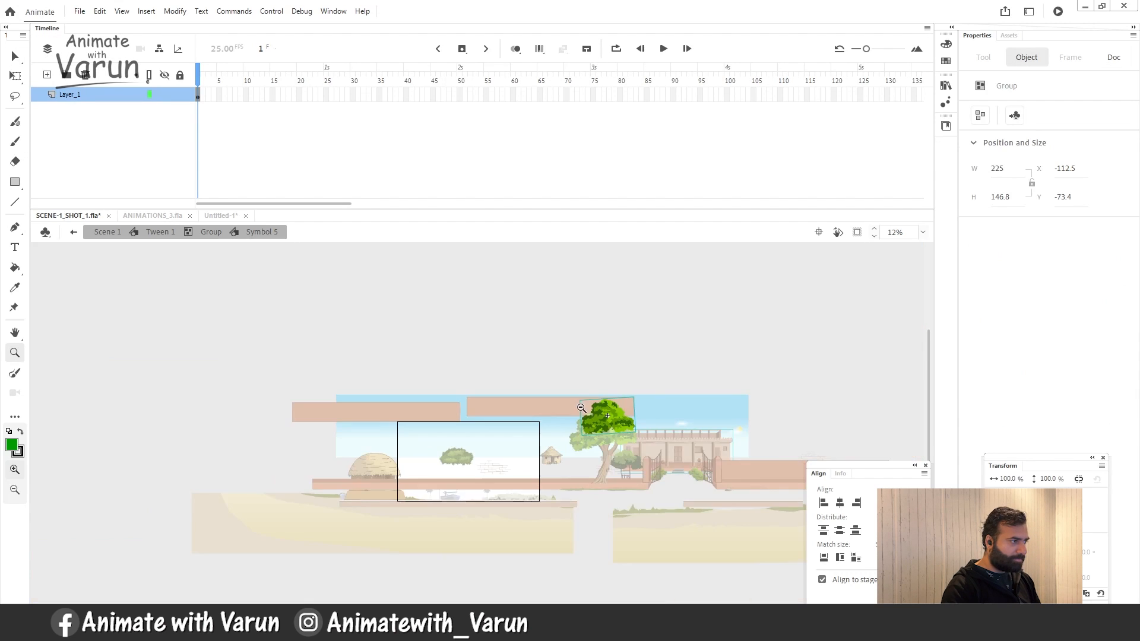
pyautogui.moveTo(534, 440); pyautogui.dragTo(553, 376)
pyautogui.moveTo(698, 423); pyautogui.dragTo(654, 437)
pyautogui.click(162, 232)
pyautogui.click(539, 390)
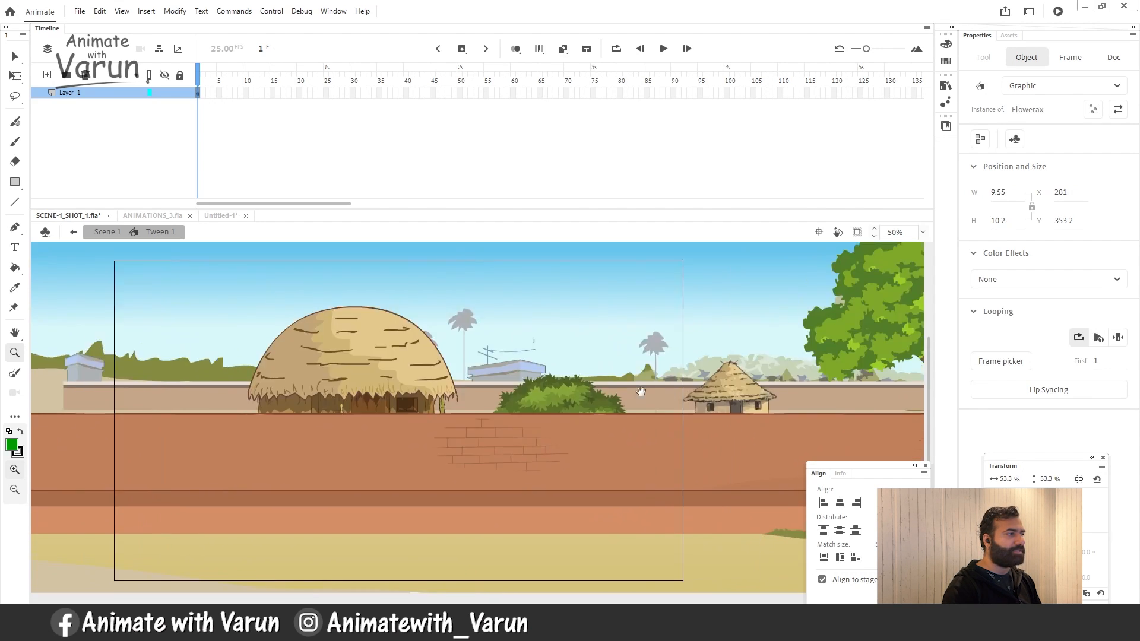
# Step: Clip the content outside the stage to preview the framed background, and return to Scene 1
pyautogui.click(860, 235)
pyautogui.moveTo(467, 399); pyautogui.dragTo(504, 392)
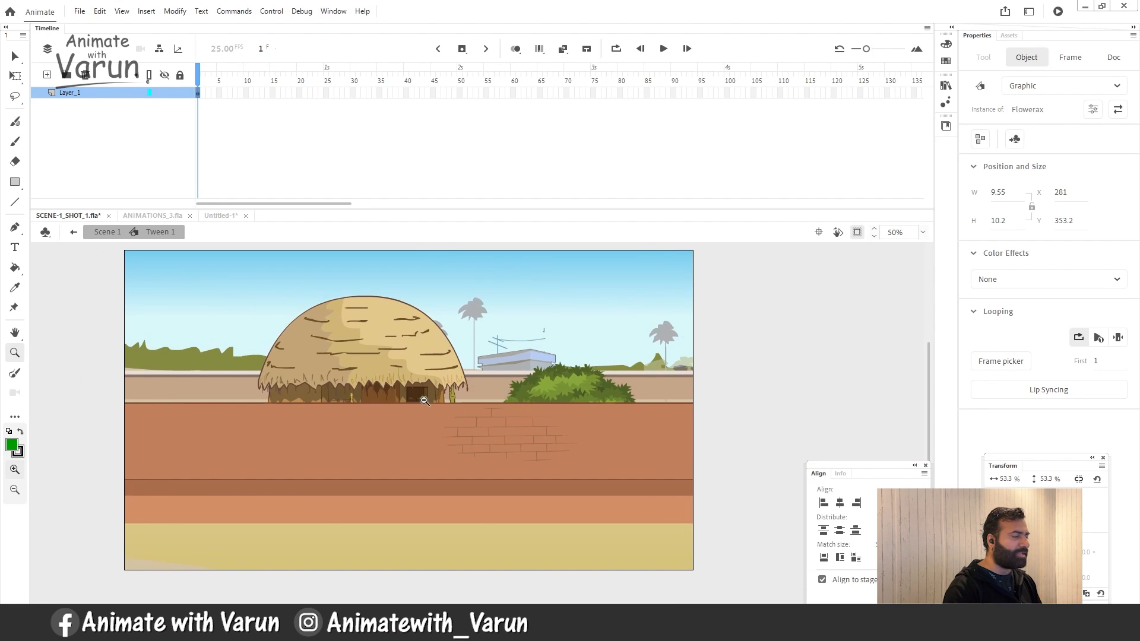
pyautogui.keyDown('alt'); pyautogui.click(425, 401); pyautogui.keyUp('alt')
pyautogui.moveTo(510, 443); pyautogui.dragTo(471, 440)
pyautogui.click(118, 232)
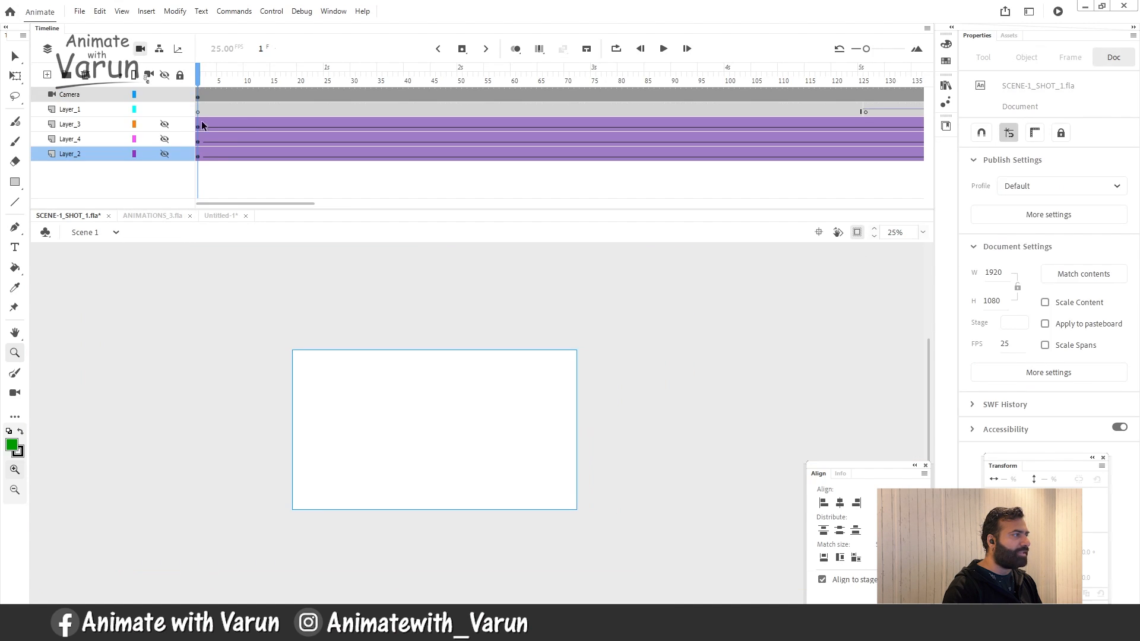
# Step: Make Layer_2 and Layer_4 visible to show the village background together with the cyclist
pyautogui.click(164, 155)
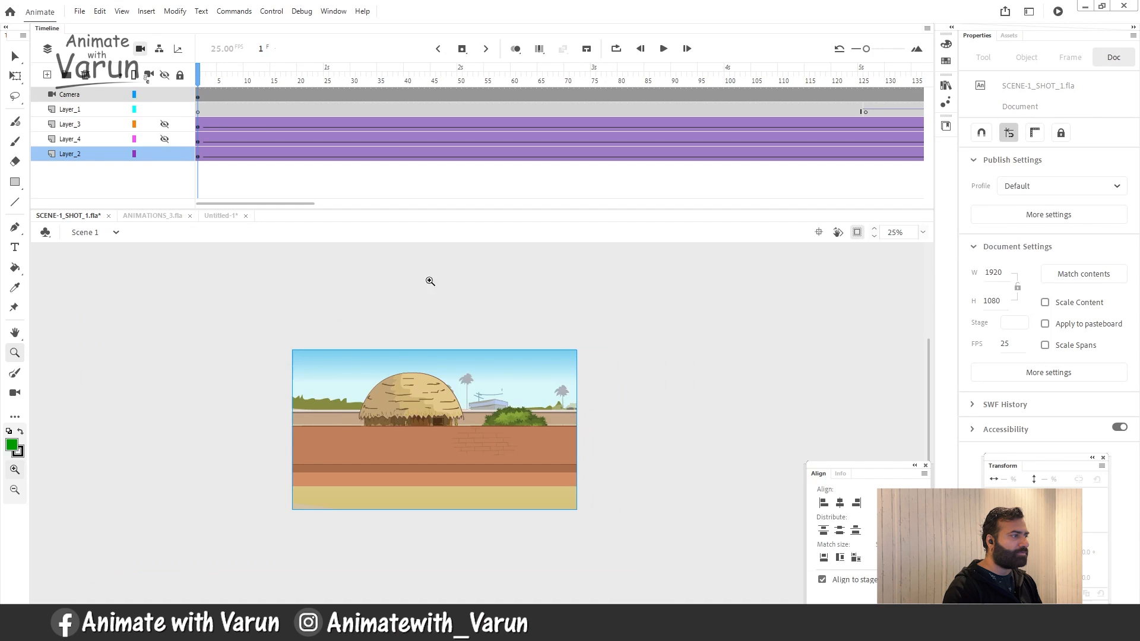
pyautogui.moveTo(215, 82); pyautogui.dragTo(112, 81)
pyautogui.click(163, 140)
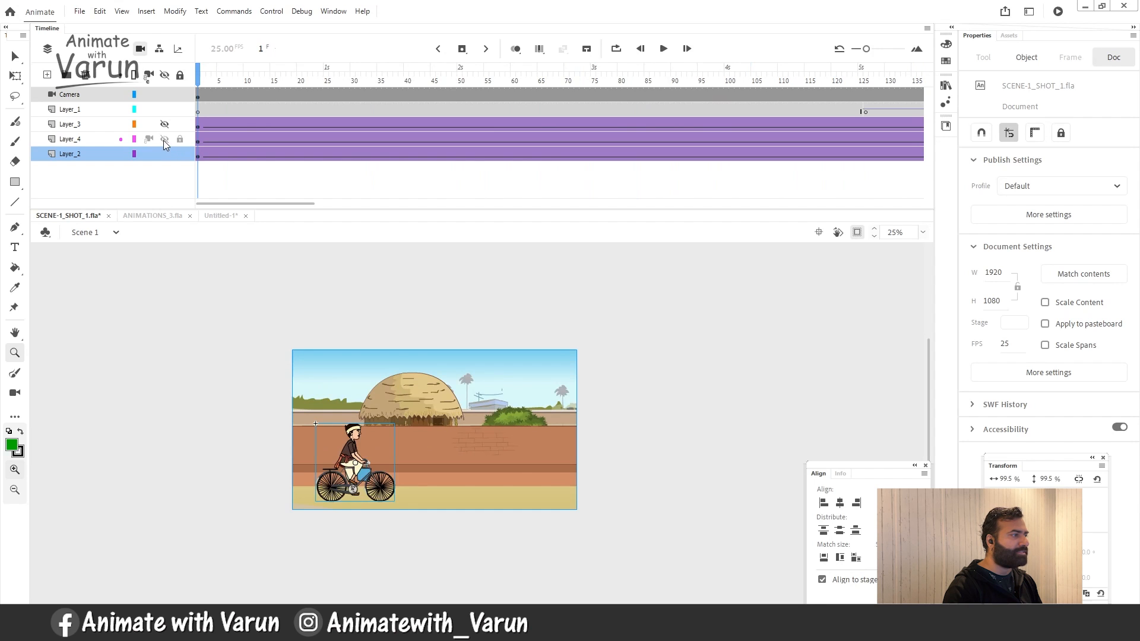
# Step: Open the cyclist's Symbol 9 copy for editing and scrub through its opening frames
pyautogui.hotkey('ctrl', '=')
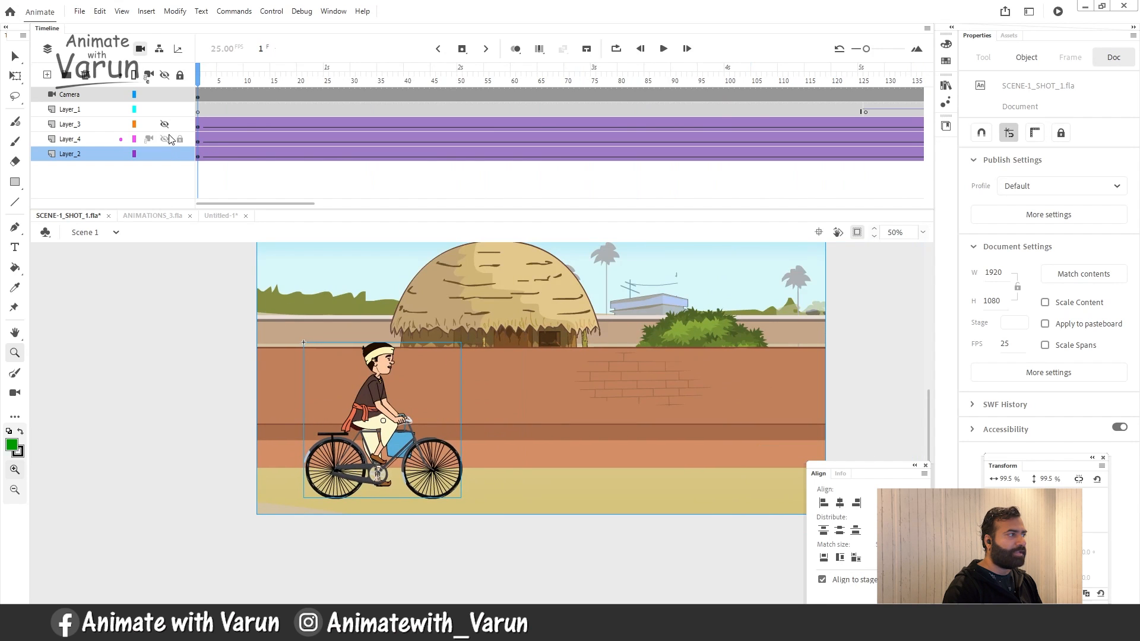
pyautogui.click(357, 347)
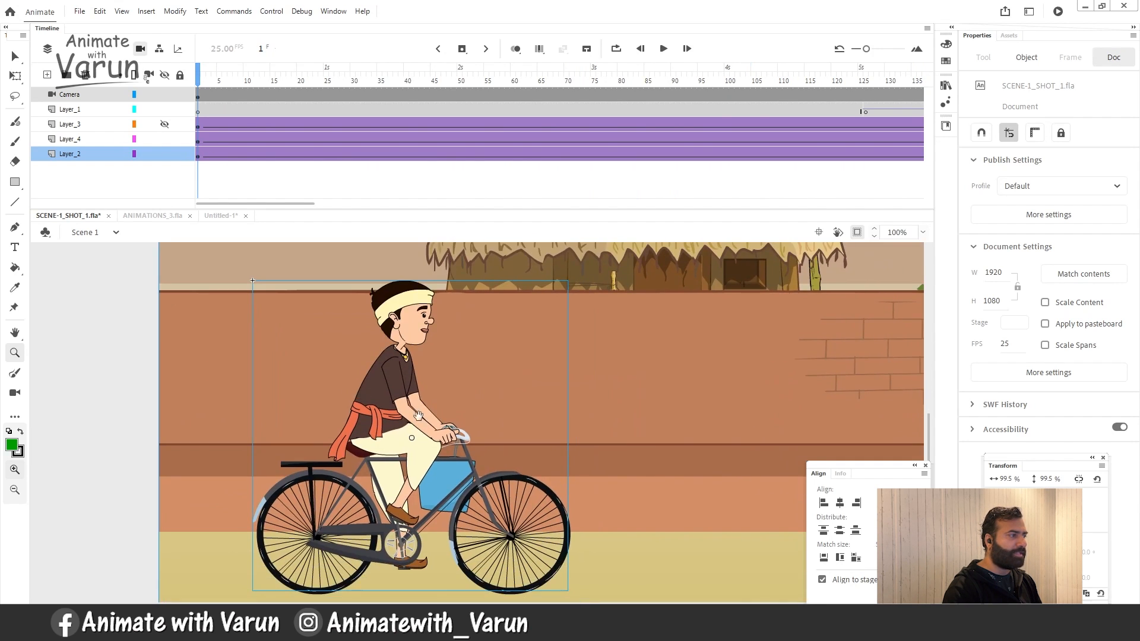
pyautogui.press('v')
pyautogui.press('z')
pyautogui.keyDown('alt'); pyautogui.click(409, 428); pyautogui.keyUp('alt')
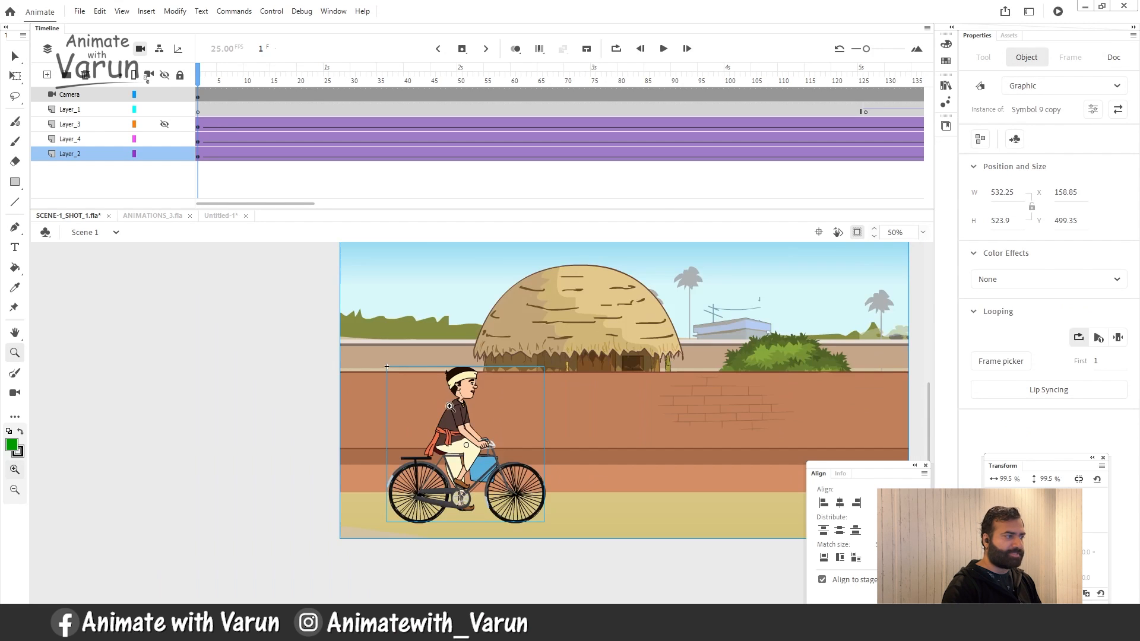
pyautogui.click(434, 397)
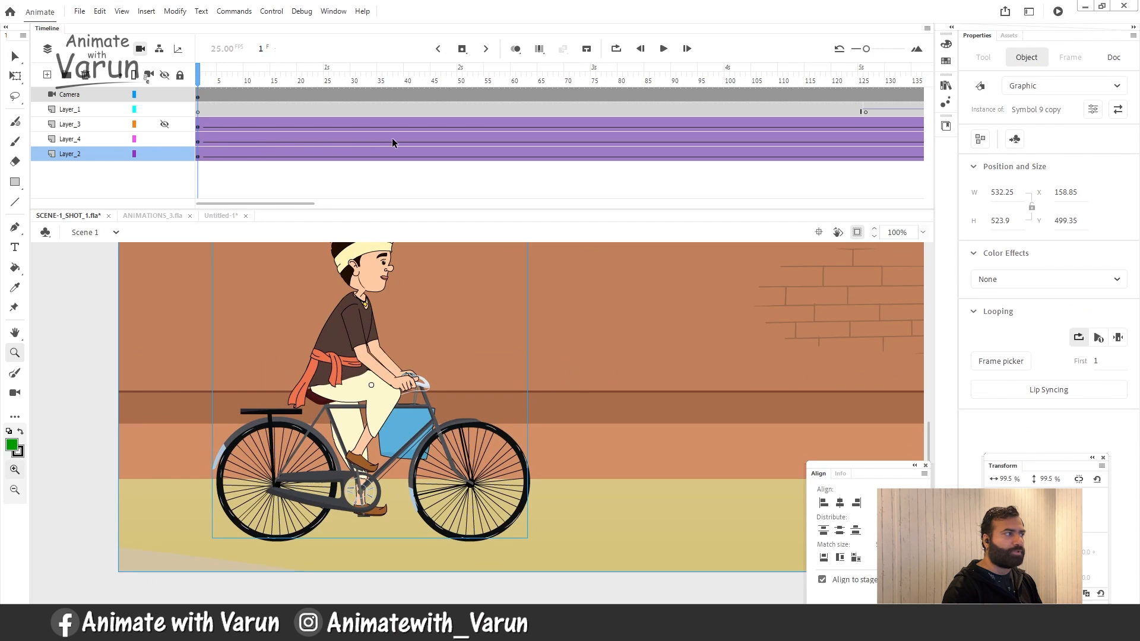
pyautogui.press('v')
pyautogui.doubleClick(337, 328)
pyautogui.moveTo(399, 344); pyautogui.dragTo(395, 386)
pyautogui.moveTo(217, 79)
pyautogui.mouseDown()
pyautogui.moveTo(328, 79)
pyautogui.moveTo(198, 81)
pyautogui.mouseUp()
# Step: Enlarge the timeline area to examine the cyclist symbol's layer stack, and reduce it again
pyautogui.moveTo(414, 209); pyautogui.dragTo(408, 473)
pyautogui.moveTo(396, 551); pyautogui.dragTo(399, 514)
pyautogui.moveTo(396, 582); pyautogui.dragTo(392, 494)
pyautogui.press('z')
pyautogui.keyDown('alt'); pyautogui.click(394, 560); pyautogui.keyUp('alt')
pyautogui.moveTo(420, 544); pyautogui.dragTo(369, 549)
pyautogui.keyDown('alt'); pyautogui.click(405, 550); pyautogui.keyUp('alt')
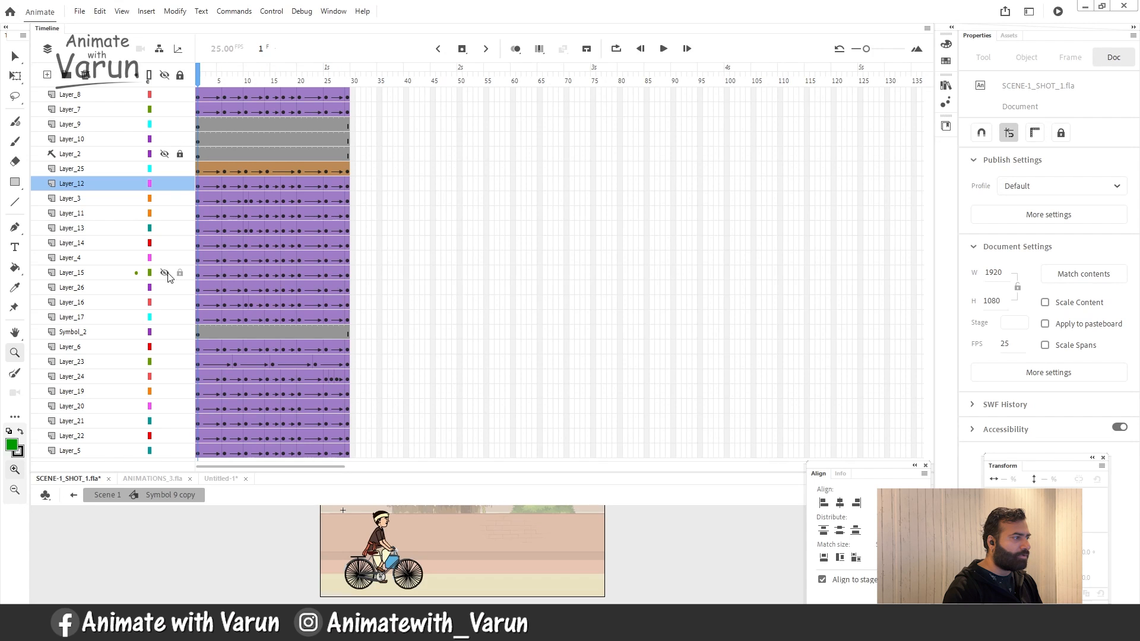
pyautogui.click(370, 576)
pyautogui.click(370, 540)
pyautogui.moveTo(470, 518); pyautogui.dragTo(404, 554)
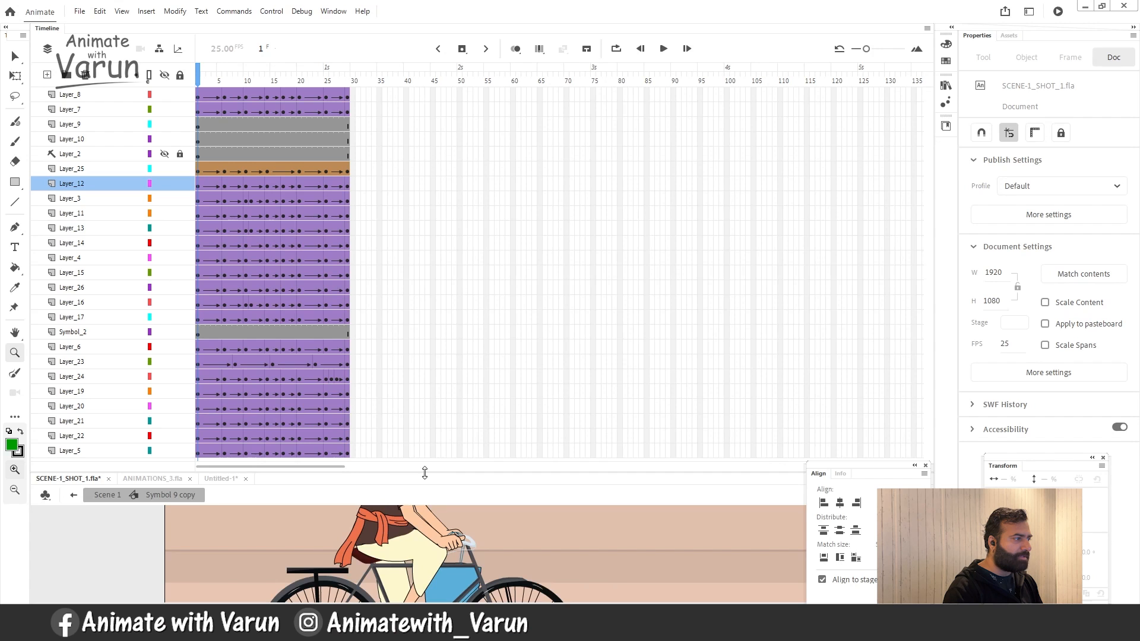
pyautogui.moveTo(425, 473); pyautogui.dragTo(425, 221)
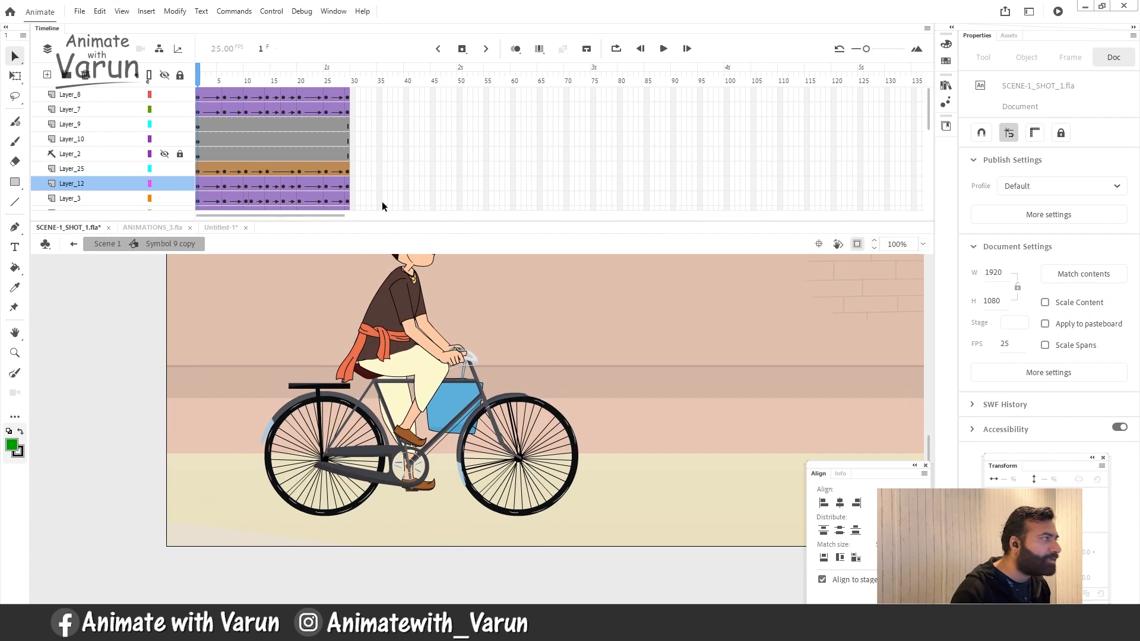
# Step: Scrub the cyclist symbol to frame 11 and back to frame 1 to examine the pedalling legs and the wheels
pyautogui.moveTo(208, 78); pyautogui.dragTo(252, 79)
pyautogui.press('z')
pyautogui.click(349, 366)
pyautogui.moveTo(468, 445); pyautogui.dragTo(355, 334)
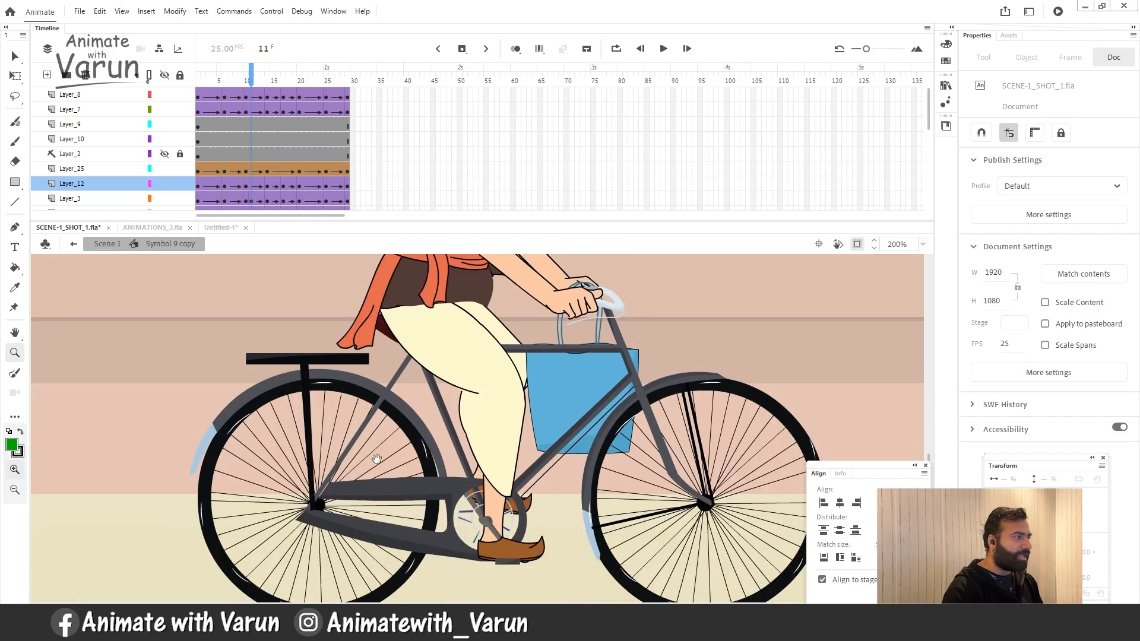
pyautogui.moveTo(377, 459); pyautogui.dragTo(342, 404)
pyautogui.moveTo(231, 78); pyautogui.dragTo(139, 86)
# Step: Inspect the white tyre highlights inside the rear wheel's Symbol 2, and return to Symbol 9 copy
pyautogui.scroll(3, 287, 545)
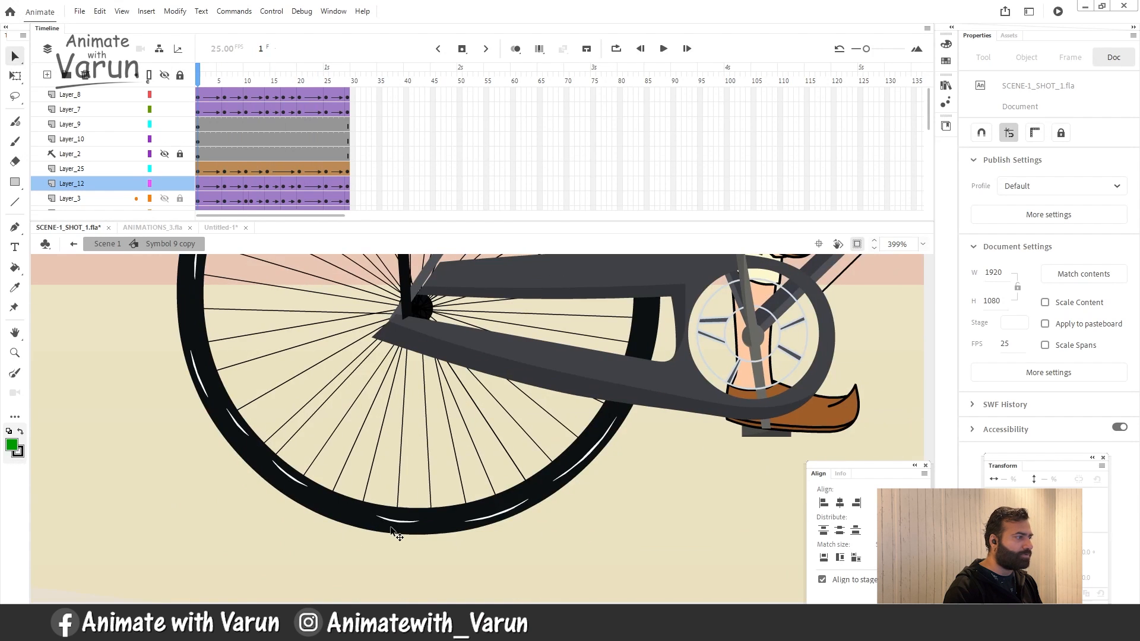
pyautogui.doubleClick(396, 525)
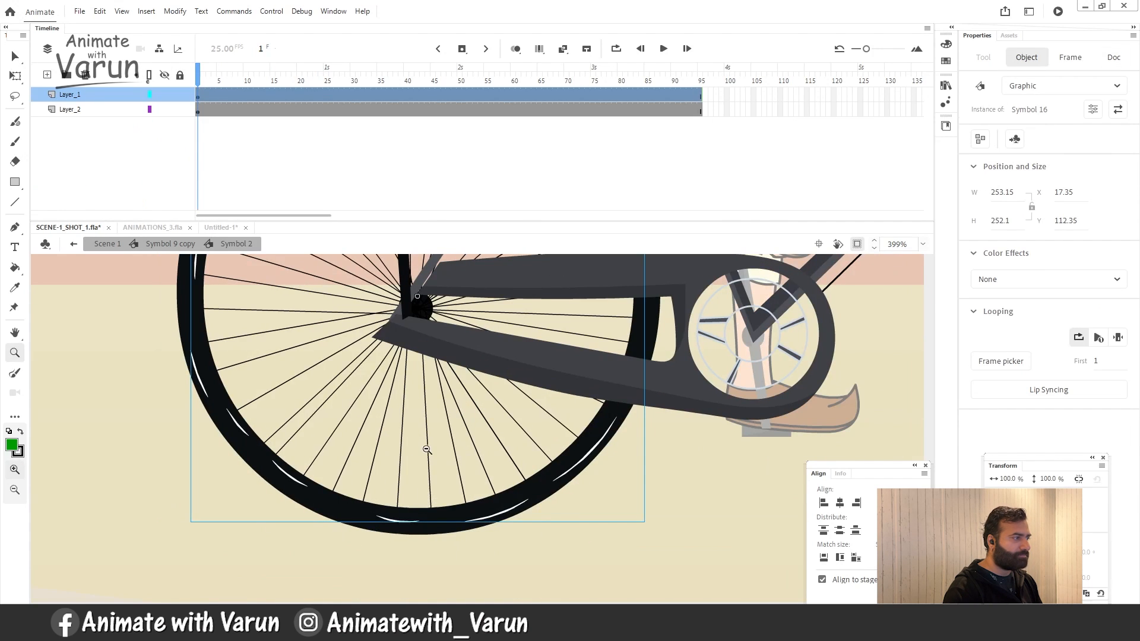
pyautogui.scroll(-3, 427, 449)
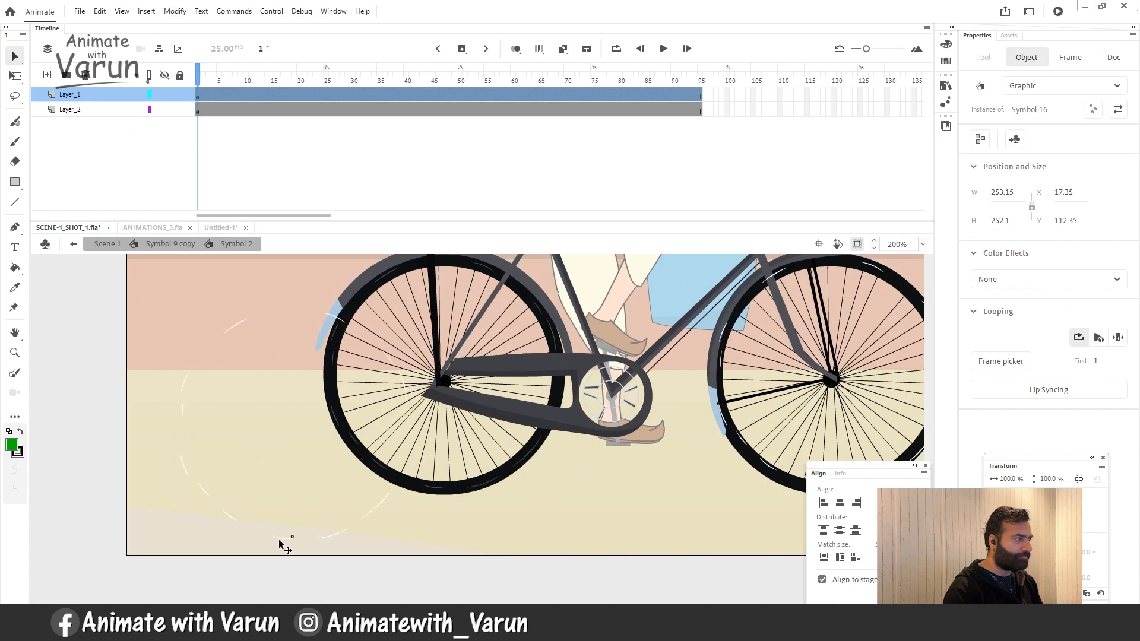
pyautogui.moveTo(202, 78)
pyautogui.mouseDown()
pyautogui.moveTo(343, 86)
pyautogui.moveTo(225, 92)
pyautogui.moveTo(205, 84)
pyautogui.moveTo(509, 78)
pyautogui.moveTo(169, 83)
pyautogui.moveTo(208, 75)
pyautogui.mouseUp()
pyautogui.click(381, 93)
pyautogui.click(174, 244)
# Step: Scrub the cyclist symbol to frame 8 and back to frame 1 to examine the motion of the orange waist cloth
pyautogui.moveTo(594, 315); pyautogui.dragTo(537, 442)
pyautogui.moveTo(555, 298); pyautogui.dragTo(515, 452)
pyautogui.moveTo(407, 218); pyautogui.dragTo(418, 266)
pyautogui.moveTo(211, 69); pyautogui.dragTo(237, 73)
pyautogui.press('z')
pyautogui.click(397, 465)
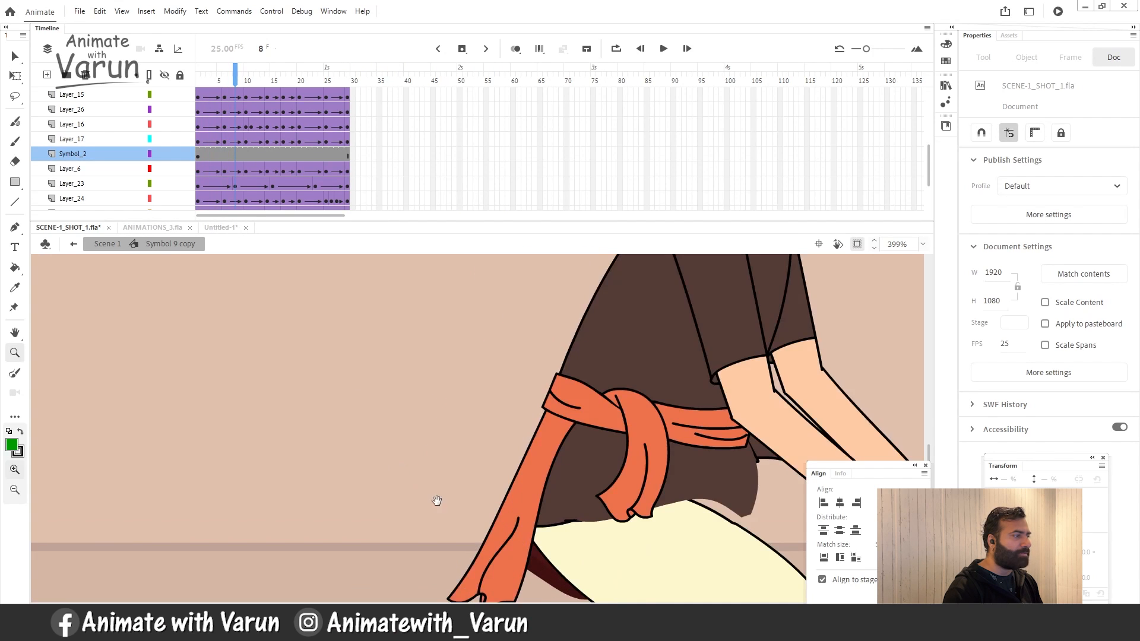
pyautogui.moveTo(428, 493); pyautogui.dragTo(408, 424)
pyautogui.moveTo(237, 81); pyautogui.dragTo(197, 82)
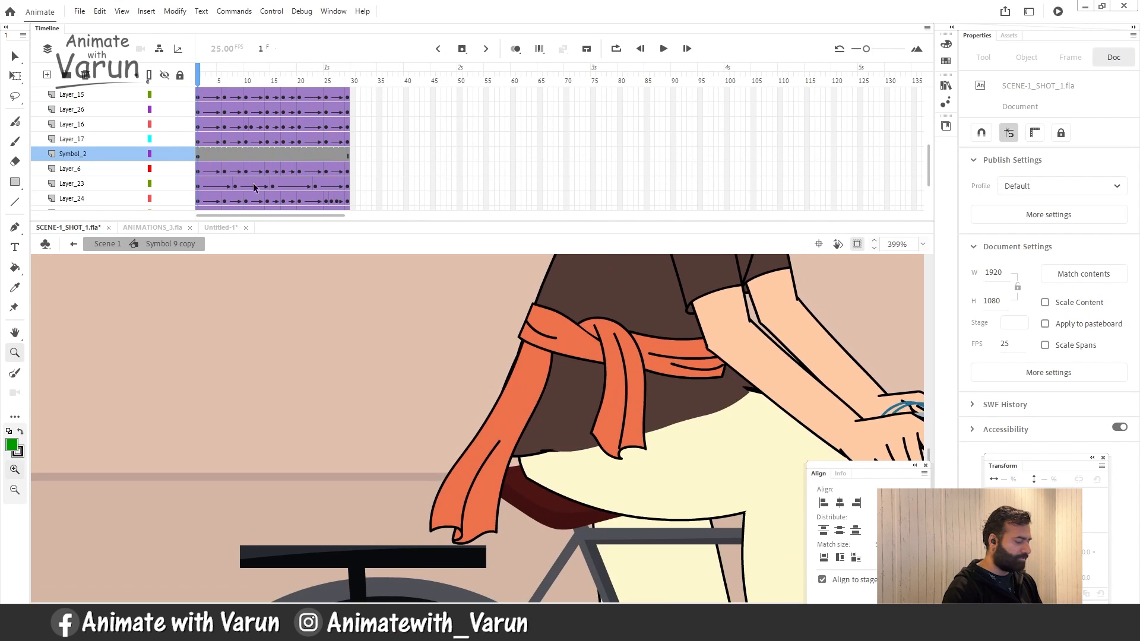
# Step: Open Symbol 14, the hanging tail of the waist cloth, scrub through its frames and return to Symbol 9 copy
pyautogui.click(517, 423)
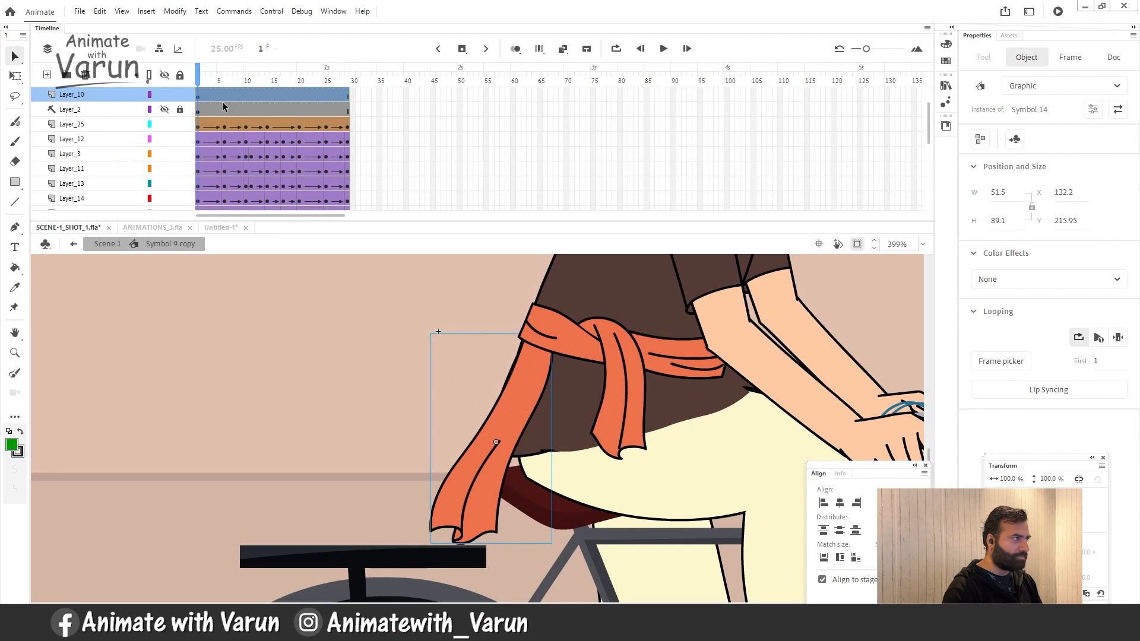
pyautogui.doubleClick(530, 394)
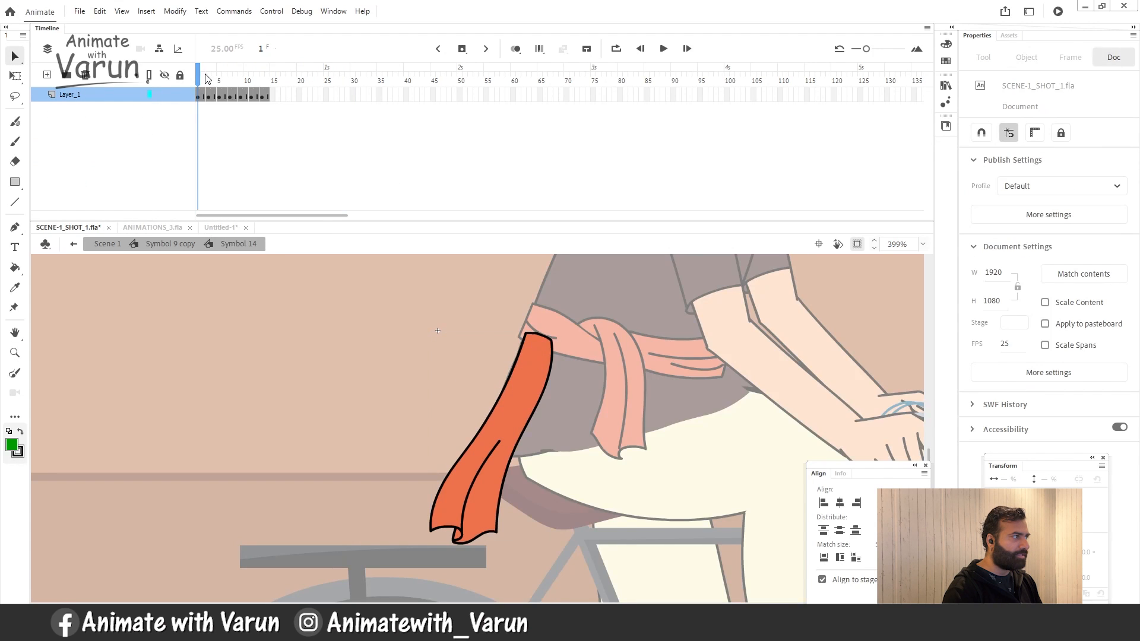
pyautogui.moveTo(202, 74); pyautogui.dragTo(293, 75)
pyautogui.click(167, 244)
# Step: Open Symbol 15, the knotted waist cloth, scrub to frame 12 and return to Symbol 9 copy
pyautogui.scroll(15, 516, 458)
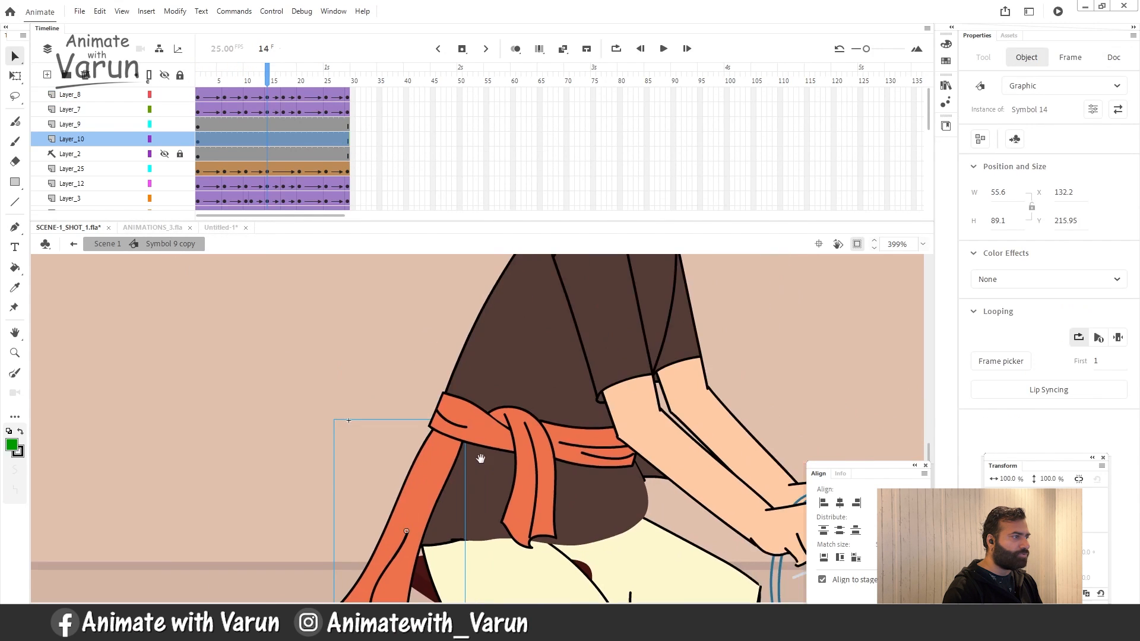
pyautogui.scroll(-15, 512, 463)
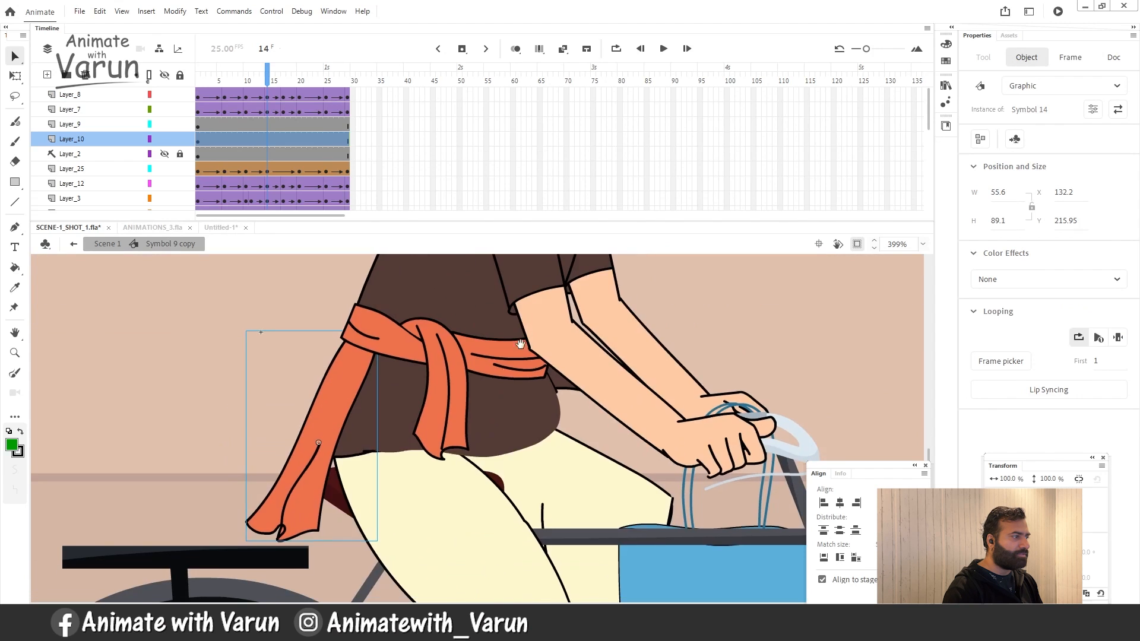
pyautogui.click(448, 405)
pyautogui.doubleClick(448, 405)
pyautogui.moveTo(208, 72)
pyautogui.mouseDown()
pyautogui.moveTo(237, 77)
pyautogui.moveTo(194, 79)
pyautogui.moveTo(250, 80)
pyautogui.mouseUp()
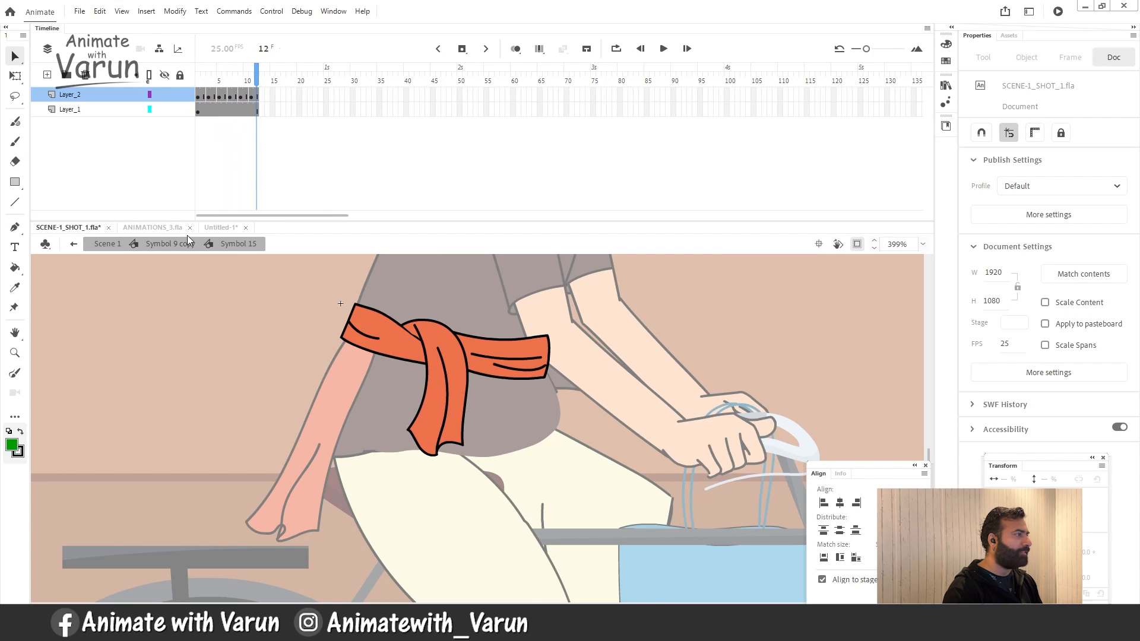
pyautogui.click(162, 247)
# Step: Return to Scene 1 and set the playhead to frame 1 with the cyclist and background in view
pyautogui.click(102, 244)
pyautogui.press('z')
pyautogui.keyDown('alt'); pyautogui.click(500, 437); pyautogui.keyUp('alt')
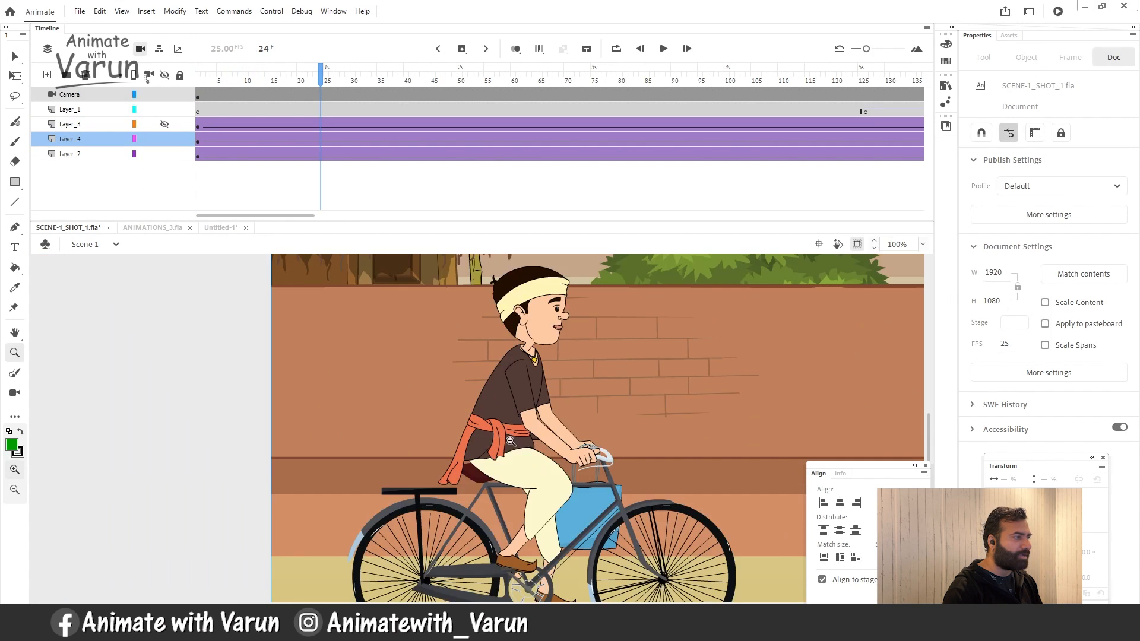
pyautogui.keyDown('alt'); pyautogui.click(522, 466); pyautogui.keyUp('alt')
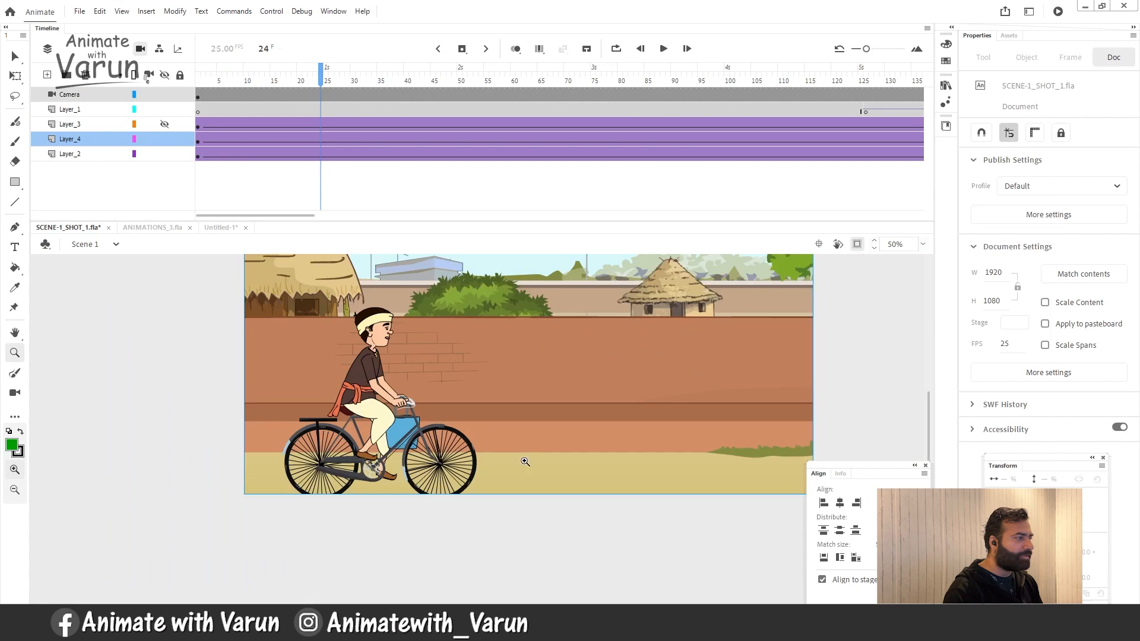
pyautogui.click(198, 77)
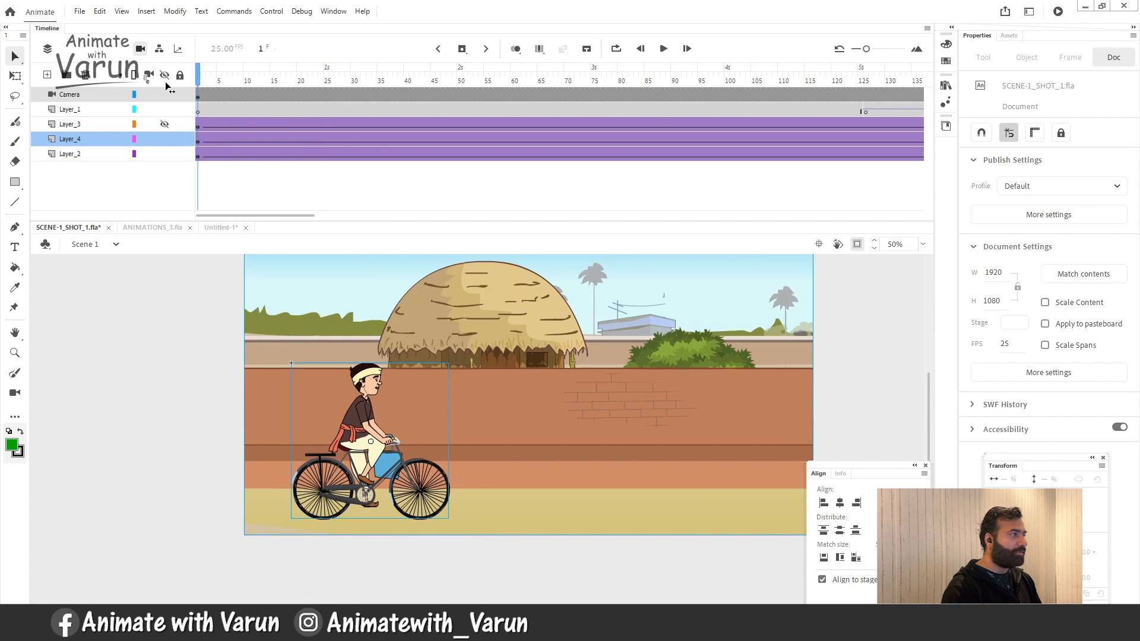
# Step: Try moving the cyclist up over the background near the hut, and undo the move
pyautogui.click(414, 443)
pyautogui.moveTo(414, 443); pyautogui.dragTo(541, 304)
pyautogui.hotkey('ctrl', 'z')
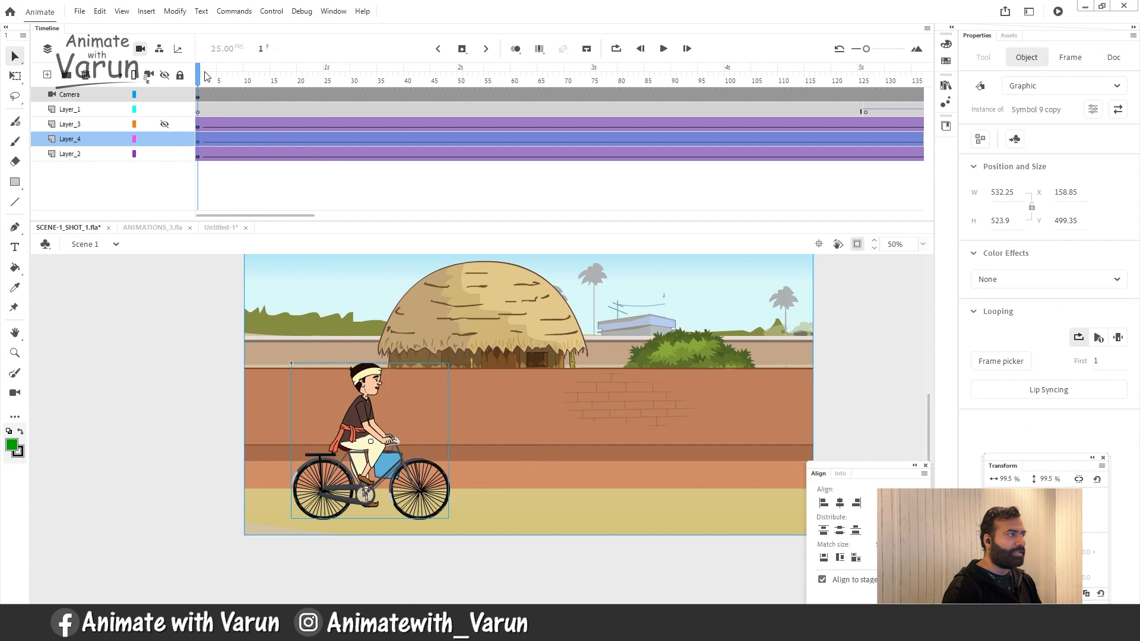
# Step: Scrub the shot from frame 1 to frame 137, following the cyclist to the gate
pyautogui.moveTo(200, 76)
pyautogui.mouseDown()
pyautogui.moveTo(497, 83)
pyautogui.moveTo(196, 80)
pyautogui.mouseUp()
pyautogui.press('z')
pyautogui.keyDown('alt'); pyautogui.click(402, 384); pyautogui.keyUp('alt')
pyautogui.moveTo(492, 417); pyautogui.dragTo(413, 411)
pyautogui.moveTo(201, 71)
pyautogui.mouseDown()
pyautogui.moveTo(537, 69)
pyautogui.moveTo(197, 71)
pyautogui.mouseUp()
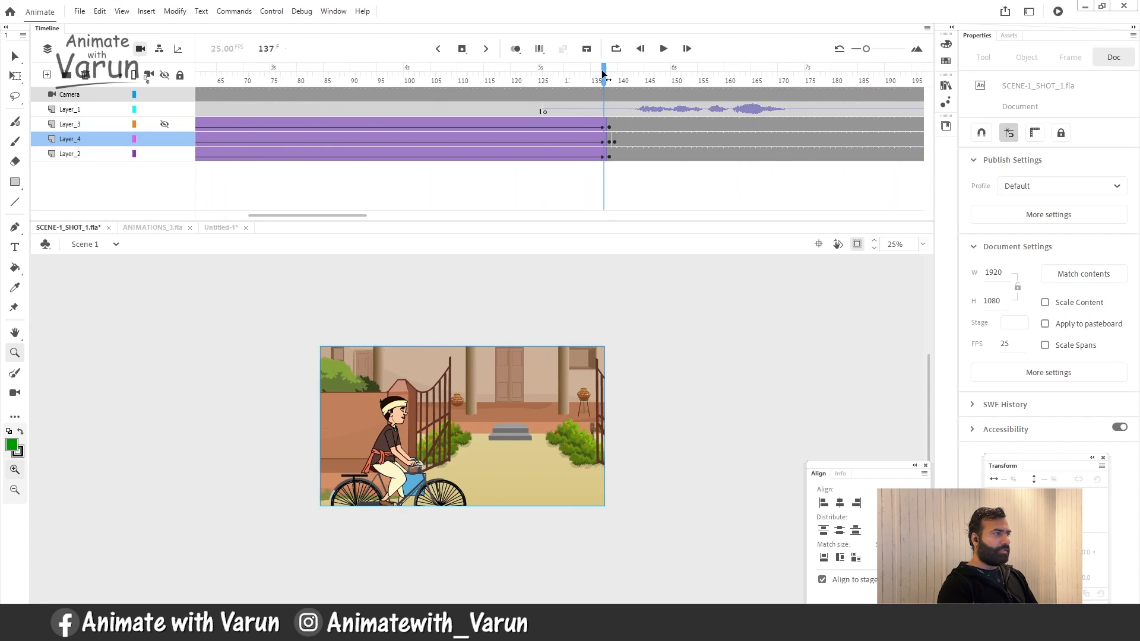
# Step: Examine the cyclist at the gate up close while scrubbing from frame 137 to frame 147
pyautogui.click(452, 480)
pyautogui.press('v')
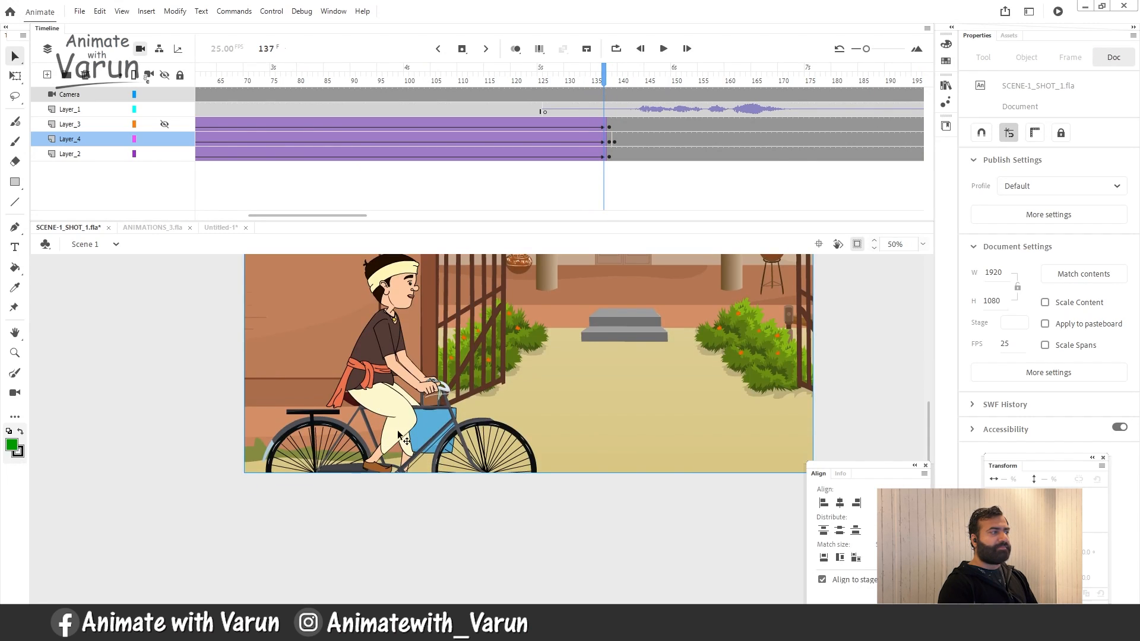
pyautogui.moveTo(609, 72); pyautogui.dragTo(638, 74)
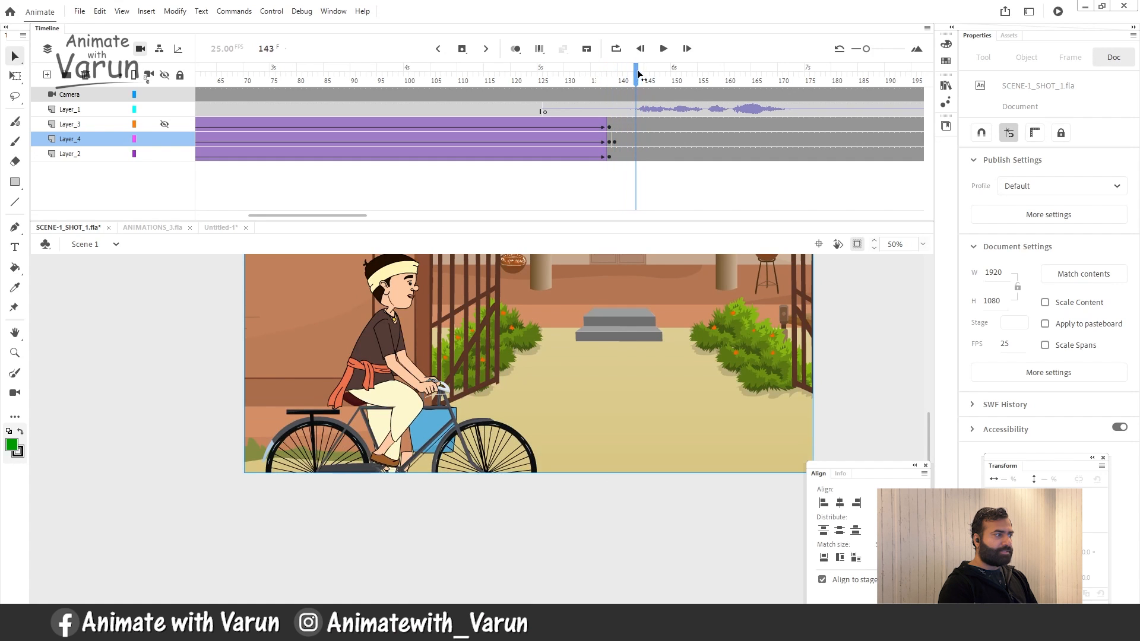
pyautogui.moveTo(498, 388); pyautogui.dragTo(487, 454)
pyautogui.moveTo(637, 75)
pyautogui.mouseDown()
pyautogui.moveTo(760, 81)
pyautogui.moveTo(655, 87)
pyautogui.mouseUp()
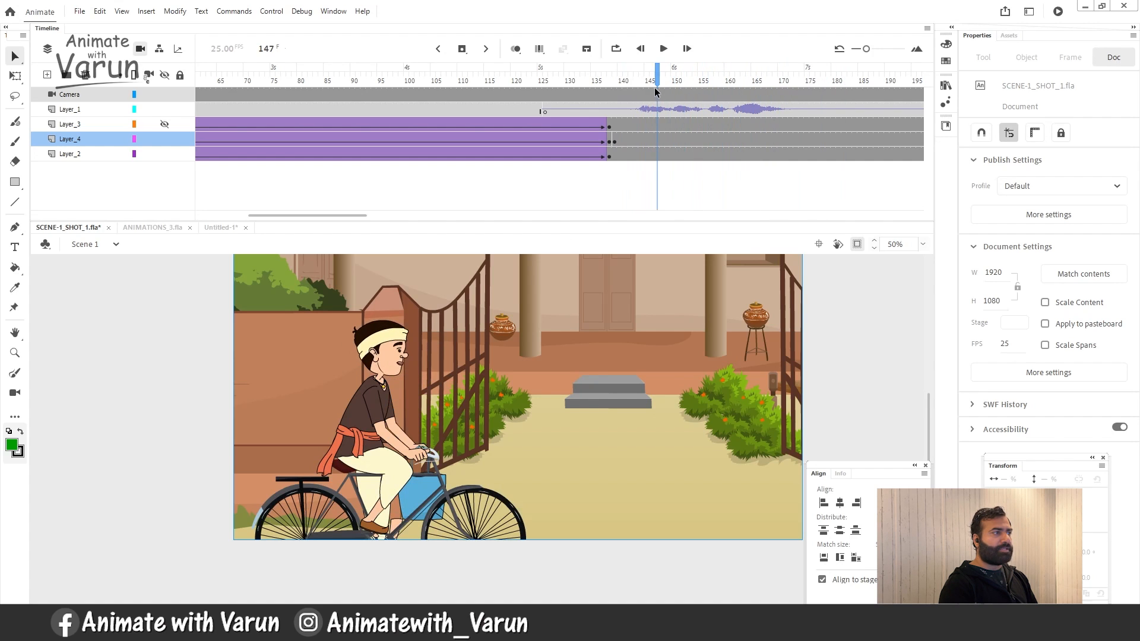
# Step: Play the cyclist's waving section against the voice audio on Layer_1
pyautogui.click(747, 110)
pyautogui.moveTo(753, 86); pyautogui.dragTo(305, 83)
pyautogui.press('Return')
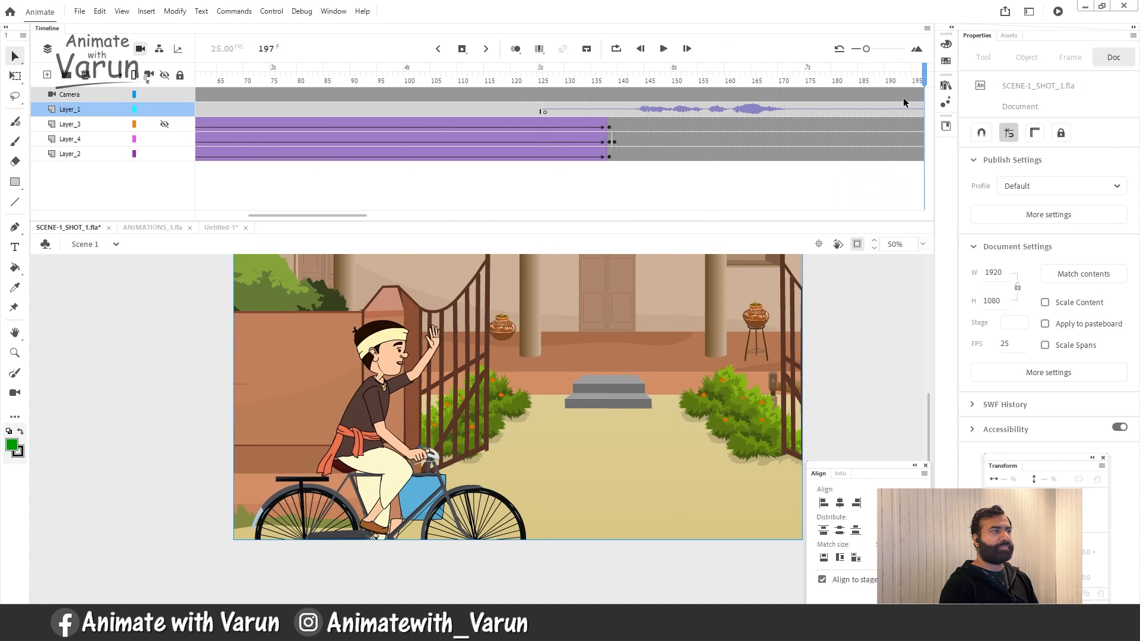
# Step: Scrub the whole shot back to frame 64 and return the playhead to frame 1
pyautogui.keyDown('alt'); pyautogui.click(668, 400); pyautogui.keyUp('alt')
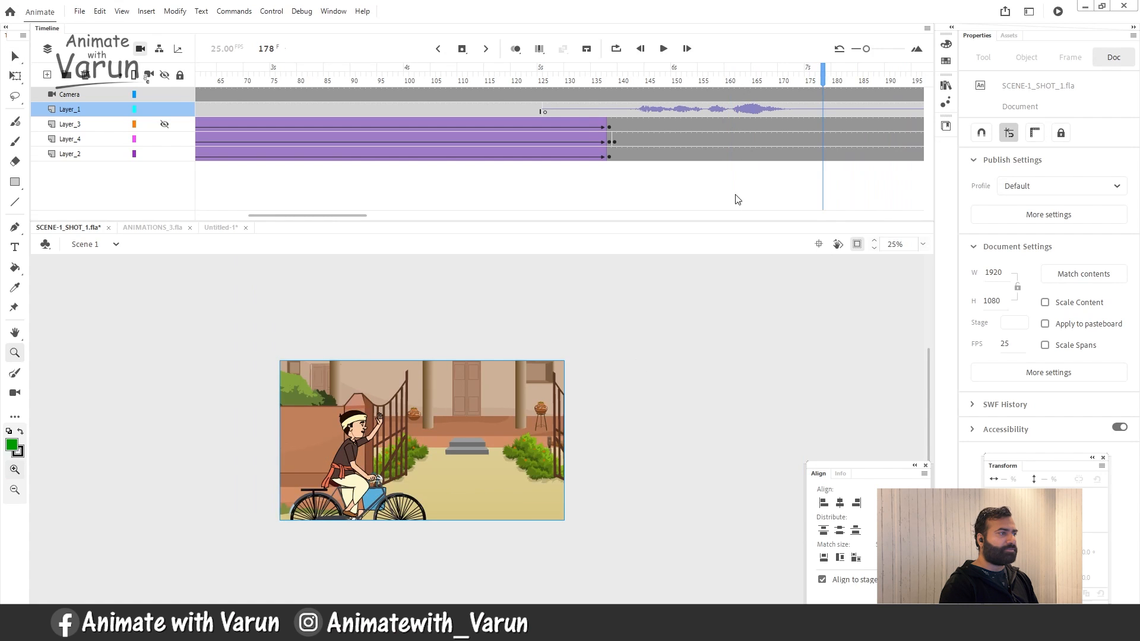
pyautogui.moveTo(328, 215); pyautogui.dragTo(337, 225)
pyautogui.moveTo(768, 79); pyautogui.dragTo(112, 116)
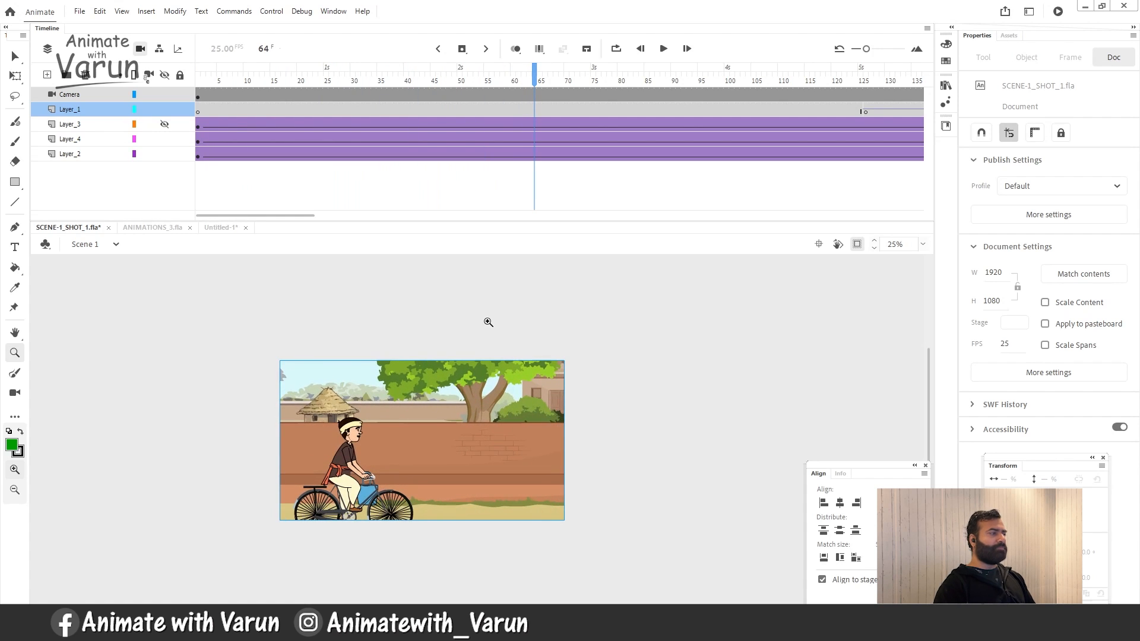
pyautogui.moveTo(529, 410); pyautogui.dragTo(559, 398)
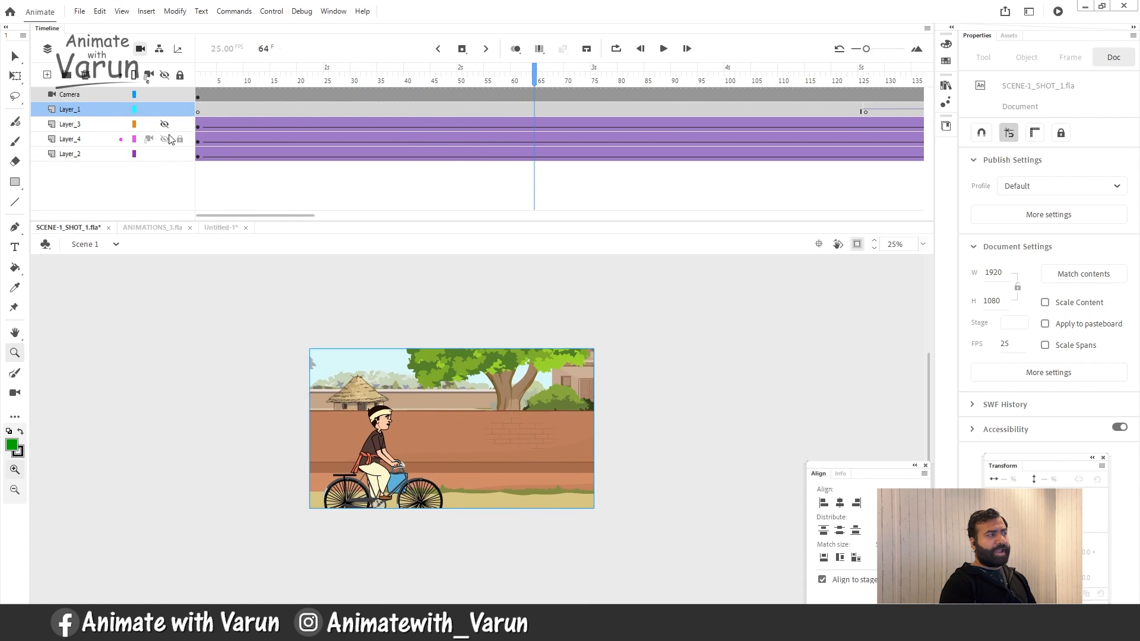
pyautogui.click(217, 82)
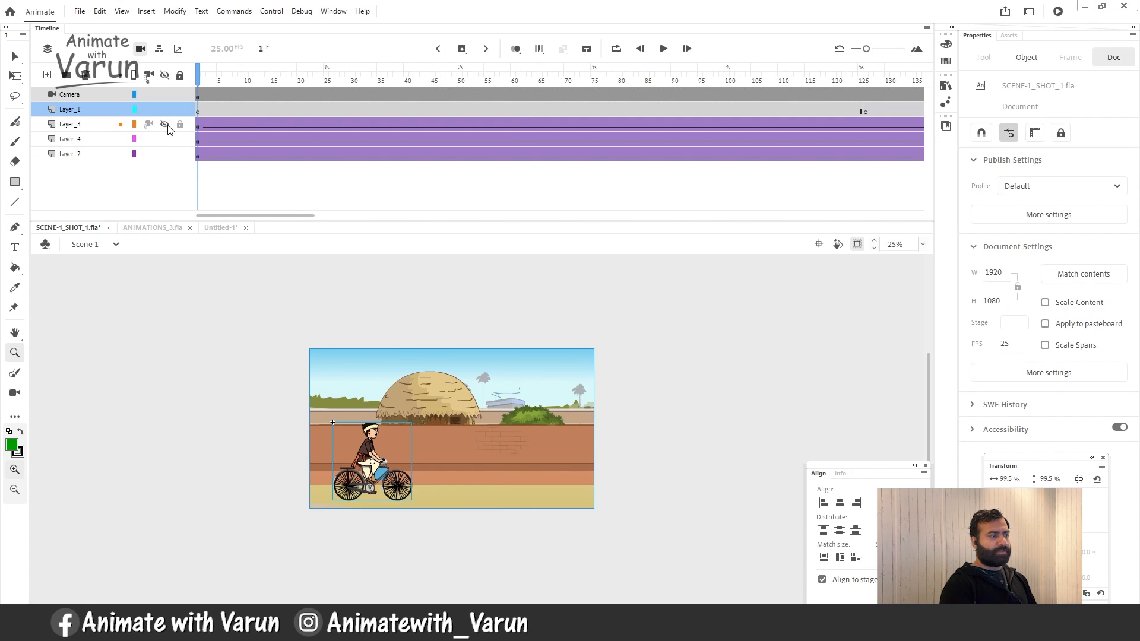
# Step: Unhide Layer_3 with the foreground bushes and scrub through the shot to compare it with the layer hidden
pyautogui.click(422, 381)
pyautogui.moveTo(353, 347); pyautogui.dragTo(347, 298)
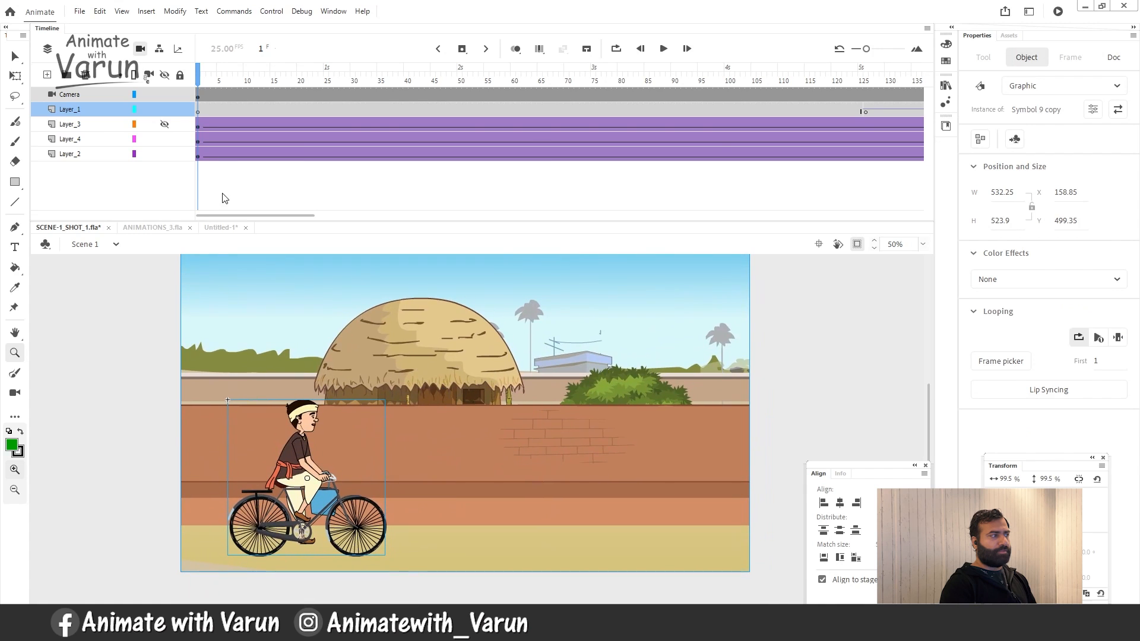
pyautogui.click(168, 127)
pyautogui.moveTo(203, 74); pyautogui.dragTo(730, 70)
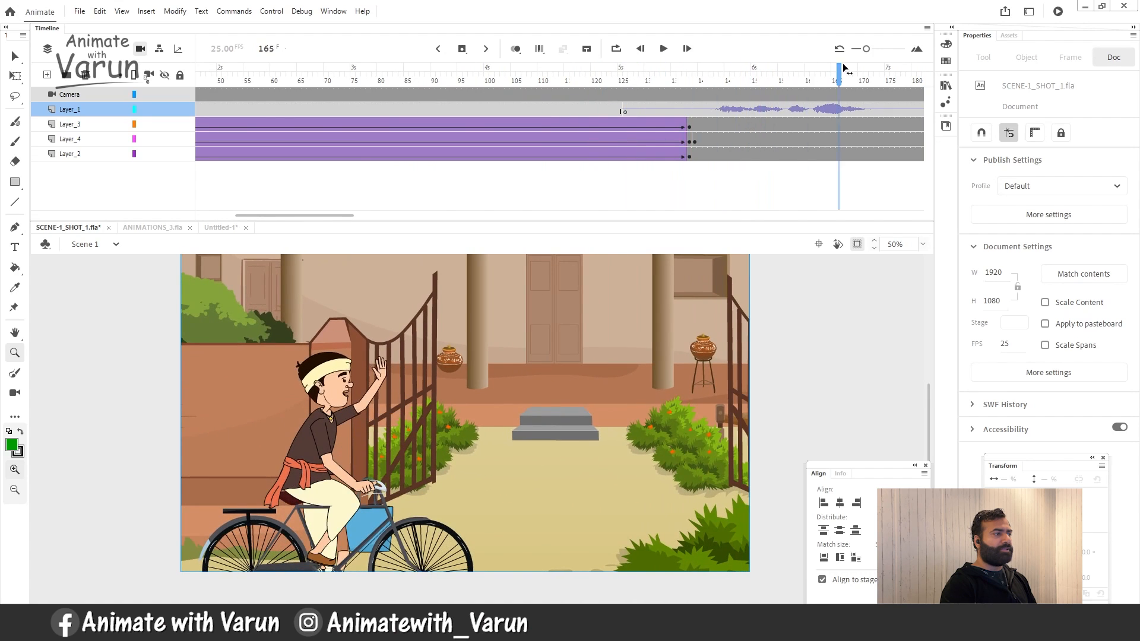
pyautogui.moveTo(848, 72); pyautogui.dragTo(415, 94)
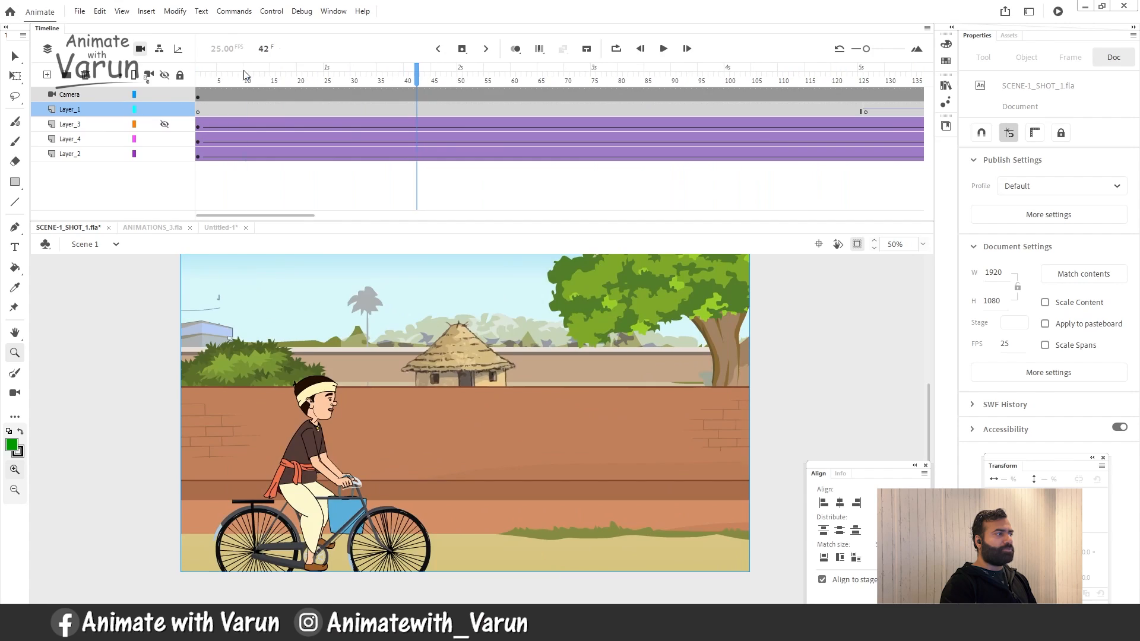
pyautogui.moveTo(245, 75); pyautogui.dragTo(255, 105)
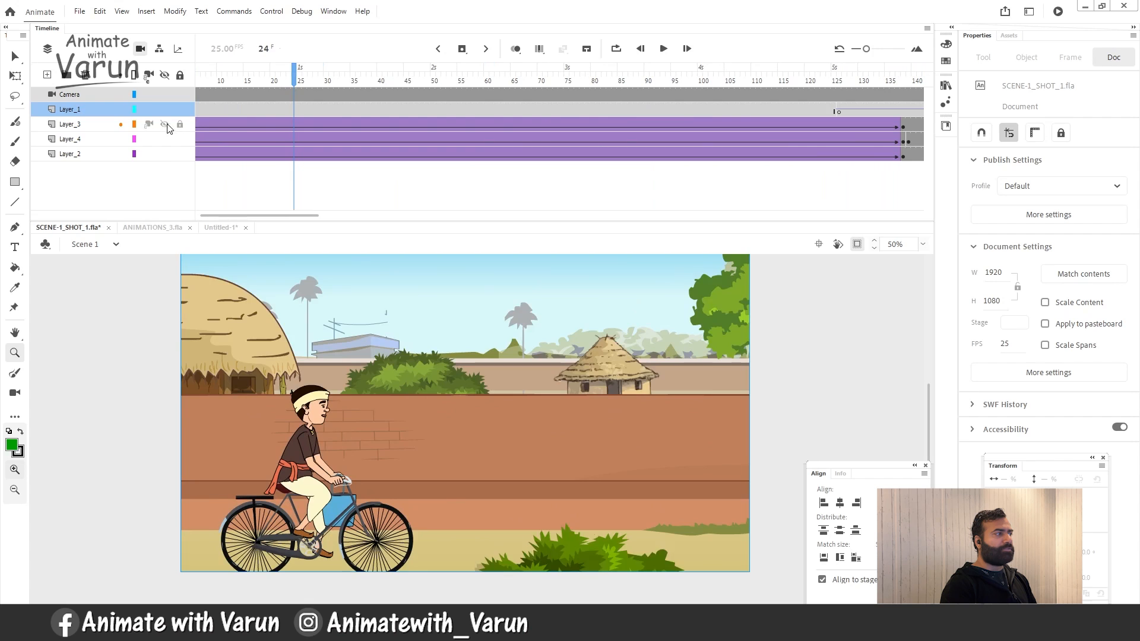
pyautogui.press('Return')
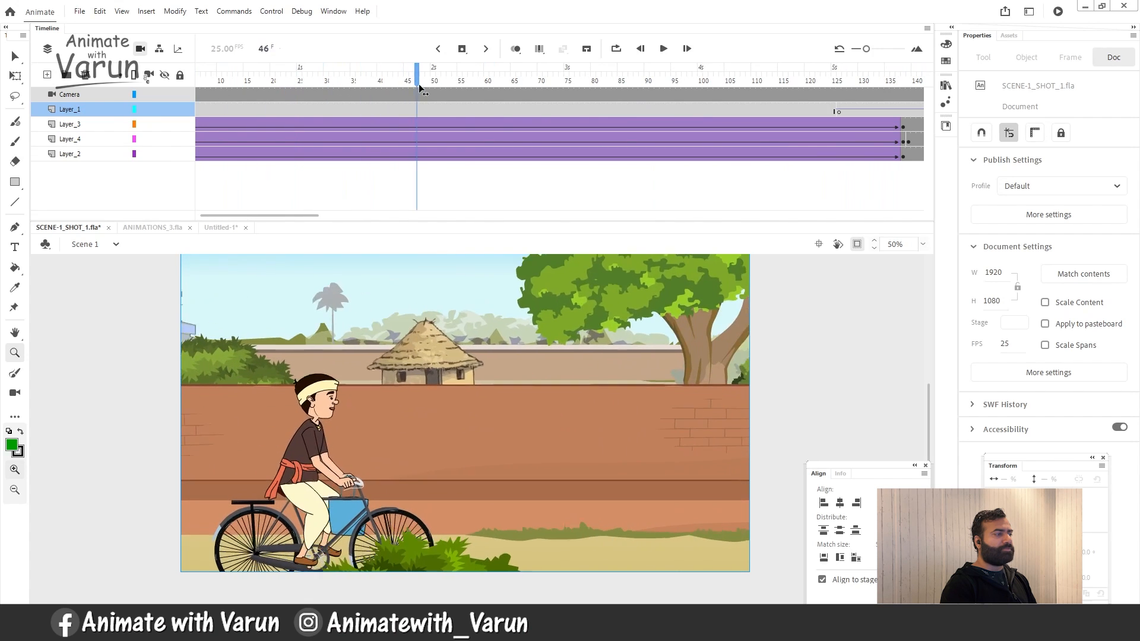
# Step: Reveal the wide background outside the stage around the cyclist at frame 48
pyautogui.click(861, 249)
pyautogui.keyDown('alt'); pyautogui.click(466, 502); pyautogui.keyUp('alt')
pyautogui.moveTo(381, 501); pyautogui.dragTo(362, 525)
pyautogui.scroll(-3, 446, 460)
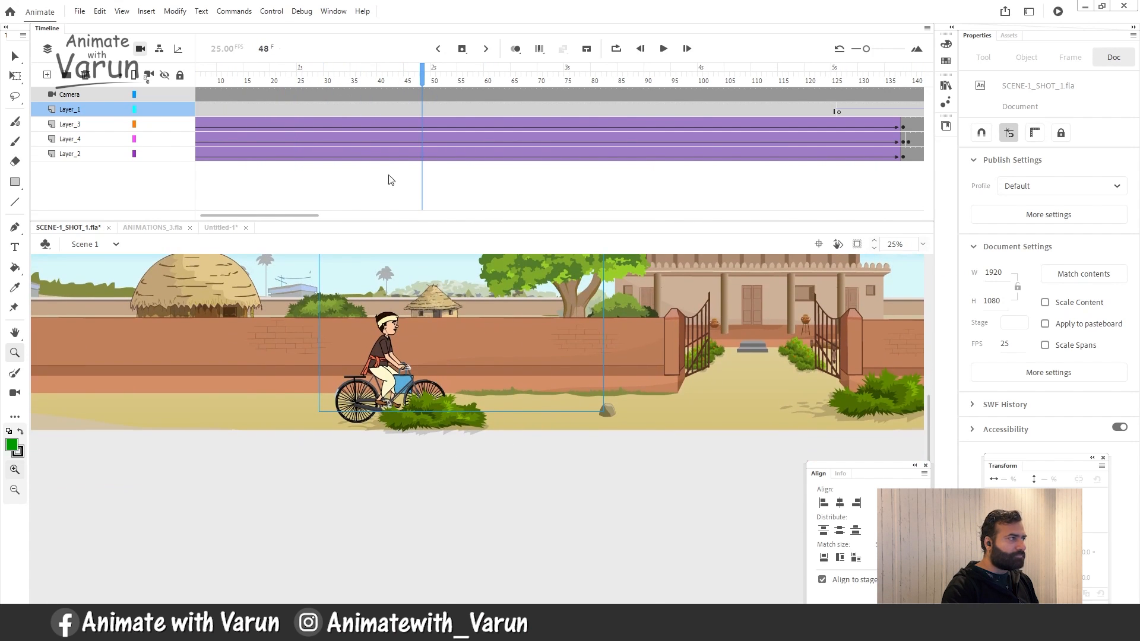
# Step: Toggle Layer_3 off and on to compare the scene with and without the foreground elements
pyautogui.click(164, 126)
pyautogui.click(164, 126)
pyautogui.click(164, 126)
pyautogui.click(165, 126)
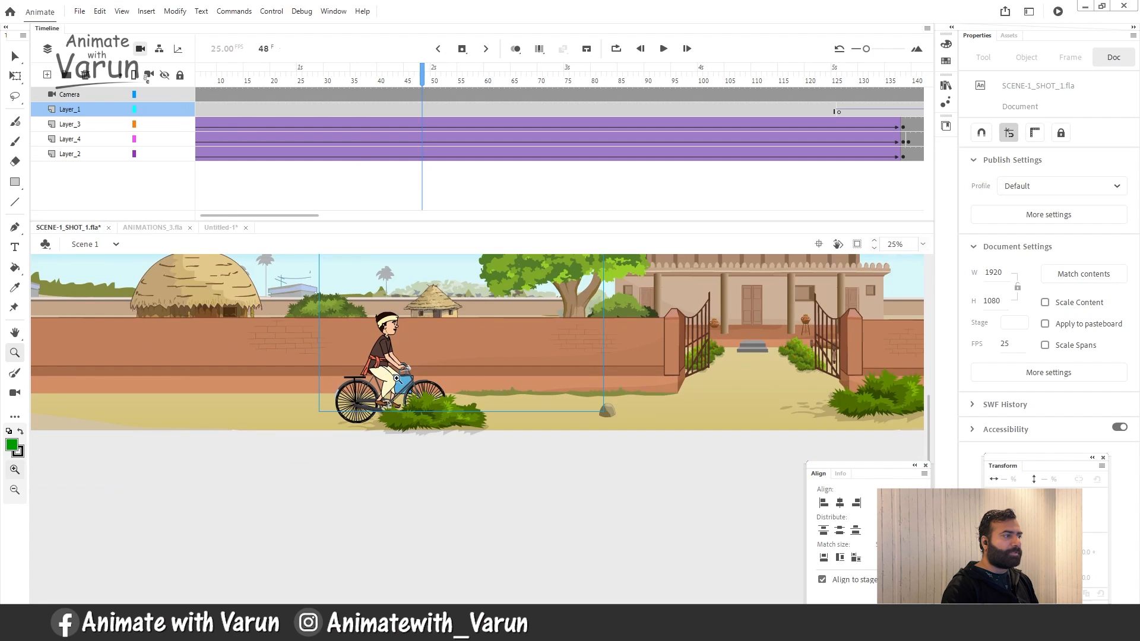
# Step: Open the foreground symbol Tween 2, put the displaced bush back in front of the cyclist, select the rock and return to Scene 1
pyautogui.click(467, 432)
pyautogui.click(414, 189)
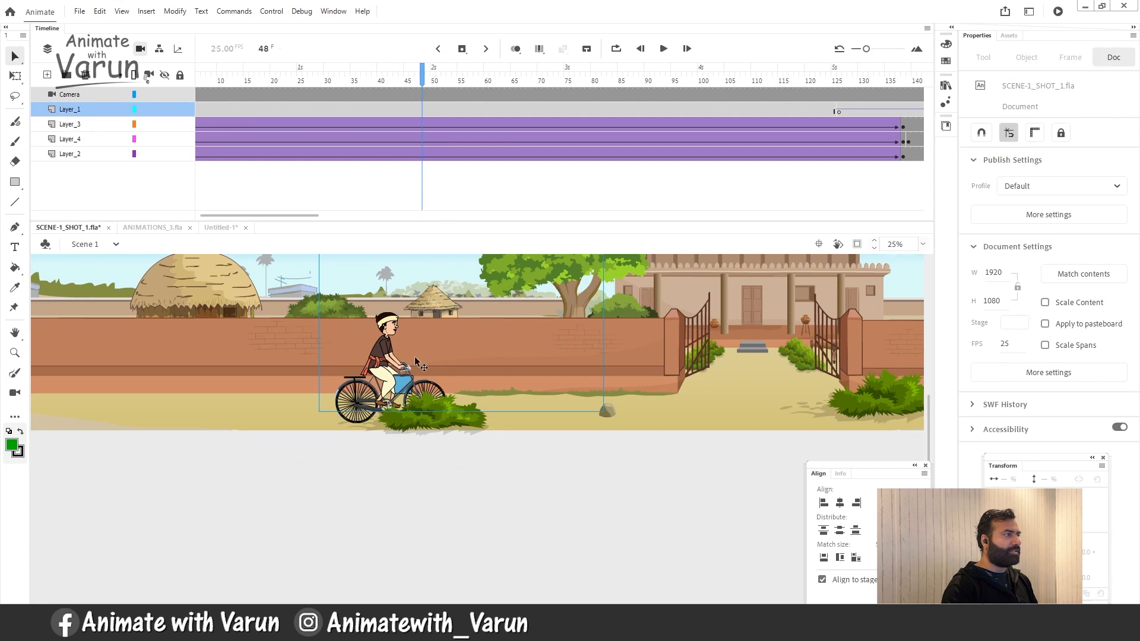
pyautogui.doubleClick(433, 425)
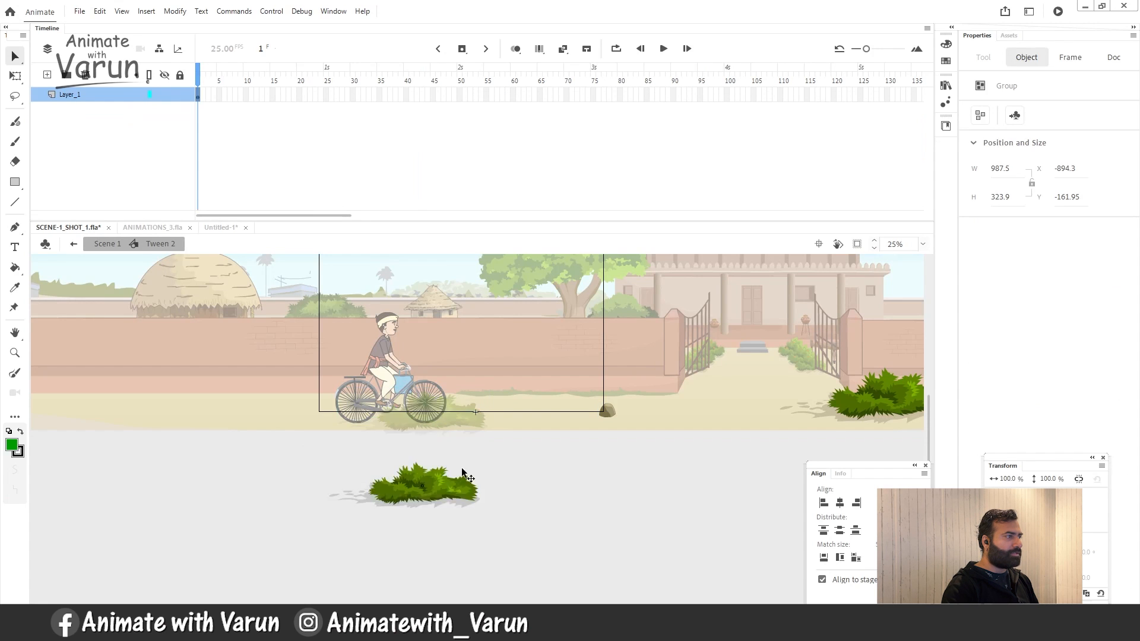
pyautogui.moveTo(401, 479); pyautogui.dragTo(454, 423)
pyautogui.click(608, 412)
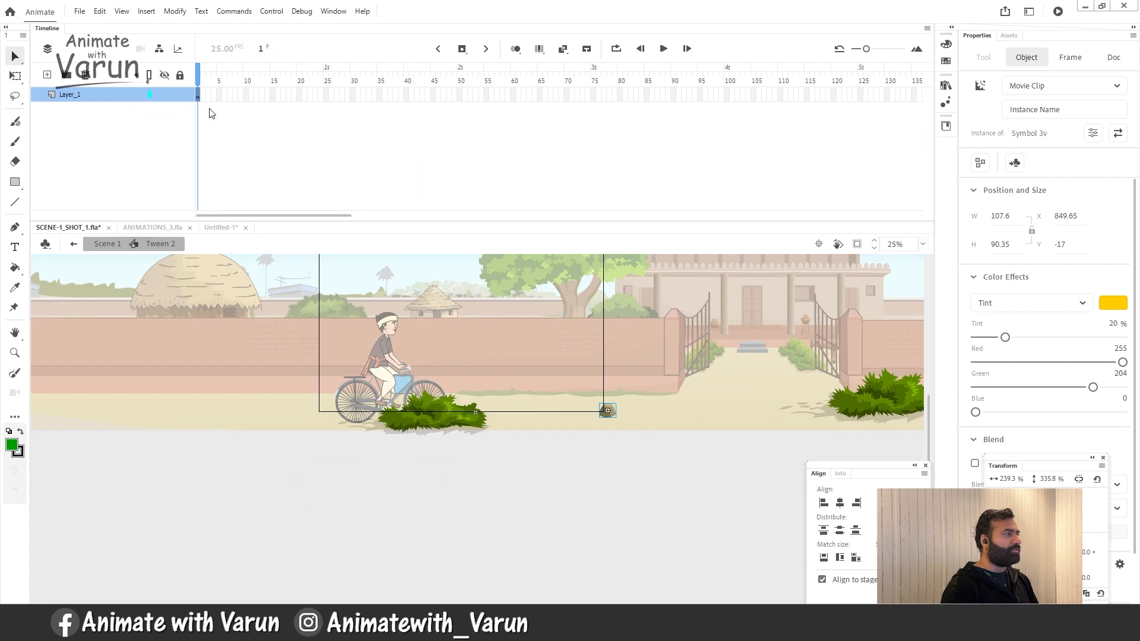
pyautogui.click(107, 244)
# Step: Scrub past the gate to frame 152, play the full shot with the foreground layer visible and return to frame 1
pyautogui.moveTo(434, 83); pyautogui.dragTo(585, 87)
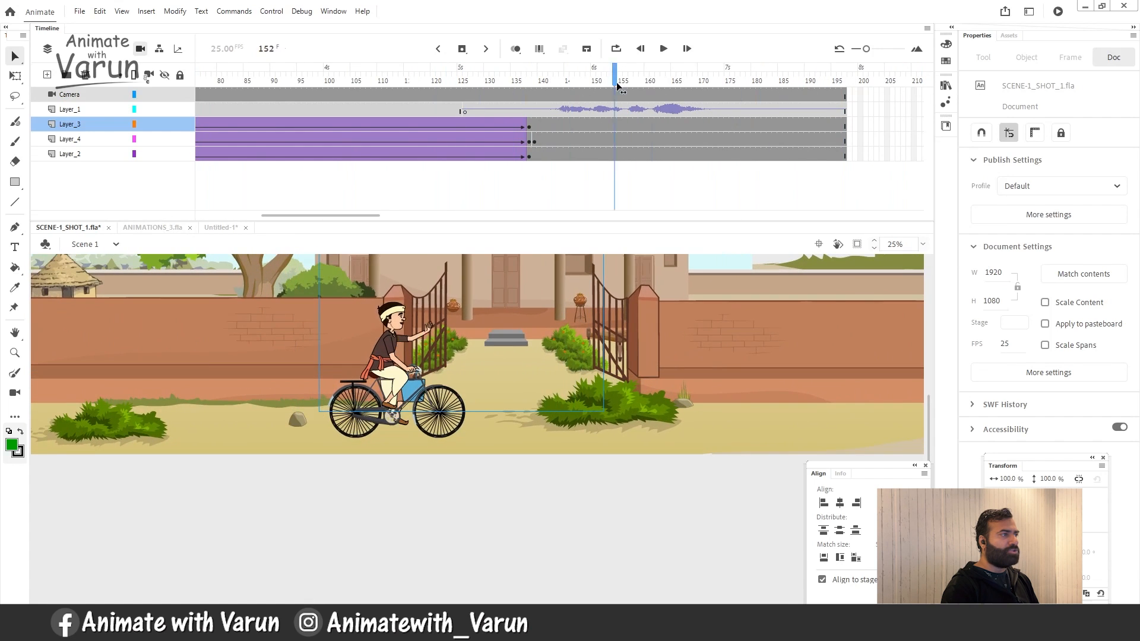
pyautogui.click(481, 304)
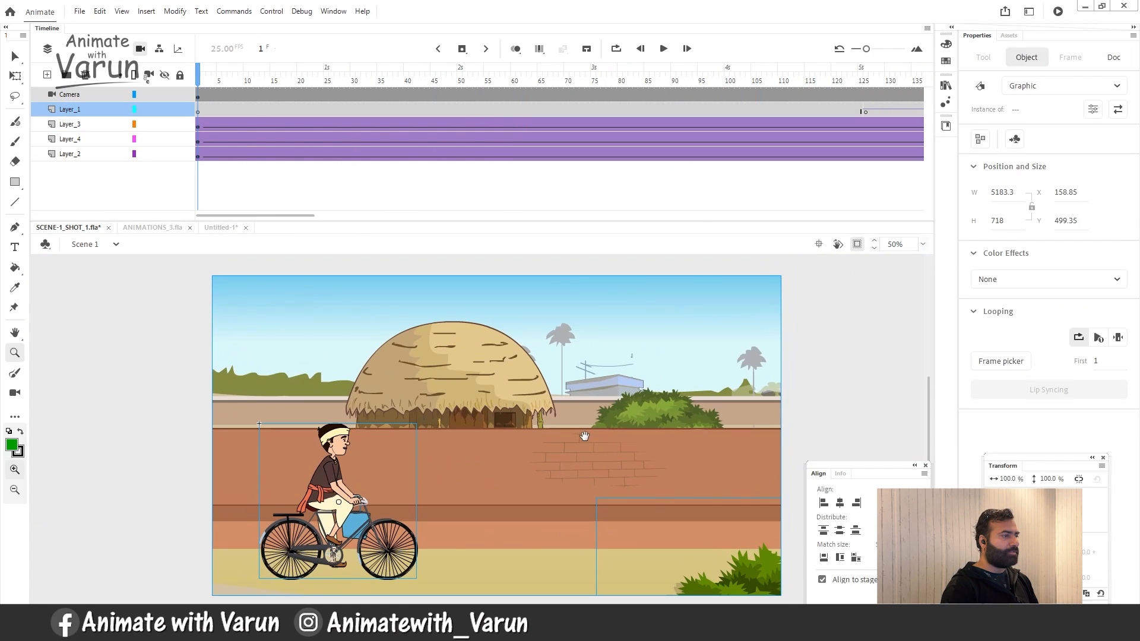
pyautogui.press('Return')
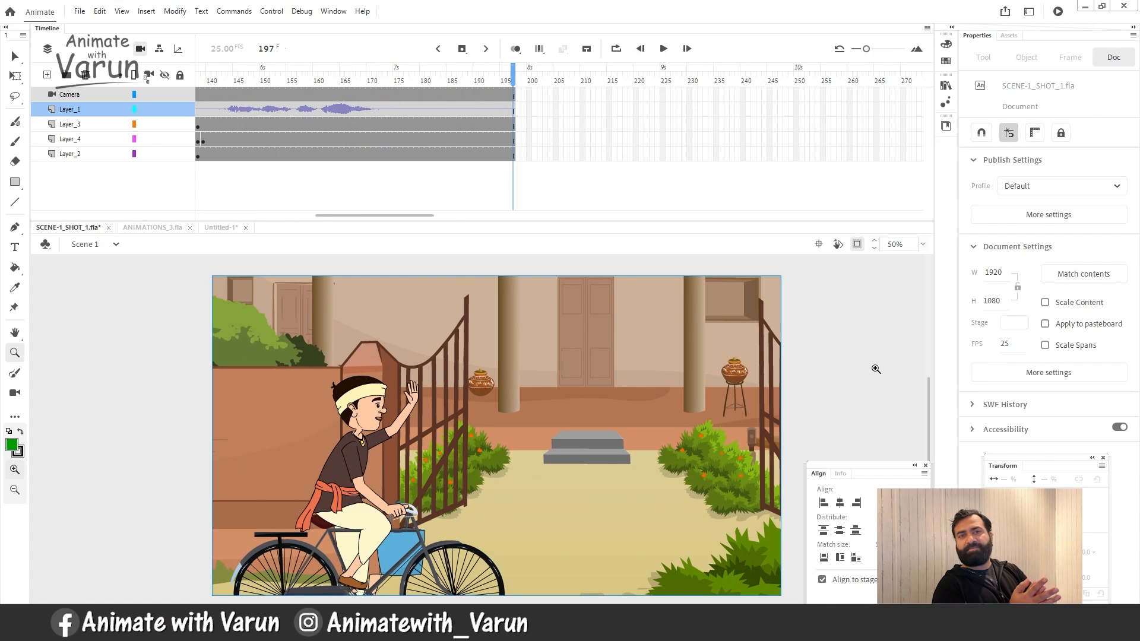
pyautogui.moveTo(439, 77); pyautogui.dragTo(187, 75)
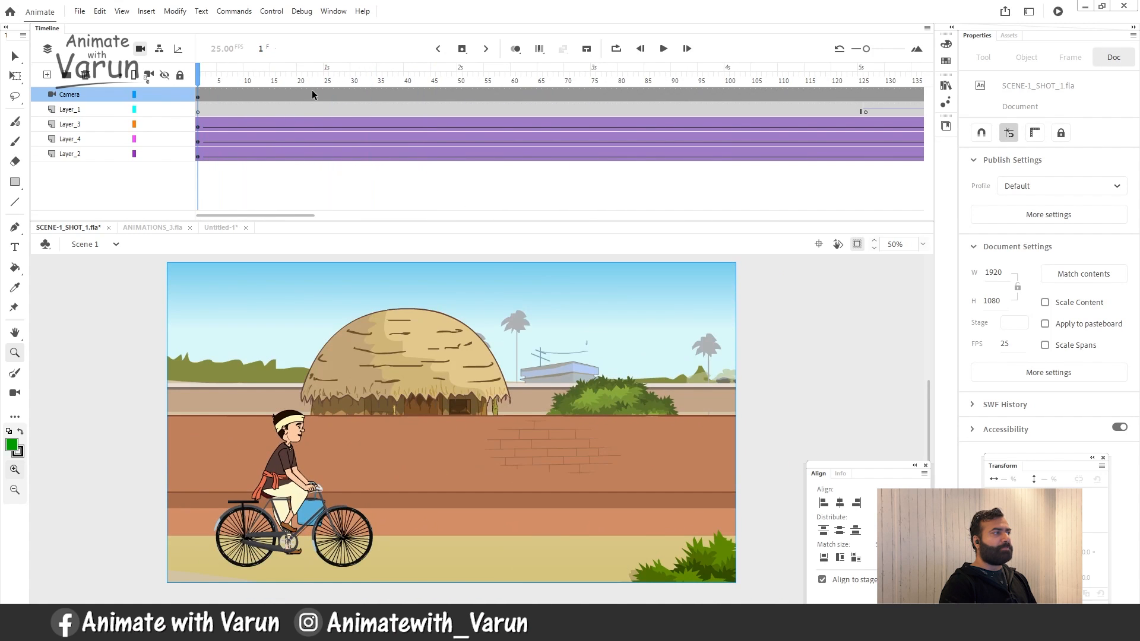
# Step: Create a classic tween on the Camera layer and insert camera keyframes at frames 25 and 71
pyautogui.rightClick(312, 94)
pyautogui.click(356, 97)
pyautogui.moveTo(307, 73); pyautogui.dragTo(327, 90)
pyautogui.press('F6')
pyautogui.moveTo(338, 69); pyautogui.dragTo(572, 96)
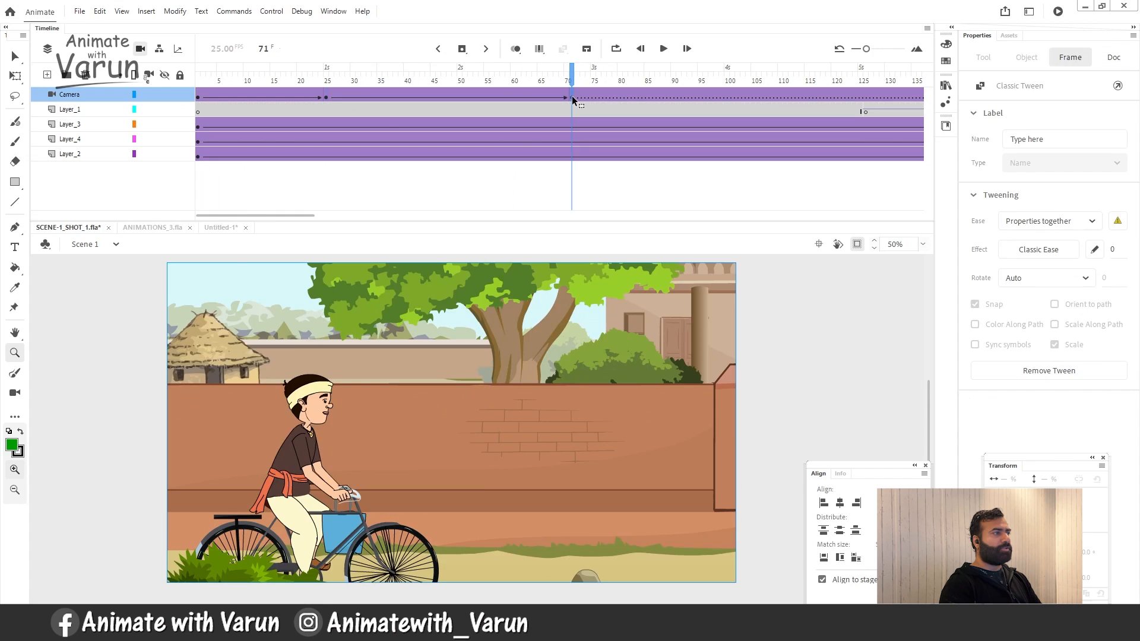
# Step: Move the camera to X 136, Y -97 at frame 71 and scrub the shot to review the camera pan
pyautogui.moveTo(481, 484); pyautogui.dragTo(483, 418)
pyautogui.keyDown('alt'); pyautogui.click(457, 440); pyautogui.keyUp('alt')
pyautogui.keyDown('alt'); pyautogui.click(454, 438); pyautogui.keyUp('alt')
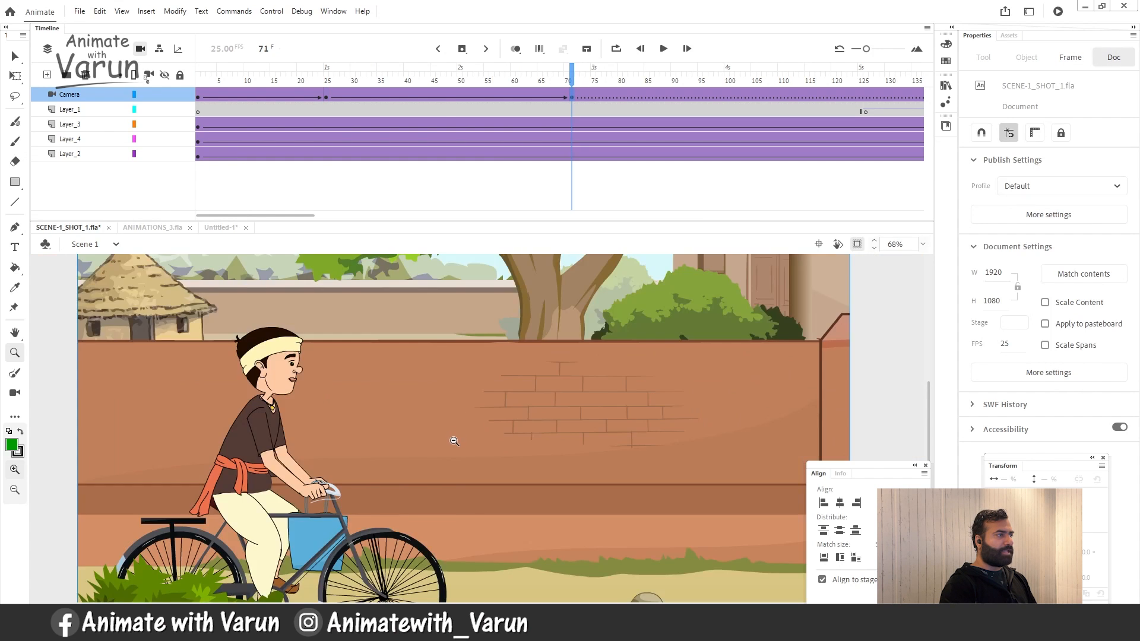
pyautogui.keyDown('alt'); pyautogui.click(453, 438); pyautogui.keyUp('alt')
pyautogui.press('c')
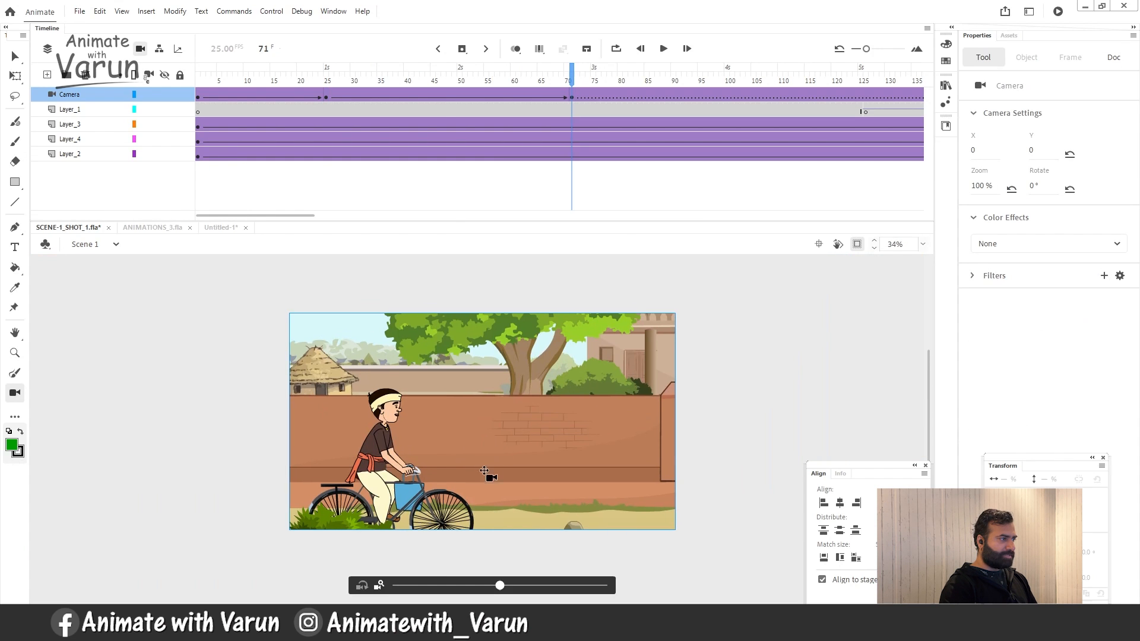
pyautogui.moveTo(485, 470); pyautogui.dragTo(460, 467)
pyautogui.moveTo(620, 80); pyautogui.dragTo(194, 83)
pyautogui.moveTo(349, 72); pyautogui.dragTo(410, 71)
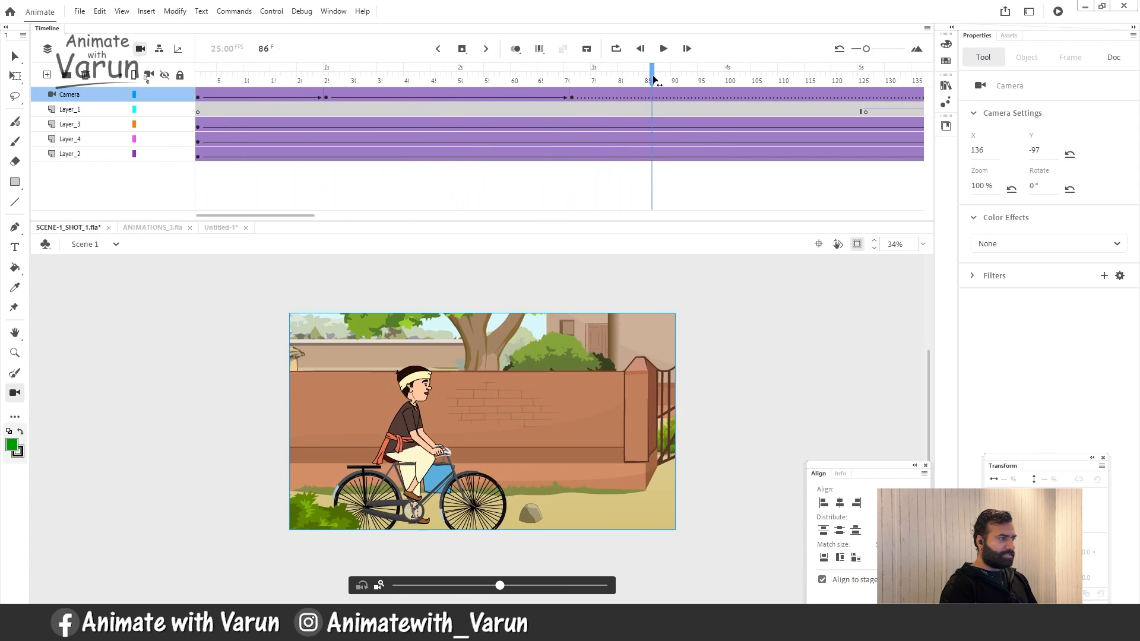
pyautogui.moveTo(960, 64); pyautogui.dragTo(670, 66)
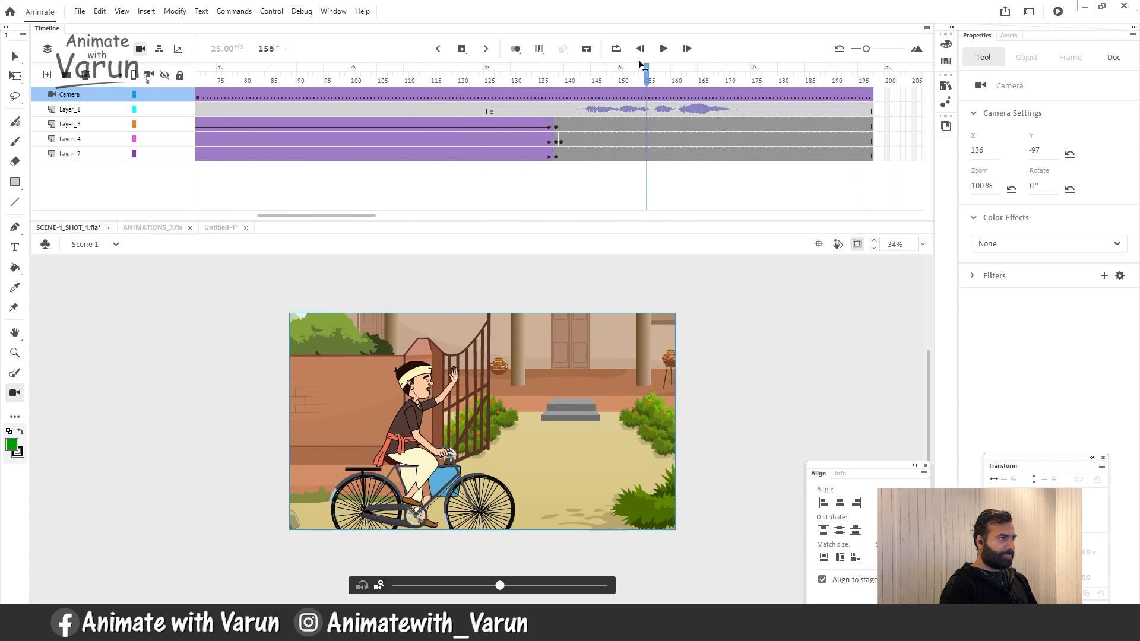
# Step: Insert a camera keyframe at frame 138, pan the camera to X -339, Y 12 and scrub back through the shot
pyautogui.click(557, 94)
pyautogui.press('F6')
pyautogui.click(498, 439)
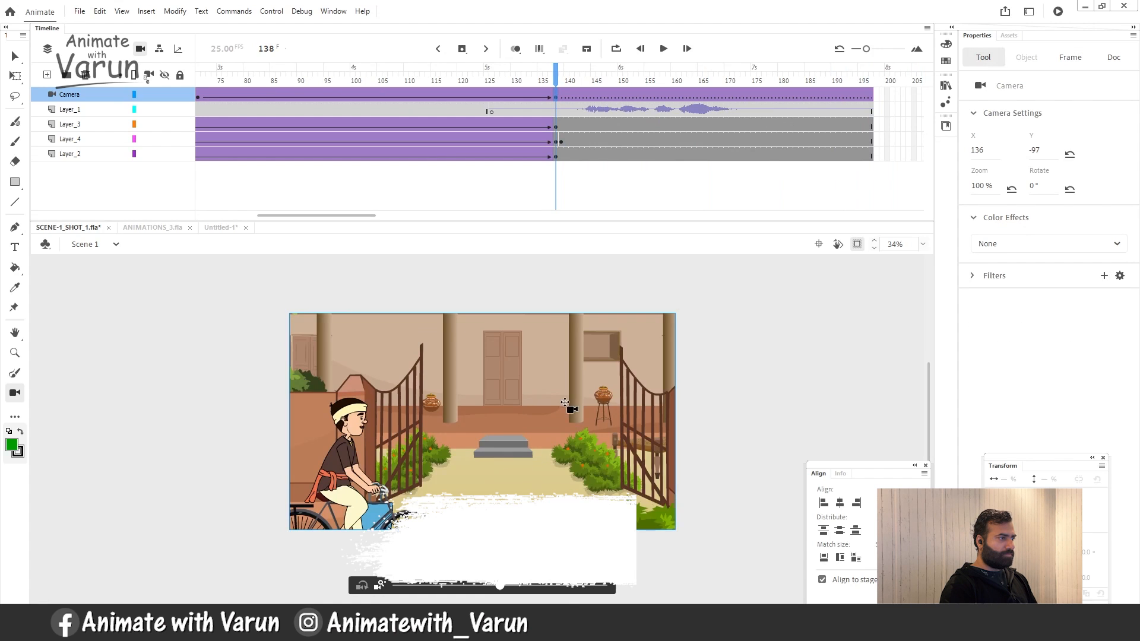
pyautogui.moveTo(565, 403); pyautogui.dragTo(579, 413)
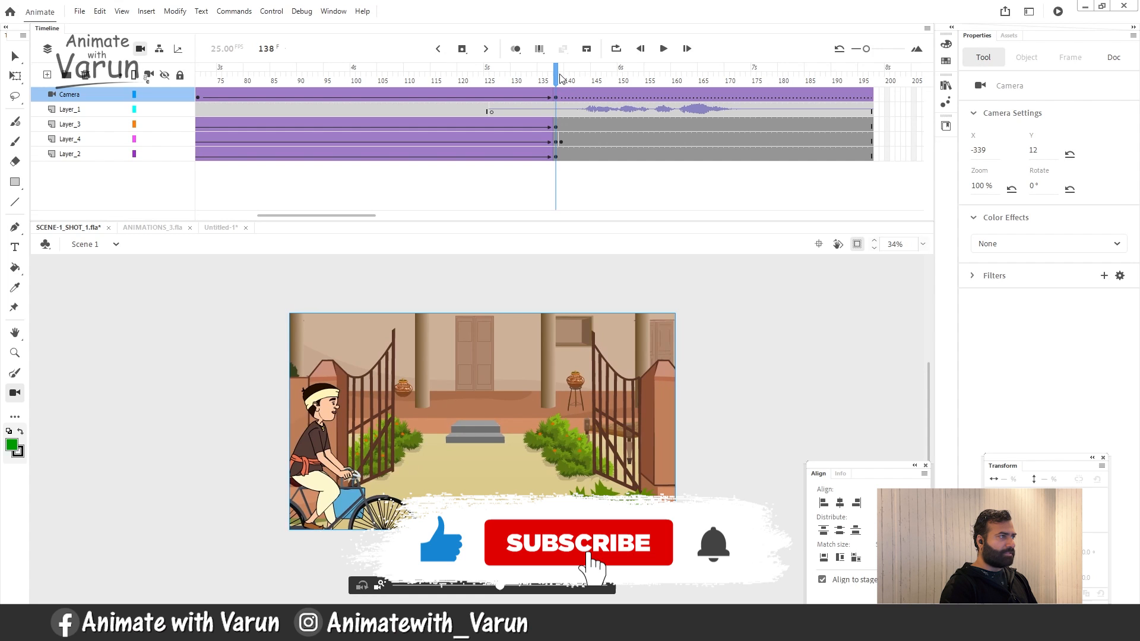
pyautogui.moveTo(392, 74); pyautogui.dragTo(1, 105)
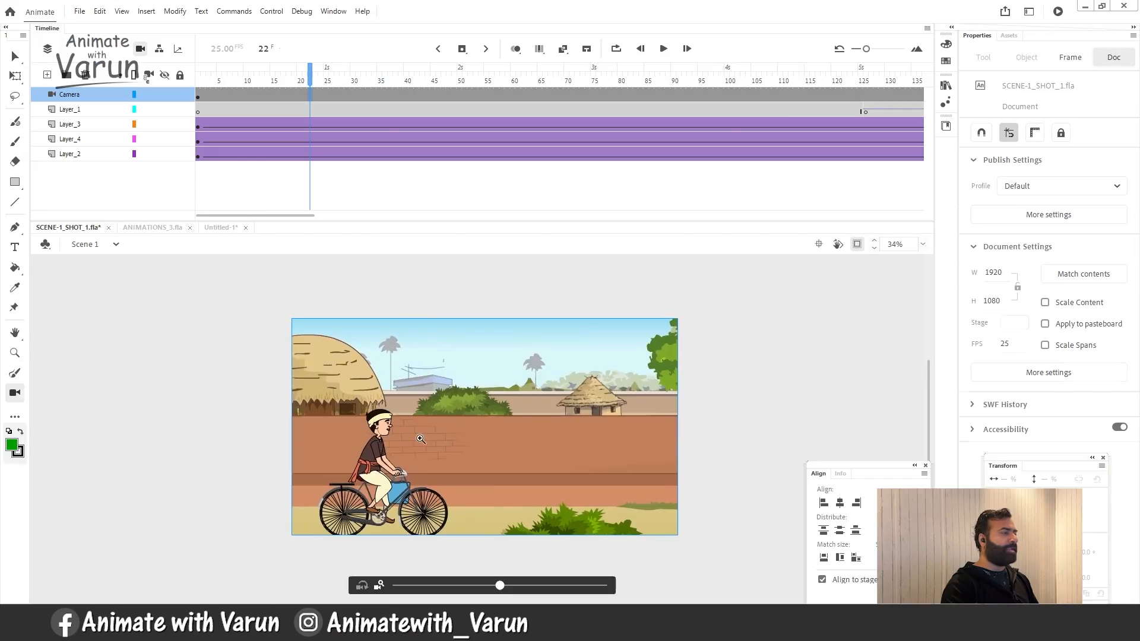
# Step: Switch to the ANIMATIONS_3.fla document and select the cyclist graphic between the two walking men
pyautogui.click(453, 428)
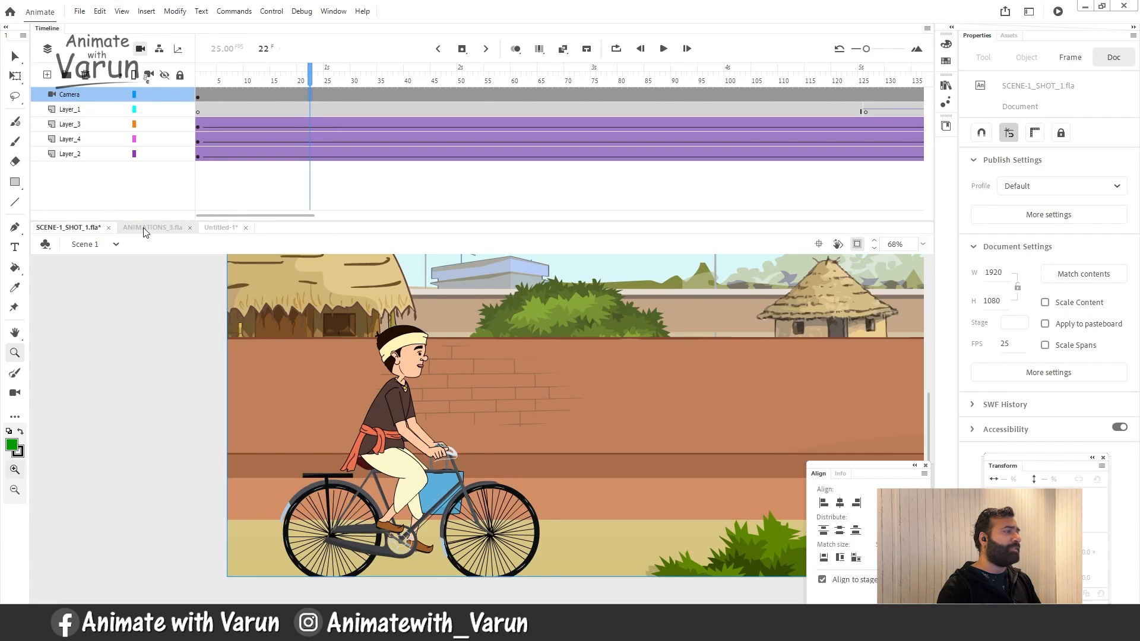
pyautogui.click(152, 228)
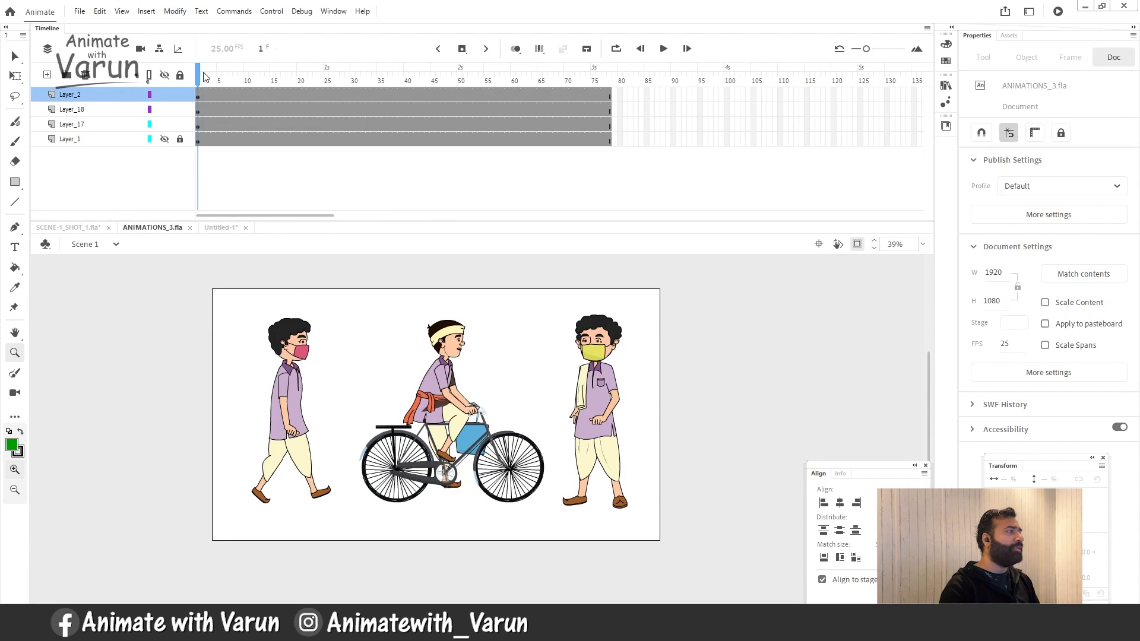
pyautogui.click(505, 396)
pyautogui.moveTo(466, 410); pyautogui.dragTo(499, 353)
pyautogui.press('v')
pyautogui.click(394, 399)
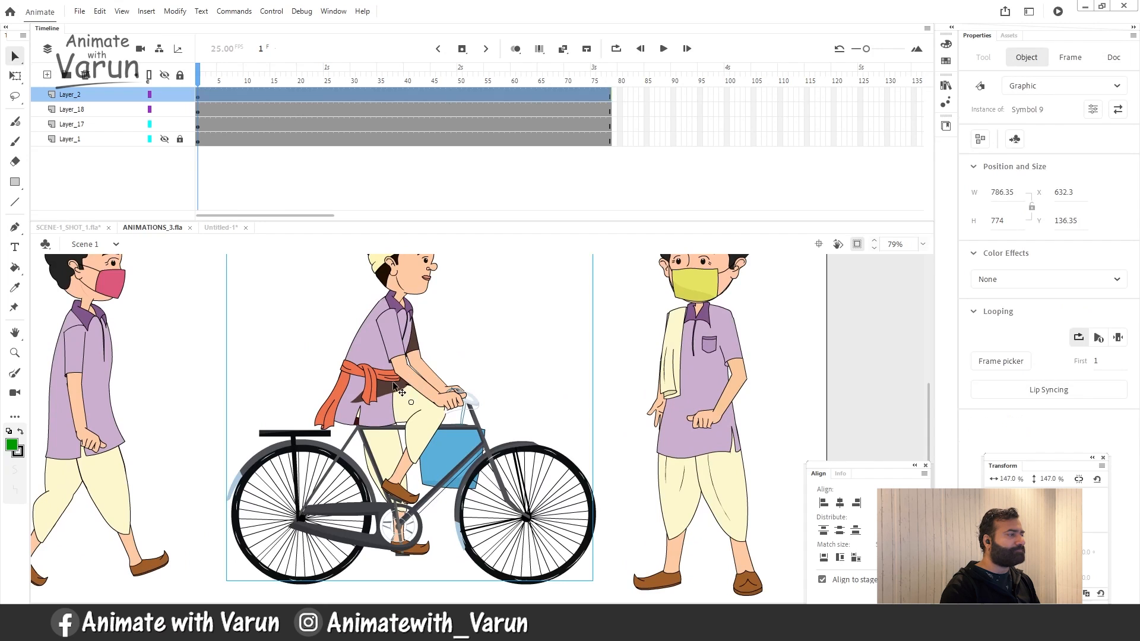
# Step: Open the cyclist's Symbol 9 and scrub through its first frames
pyautogui.doubleClick(396, 383)
pyautogui.moveTo(241, 87); pyautogui.dragTo(196, 86)
pyautogui.press('z')
pyautogui.keyDown('alt'); pyautogui.click(359, 392); pyautogui.keyUp('alt')
# Step: Examine the cyclist's nested torso artwork and scrub the character animation along the timeline
pyautogui.press('v')
pyautogui.doubleClick(383, 362)
pyautogui.moveTo(382, 362); pyautogui.dragTo(396, 346)
pyautogui.moveTo(260, 80)
pyautogui.mouseDown()
pyautogui.moveTo(197, 80)
pyautogui.moveTo(270, 75)
pyautogui.mouseUp()
pyautogui.click(365, 401)
pyautogui.moveTo(387, 77); pyautogui.dragTo(525, 70)
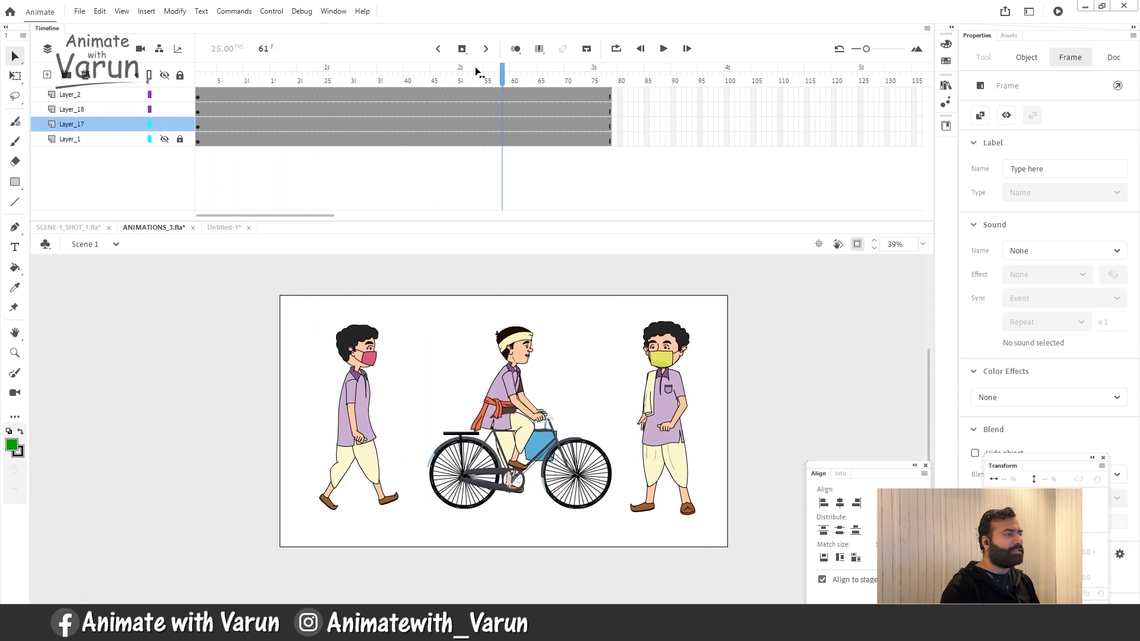
# Step: Examine the yellow-masked man up close while scrubbing his animation along the main timeline from frame 1
pyautogui.moveTo(215, 83); pyautogui.dragTo(198, 81)
pyautogui.press('z')
pyautogui.click(651, 362)
pyautogui.click(651, 362)
pyautogui.moveTo(464, 476); pyautogui.dragTo(569, 515)
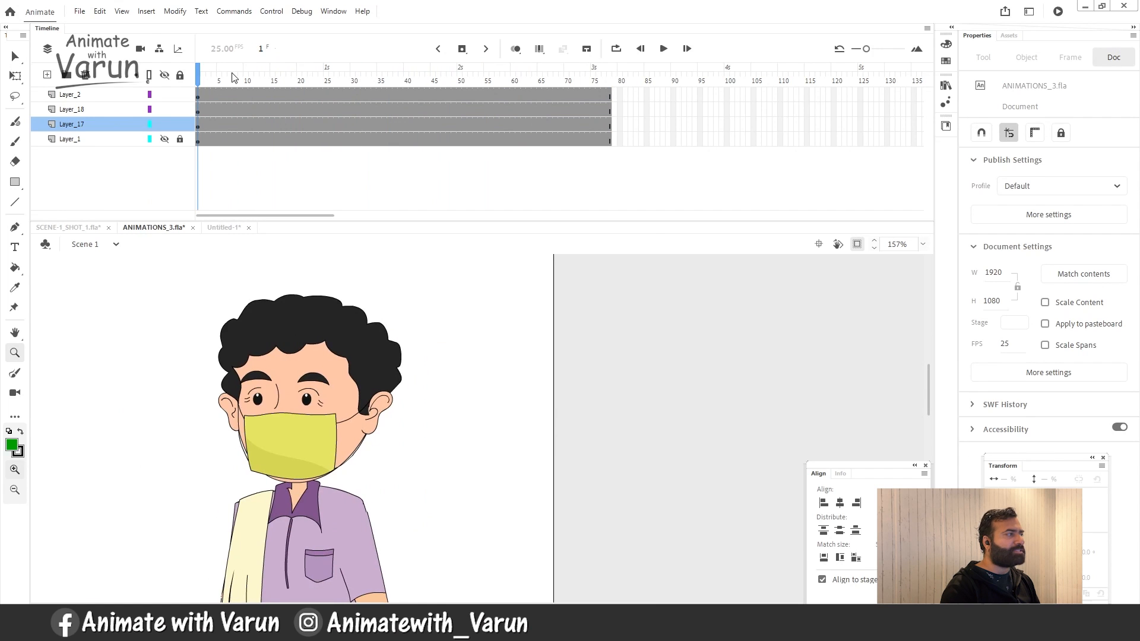
pyautogui.moveTo(212, 72); pyautogui.dragTo(258, 76)
pyautogui.moveTo(367, 82); pyautogui.dragTo(70, 96)
pyautogui.moveTo(448, 446); pyautogui.dragTo(507, 405)
pyautogui.keyDown('alt'); pyautogui.click(425, 438); pyautogui.keyUp('alt')
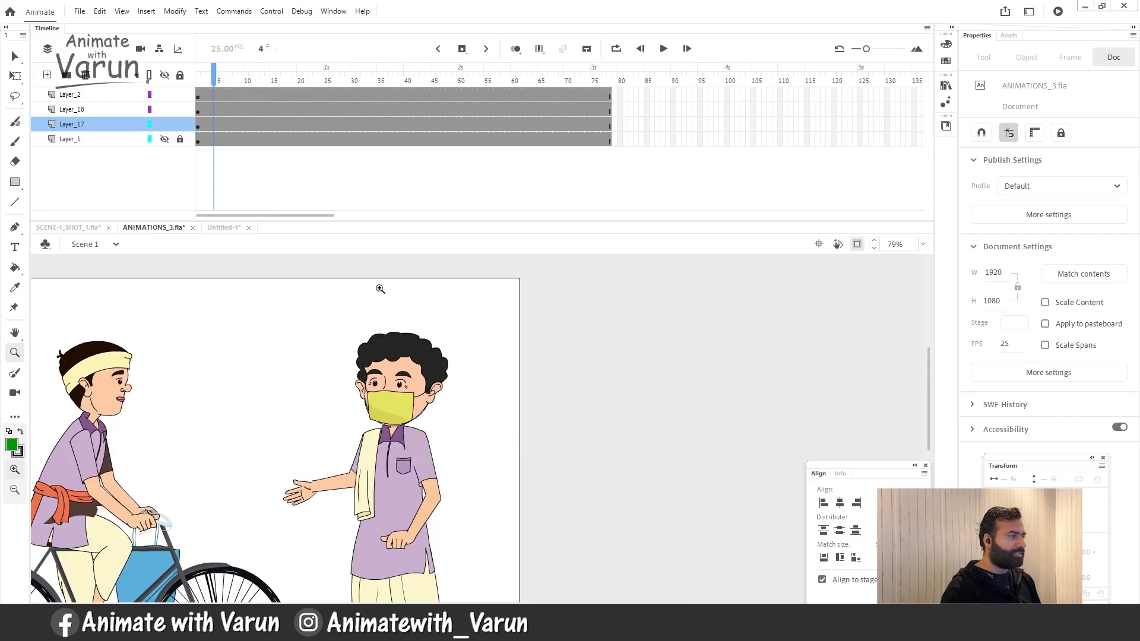
# Step: Examine the yellow-masked man's arm gesture and eye blinks by scrubbing back and forth through the main timeline
pyautogui.click(381, 289)
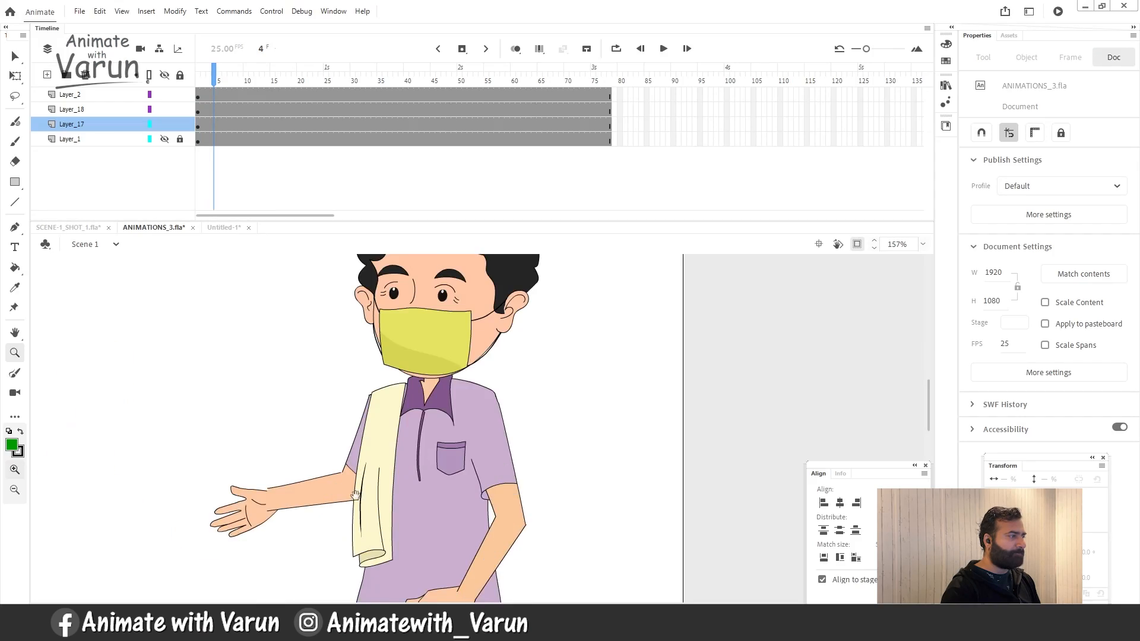
pyautogui.moveTo(226, 75); pyautogui.dragTo(258, 73)
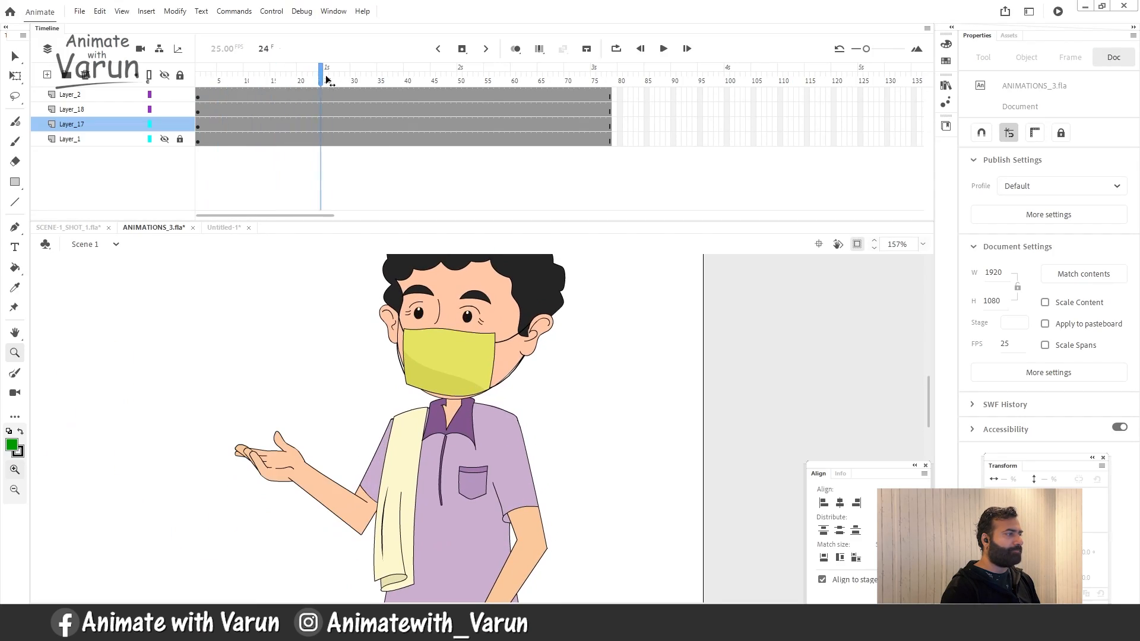
pyautogui.moveTo(446, 72); pyautogui.dragTo(83, 95)
pyautogui.moveTo(174, 93); pyautogui.dragTo(264, 87)
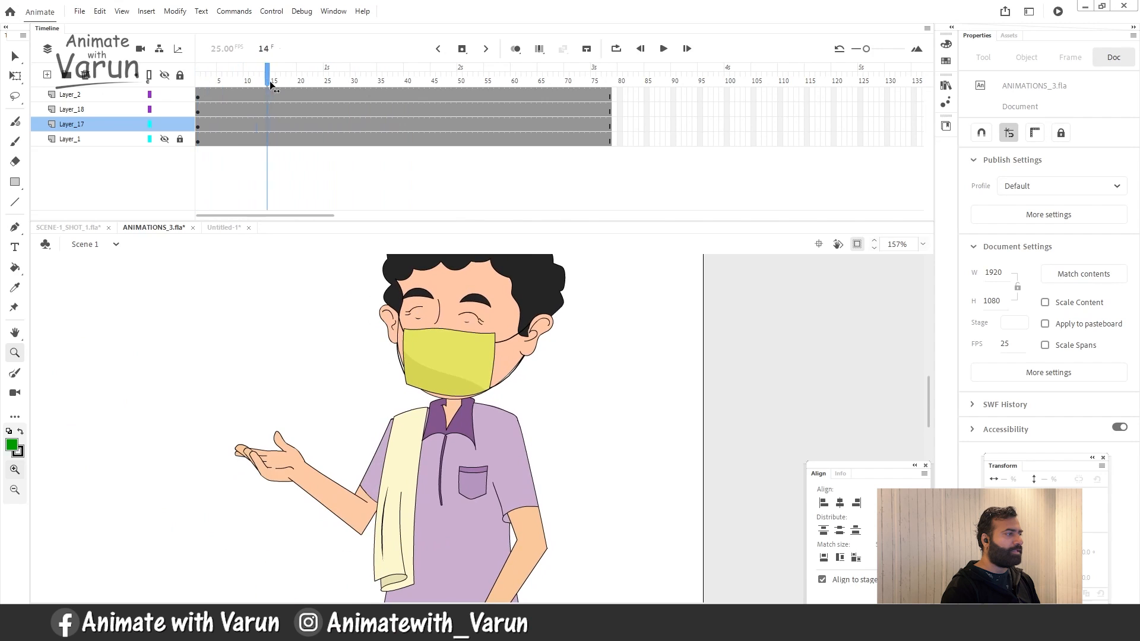
pyautogui.moveTo(464, 450); pyautogui.dragTo(480, 466)
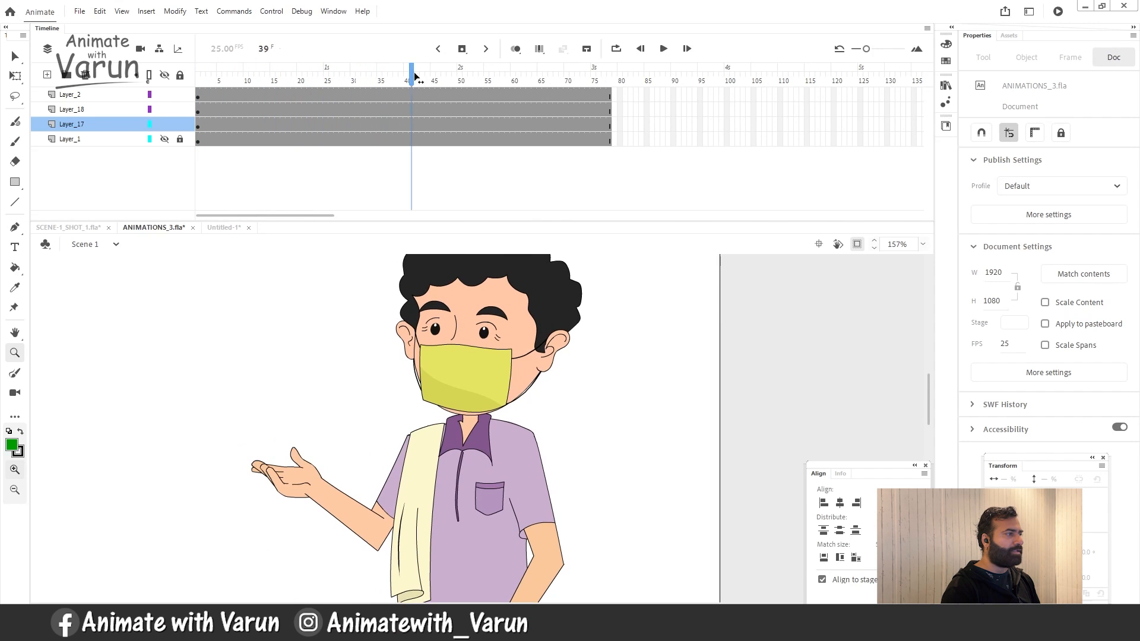
pyautogui.moveTo(396, 78); pyautogui.dragTo(533, 78)
pyautogui.keyDown('alt'); pyautogui.click(498, 426); pyautogui.keyUp('alt')
pyautogui.moveTo(498, 425); pyautogui.dragTo(501, 445)
# Step: Open the yellow-masked man's Symbol 17, enter its nested head symbol Tween 32, and scrub the eye animation
pyautogui.press('v')
pyautogui.doubleClick(487, 469)
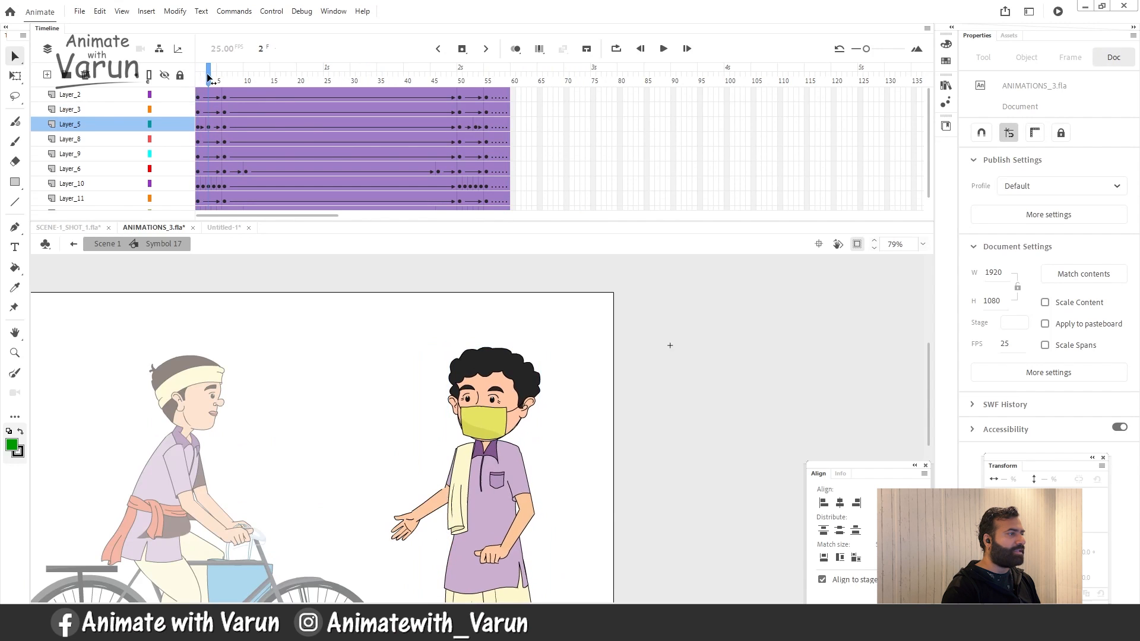
pyautogui.click(523, 378)
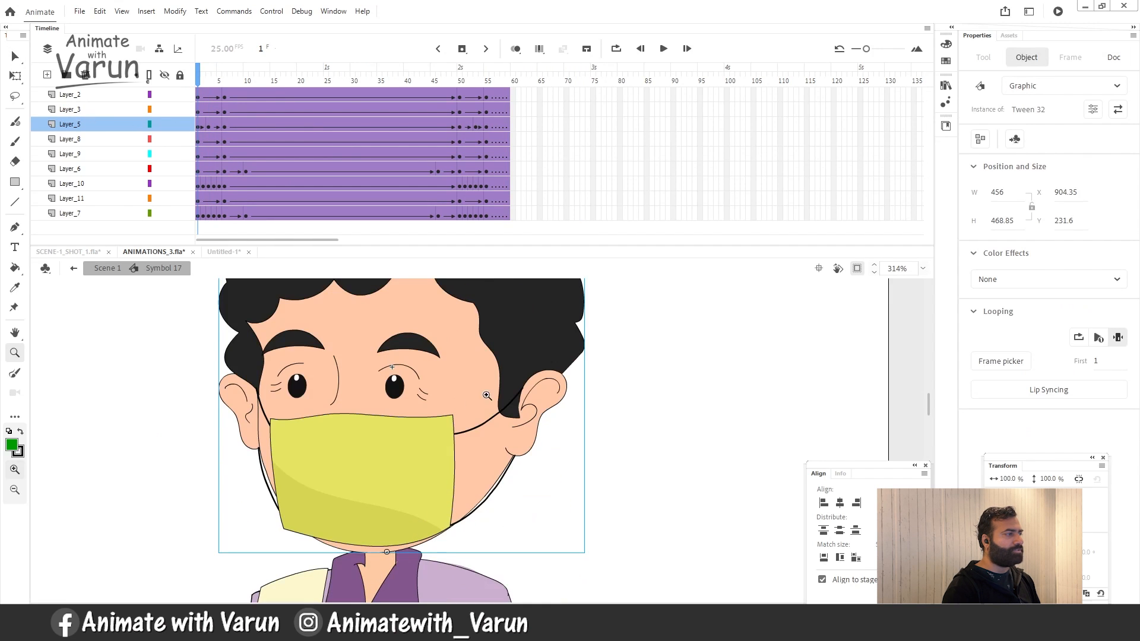
pyautogui.doubleClick(398, 387)
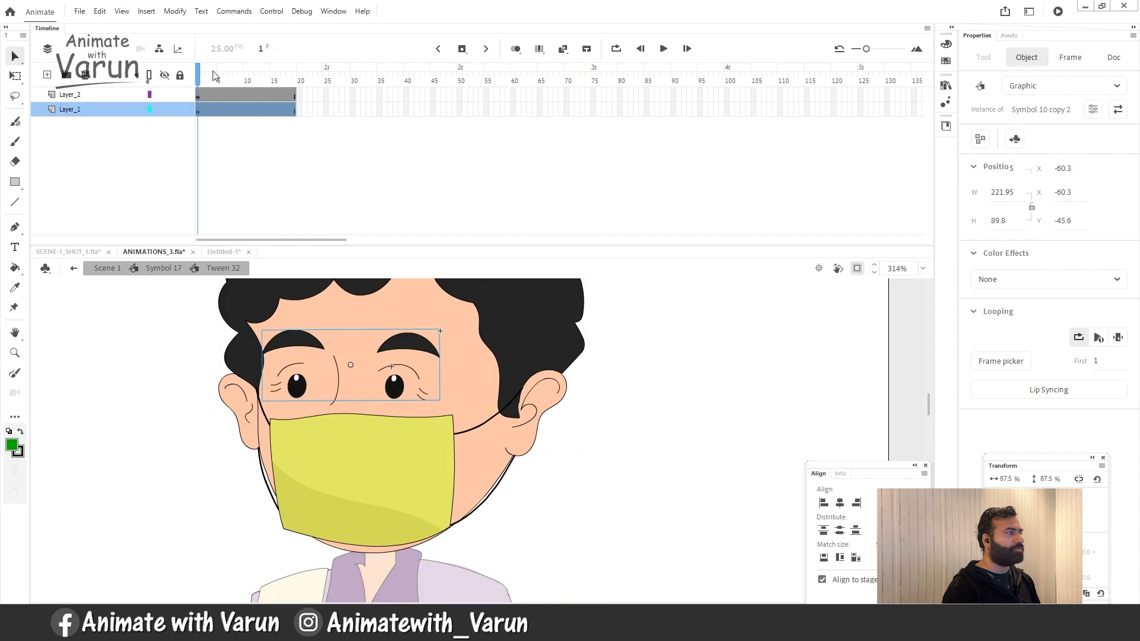
pyautogui.moveTo(211, 72); pyautogui.dragTo(331, 85)
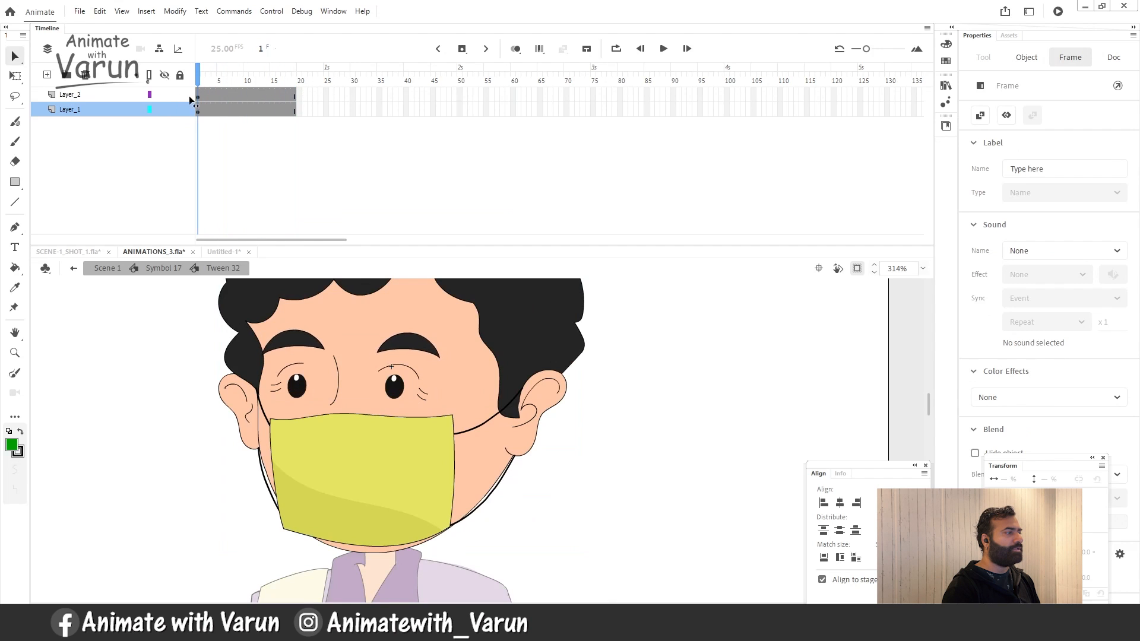
# Step: Scrub through Symbol 17, return to Scene 1, and review all three characters along the main timeline
pyautogui.click(164, 268)
pyautogui.moveTo(204, 79); pyautogui.dragTo(516, 90)
pyautogui.click(133, 295)
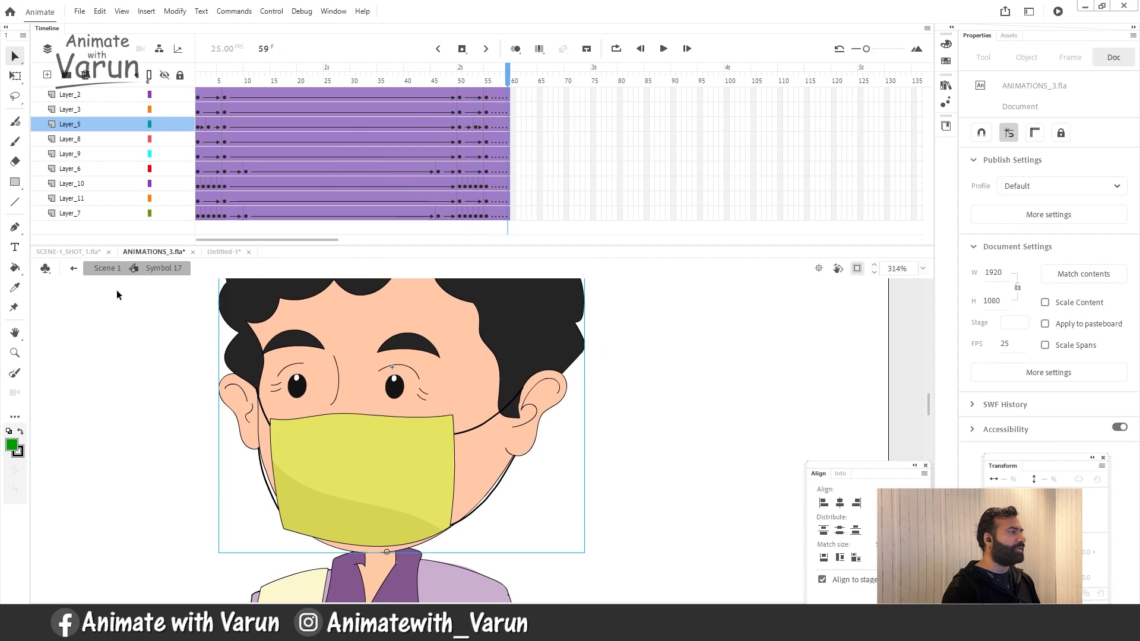
pyautogui.click(105, 272)
pyautogui.press('z')
pyautogui.keyDown('alt'); pyautogui.click(401, 427); pyautogui.keyUp('alt')
pyautogui.keyDown('alt'); pyautogui.click(400, 428); pyautogui.keyUp('alt')
pyautogui.keyDown('alt'); pyautogui.click(417, 442); pyautogui.keyUp('alt')
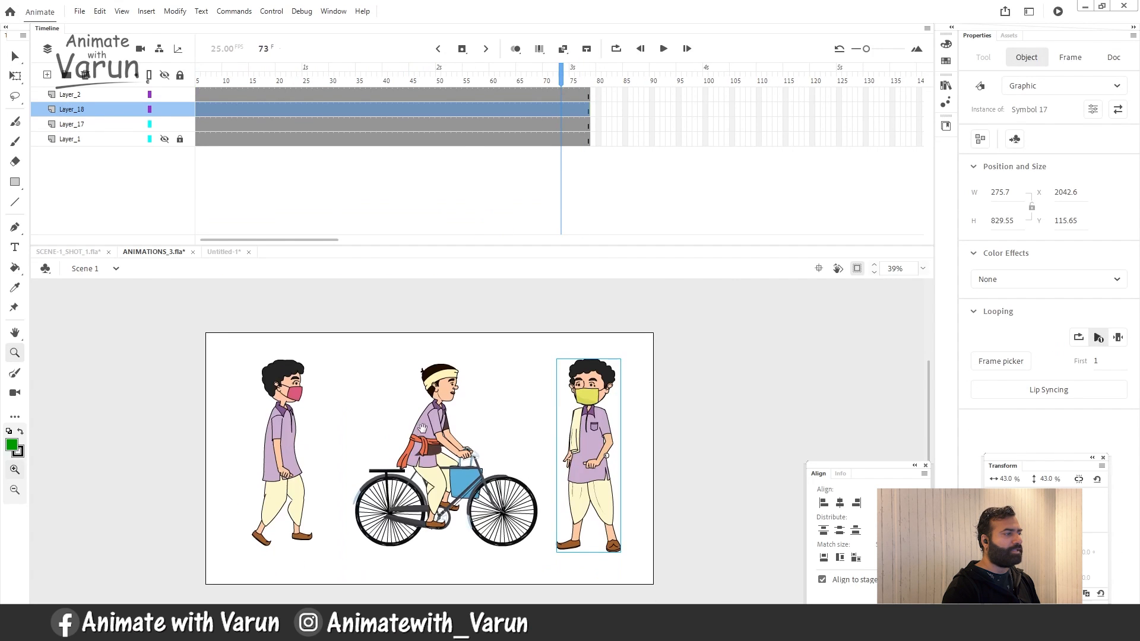
pyautogui.click(376, 81)
pyautogui.moveTo(375, 81); pyautogui.dragTo(431, 102)
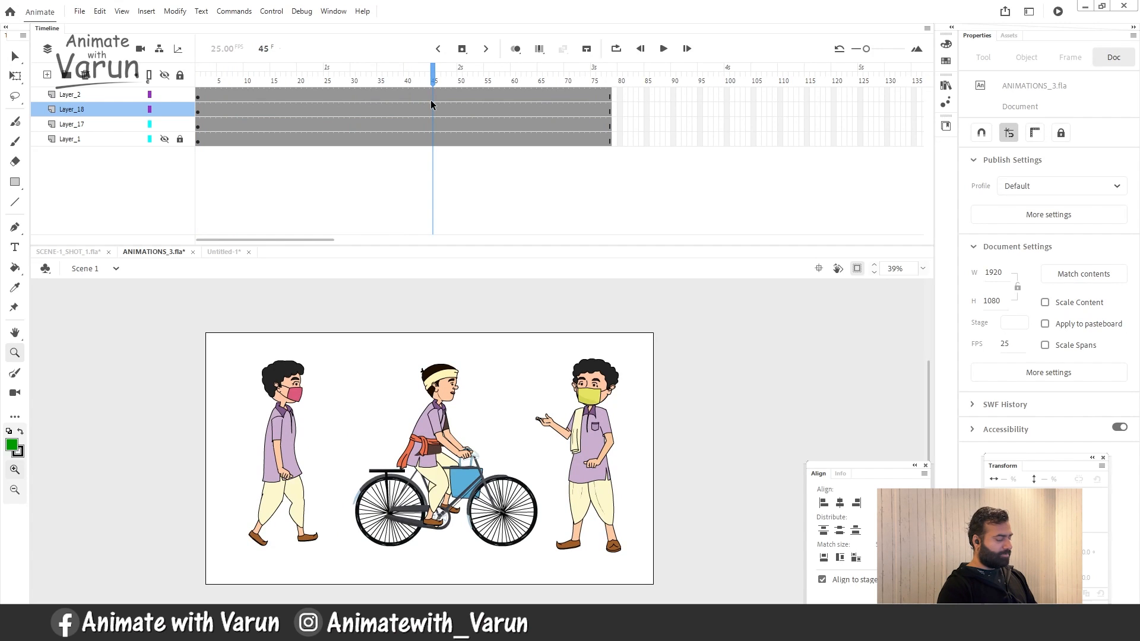
# Step: Copy the pink-masked walking man from ANIMATIONS_3.fla and switch to SCENE-1_SHOT_1.fla at frame 1
pyautogui.click(437, 486)
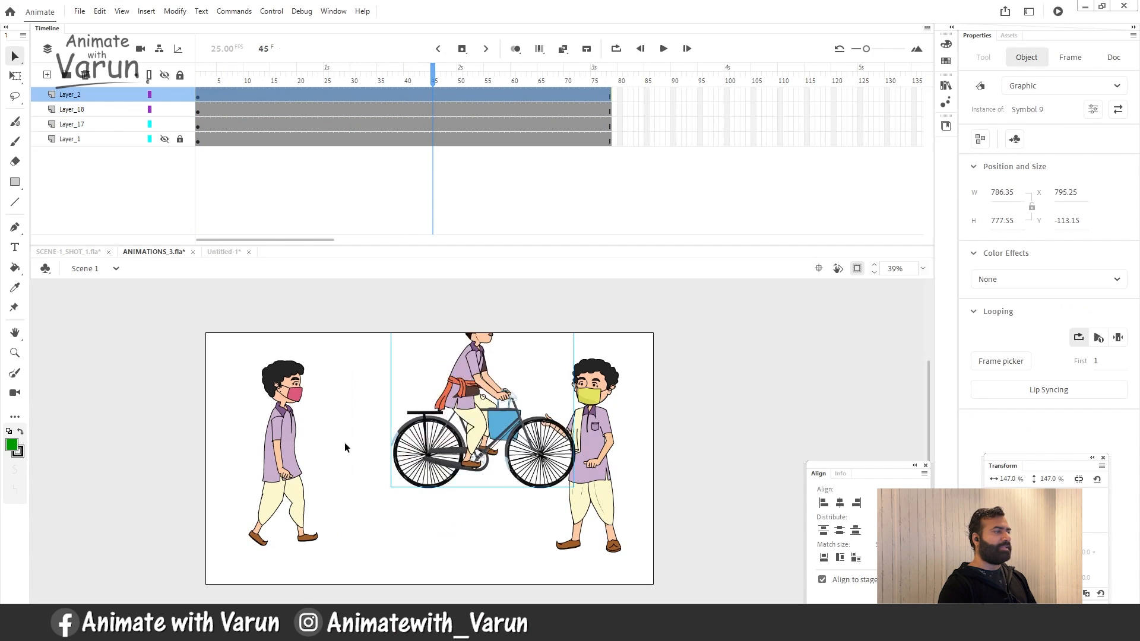
pyautogui.click(285, 439)
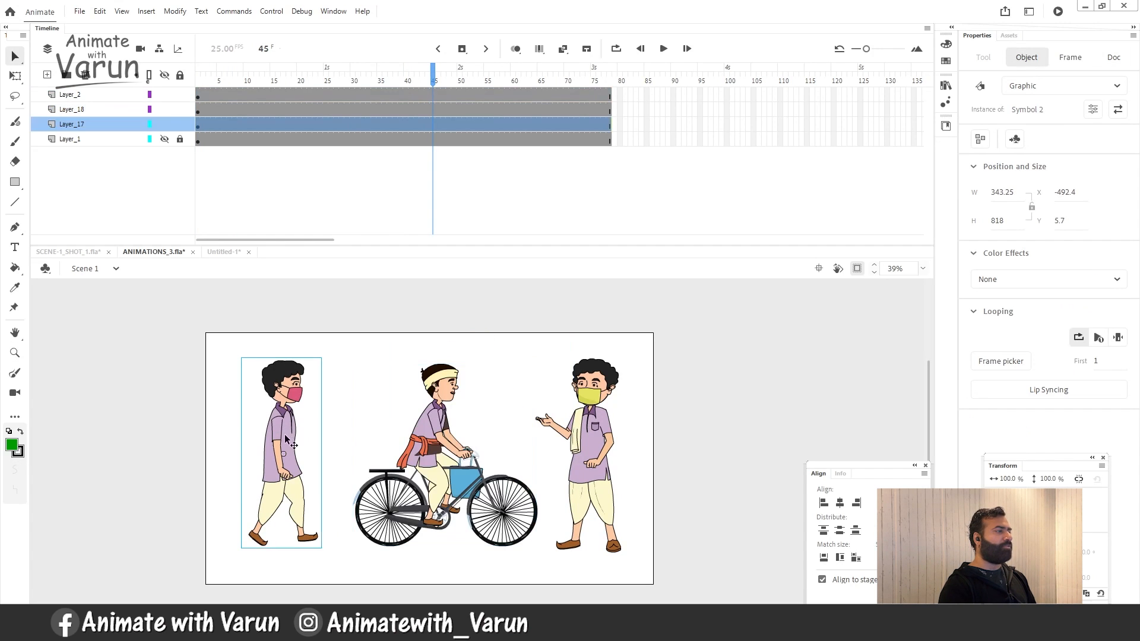
pyautogui.click(81, 254)
pyautogui.moveTo(292, 80); pyautogui.dragTo(197, 82)
# Step: Add a new layer directly above Layer_3 and paste the walking man into its first frame
pyautogui.click(110, 124)
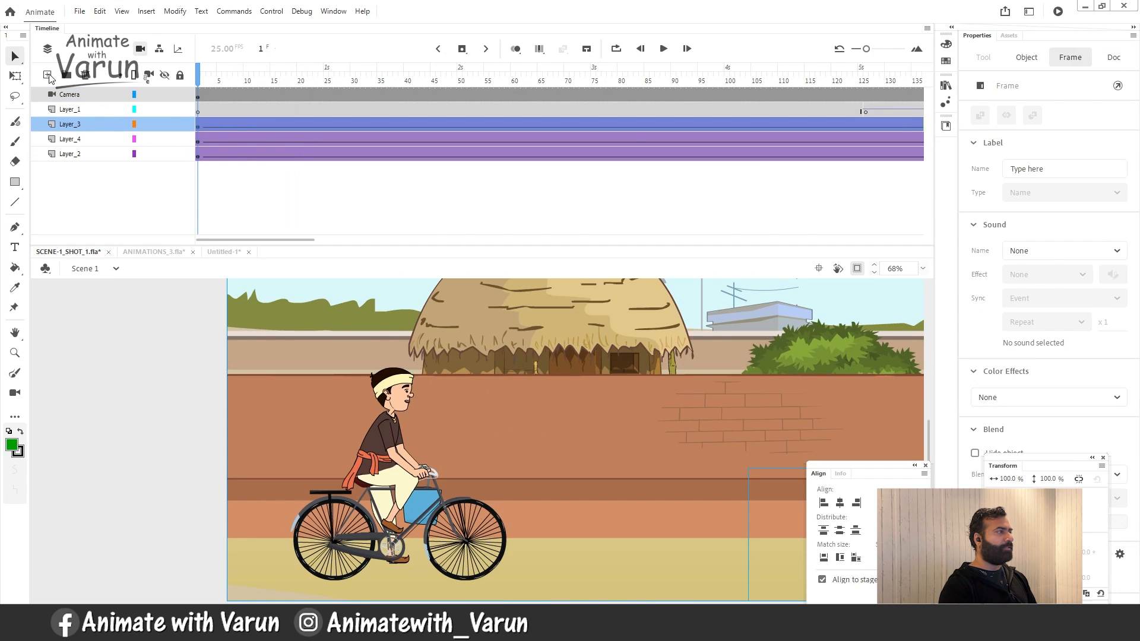
pyautogui.click(47, 75)
pyautogui.click(199, 127)
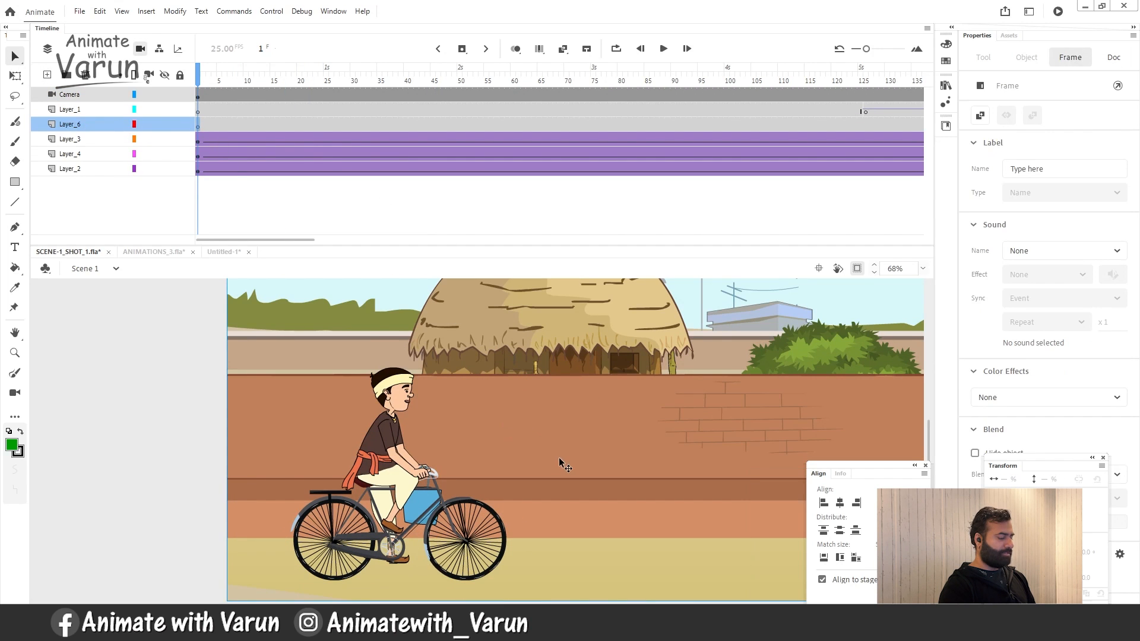
pyautogui.hotkey('ctrl', 'v')
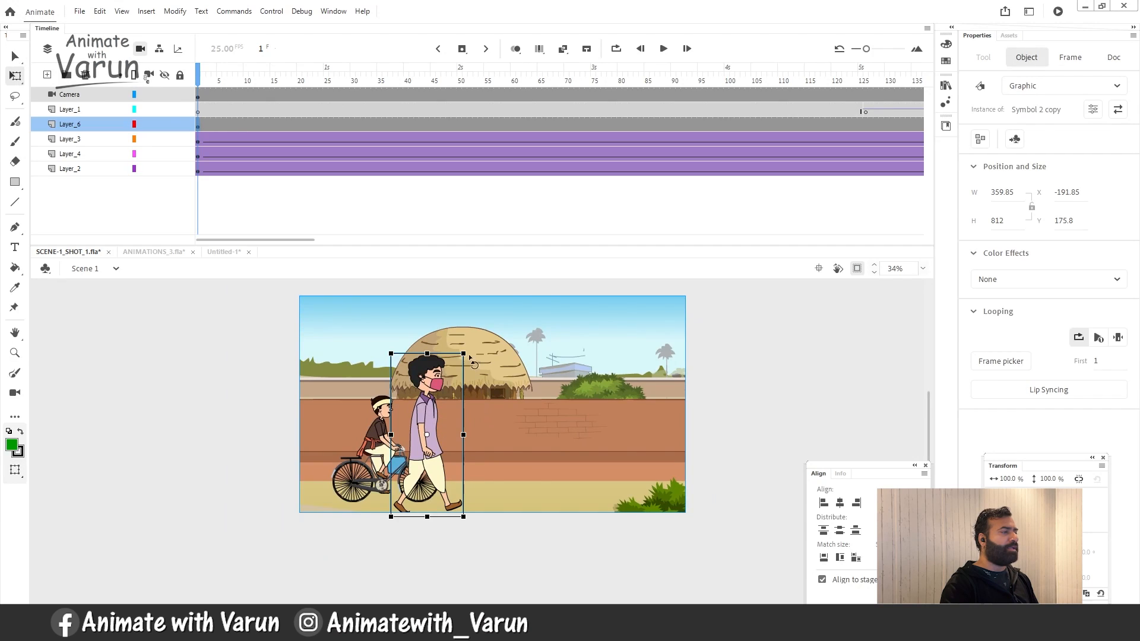
# Step: Scale the walking man down to about 69% and place him just ahead of the cyclist
pyautogui.moveTo(464, 355); pyautogui.dragTo(436, 417)
pyautogui.click(441, 401)
pyautogui.press('v')
pyautogui.press('q')
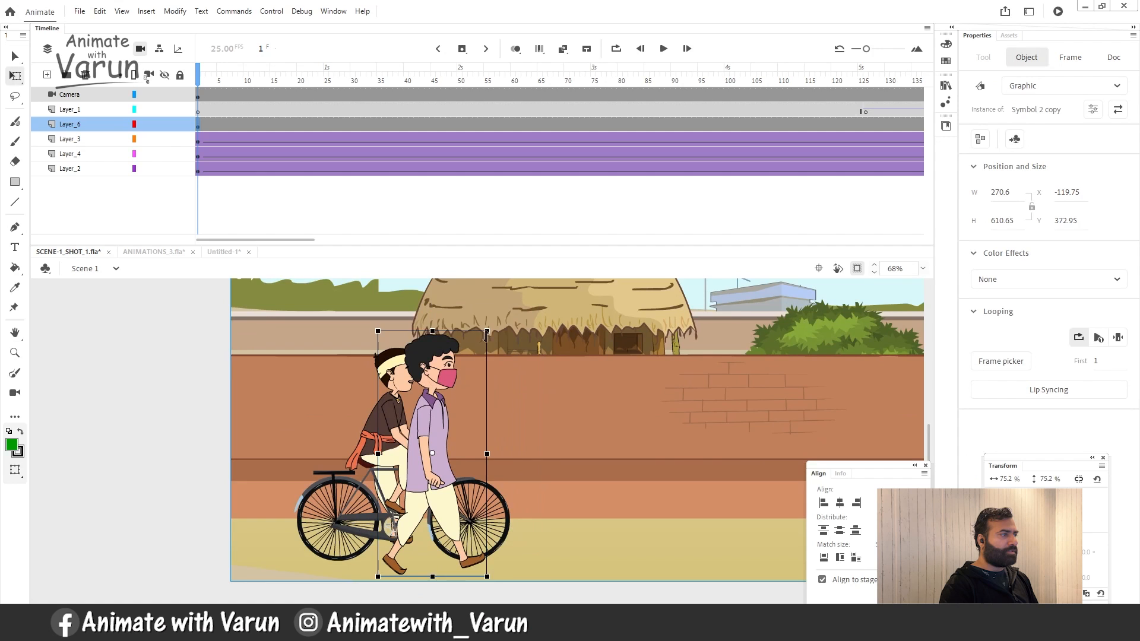
pyautogui.moveTo(486, 332); pyautogui.dragTo(481, 343)
pyautogui.moveTo(433, 431); pyautogui.dragTo(580, 434)
# Step: Scrub through the shot to check the walking man's position and size against the cyclist and background
pyautogui.moveTo(209, 77); pyautogui.dragTo(350, 80)
pyautogui.press('z')
pyautogui.keyDown('alt'); pyautogui.click(575, 462); pyautogui.keyUp('alt')
pyautogui.moveTo(574, 468); pyautogui.dragTo(560, 460)
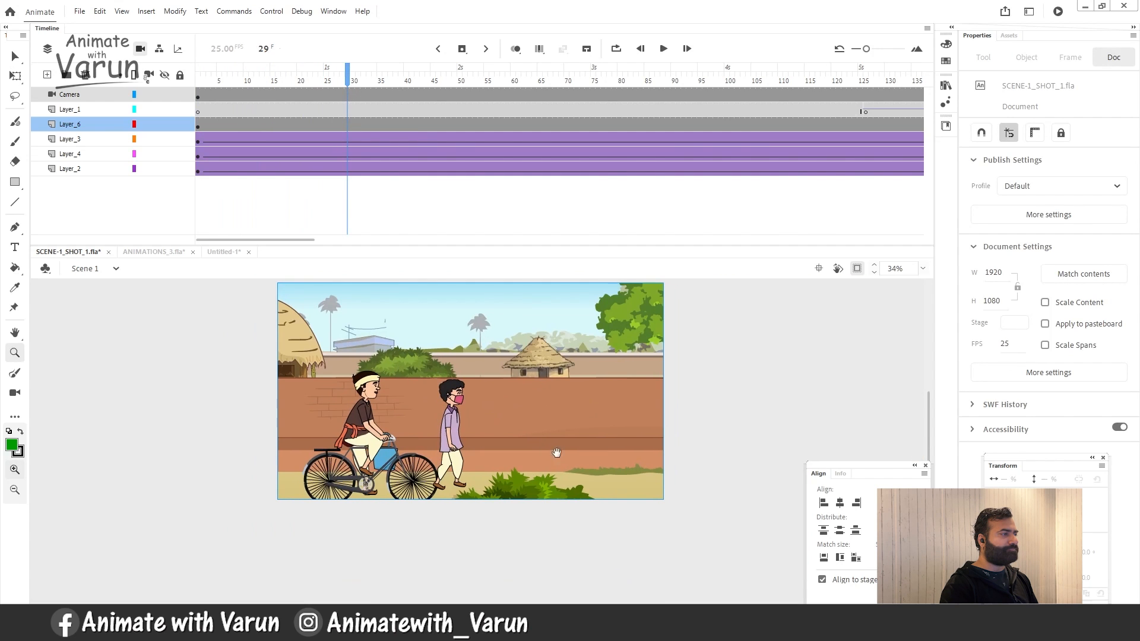
pyautogui.moveTo(342, 73); pyautogui.dragTo(773, 89)
# Step: Create a classic tween for the walking man on Layer_6 with an end keyframe at frame 138
pyautogui.click(570, 127)
pyautogui.click(561, 124)
pyautogui.rightClick(561, 124)
pyautogui.click(591, 135)
pyautogui.moveTo(567, 66); pyautogui.dragTo(749, 119)
pyautogui.click(744, 128)
# Step: Scale the walking man up to about 111% at frame 138 and scrub back through the tween
pyautogui.press('q')
pyautogui.moveTo(476, 378); pyautogui.dragTo(517, 357)
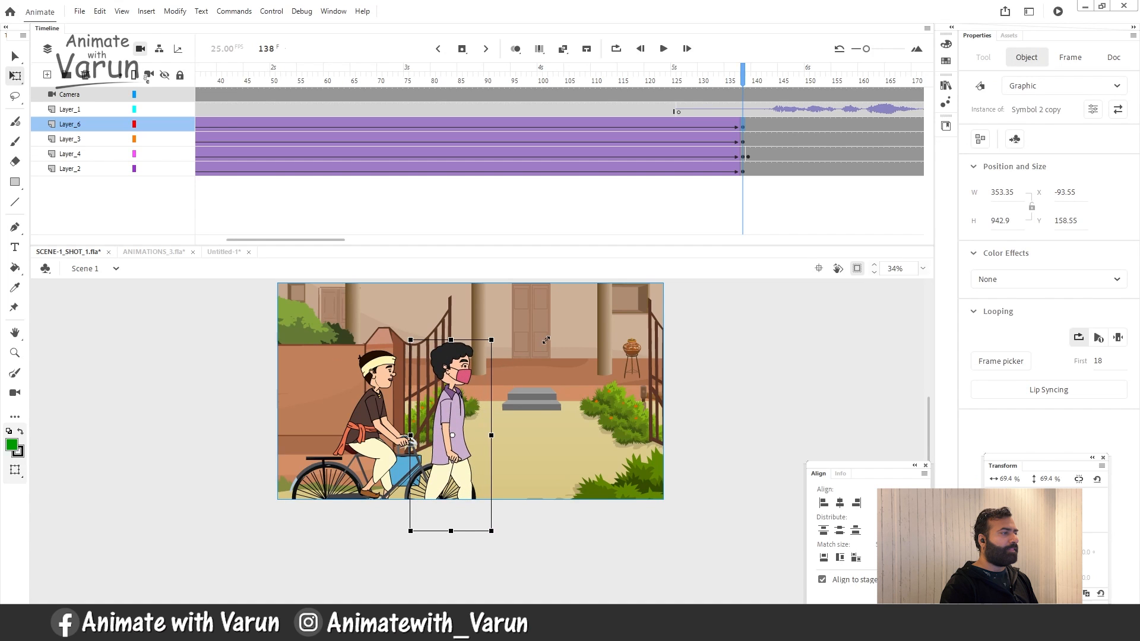
pyautogui.moveTo(742, 82); pyautogui.dragTo(754, 111)
pyautogui.click(691, 128)
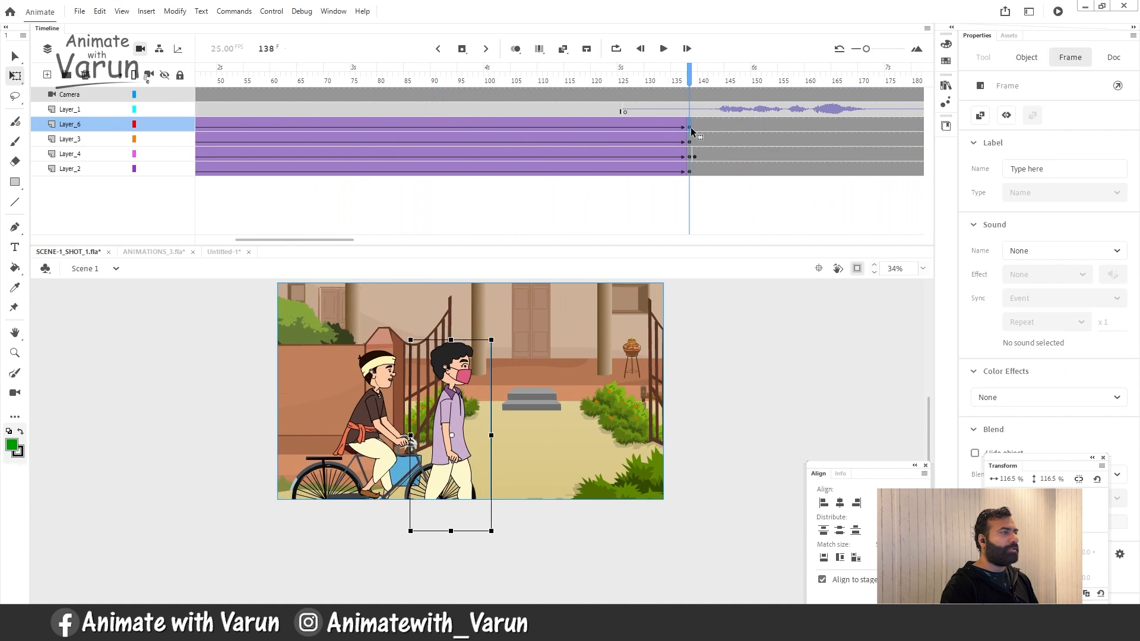
pyautogui.click(491, 341)
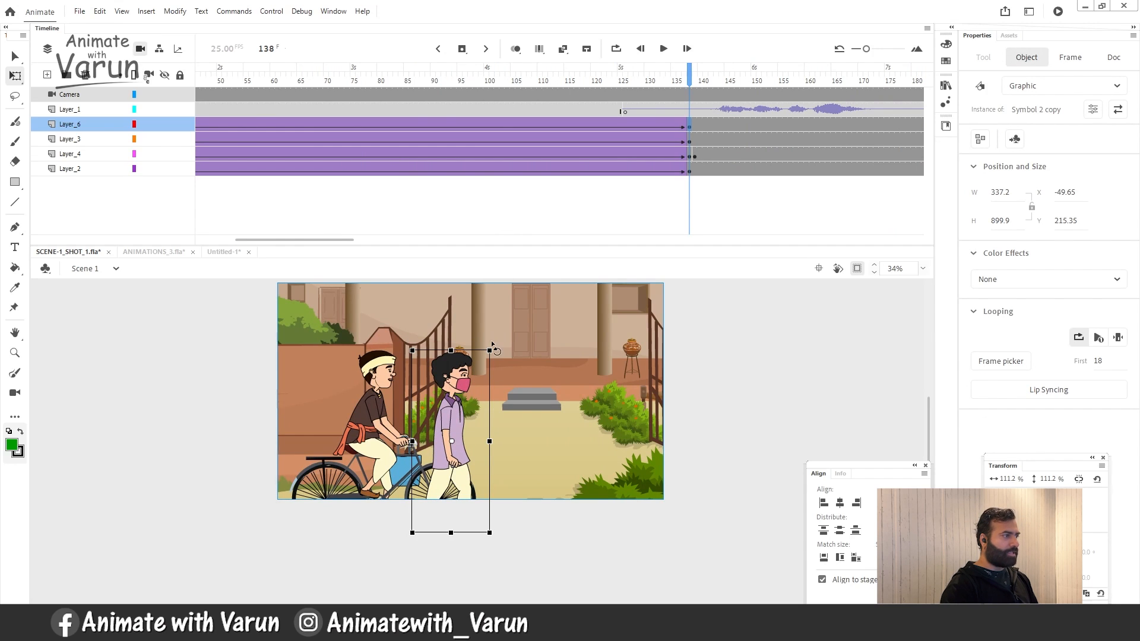
pyautogui.moveTo(686, 78); pyautogui.dragTo(208, 78)
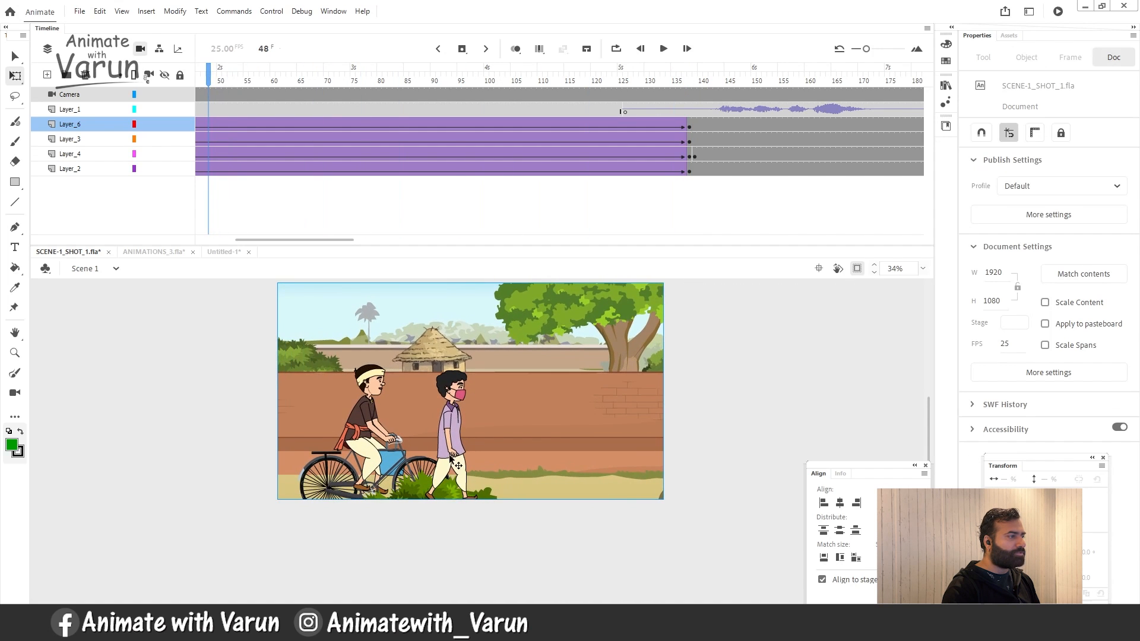
# Step: Move the walking man's Layer_6 below Layer_3 and play the shot to review it
pyautogui.moveTo(99, 126)
pyautogui.mouseDown()
pyautogui.moveTo(99, 157)
pyautogui.moveTo(102, 147)
pyautogui.mouseUp()
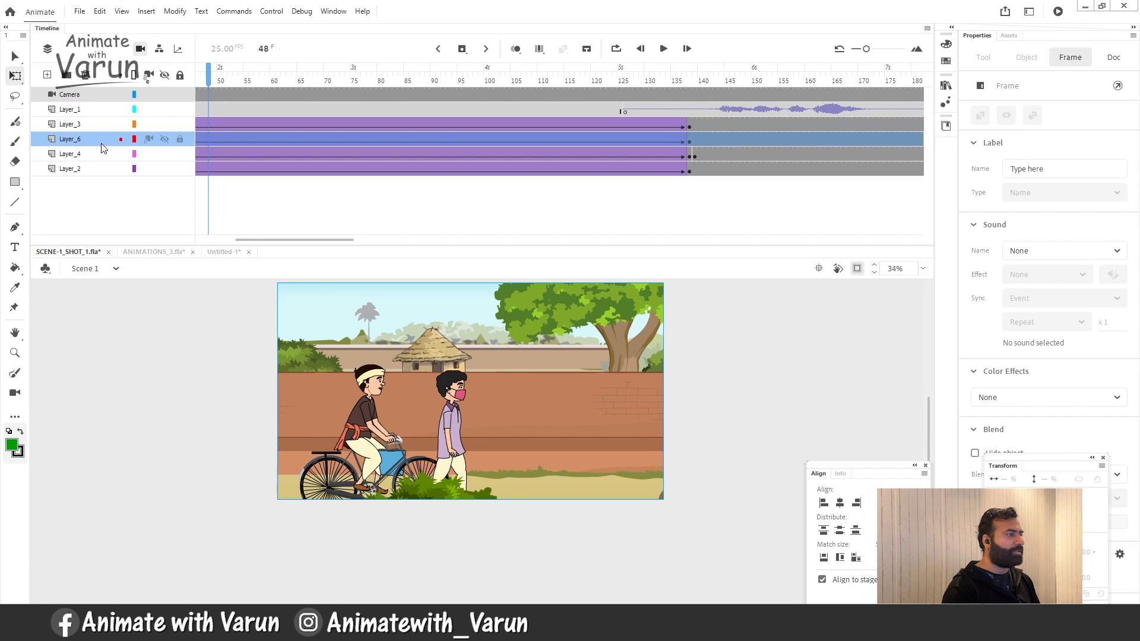
pyautogui.moveTo(240, 72); pyautogui.dragTo(386, 110)
pyautogui.press('Return')
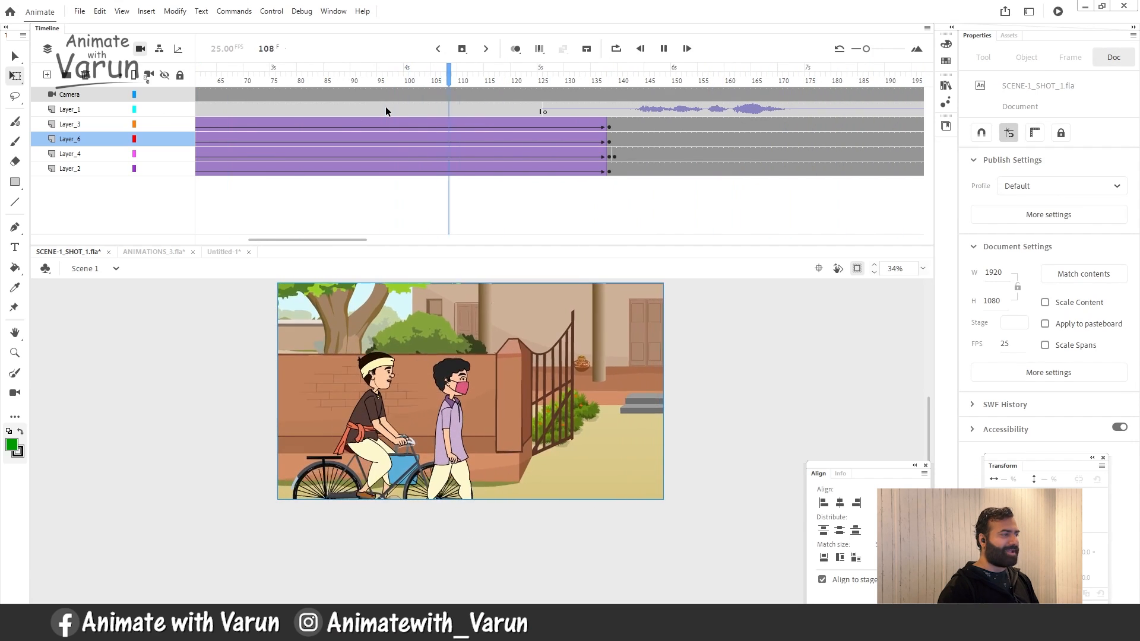